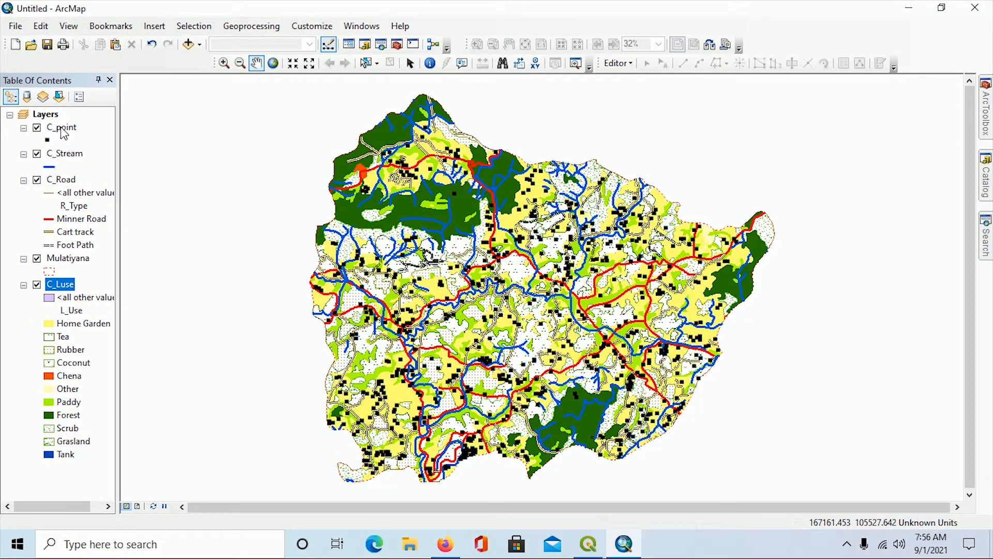
- Rename the C_point layer as House
{"action": "left_click", "coordinate": [62, 129]}
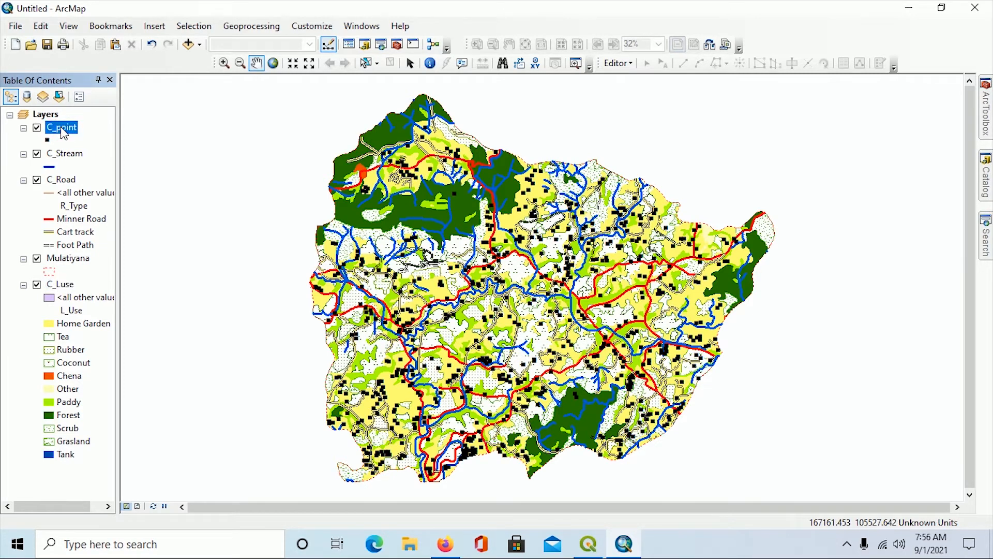
{"action": "right_click", "coordinate": [62, 130]}
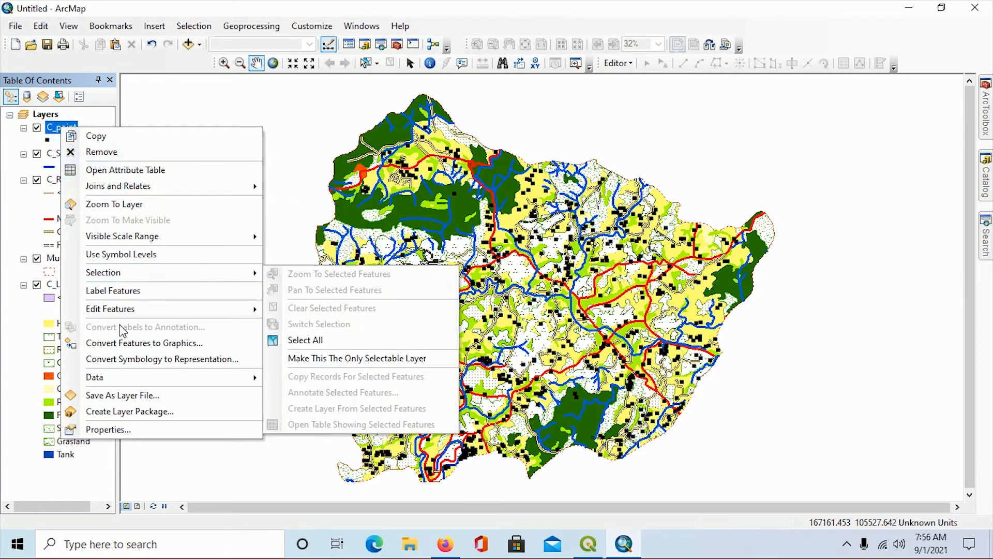
{"action": "left_click", "coordinate": [54, 131]}
{"action": "left_click", "coordinate": [61, 128]}
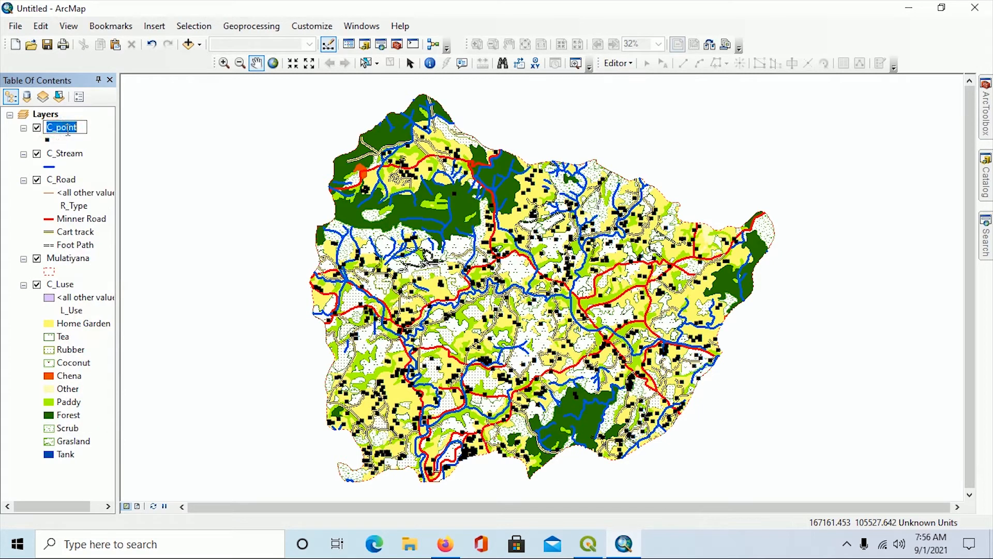
{"action": "type", "text": "House"}
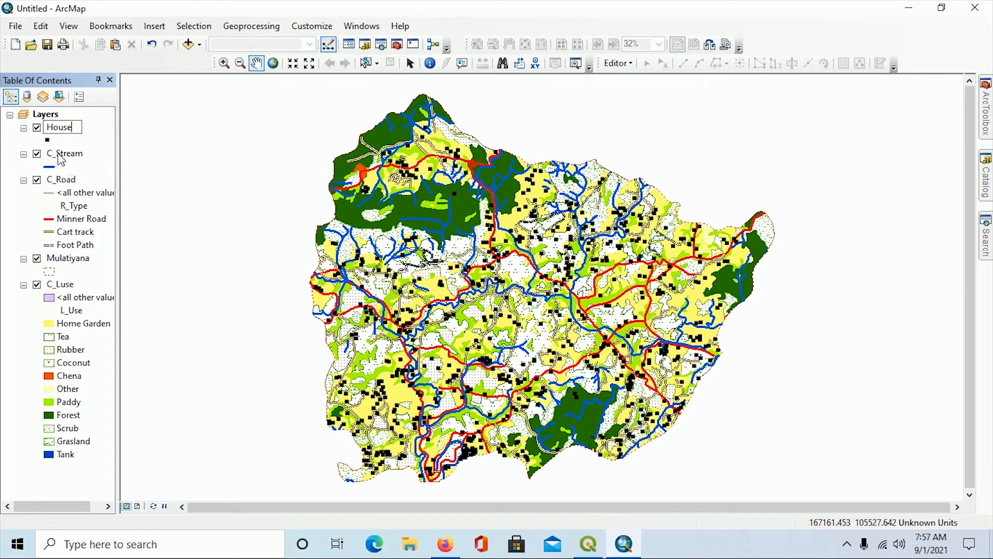
{"action": "key", "text": "Return"}
- Rename the C_Stream layer as Stream by removing its C_ prefix
{"action": "left_click", "coordinate": [68, 154]}
{"action": "left_click", "coordinate": [69, 154]}
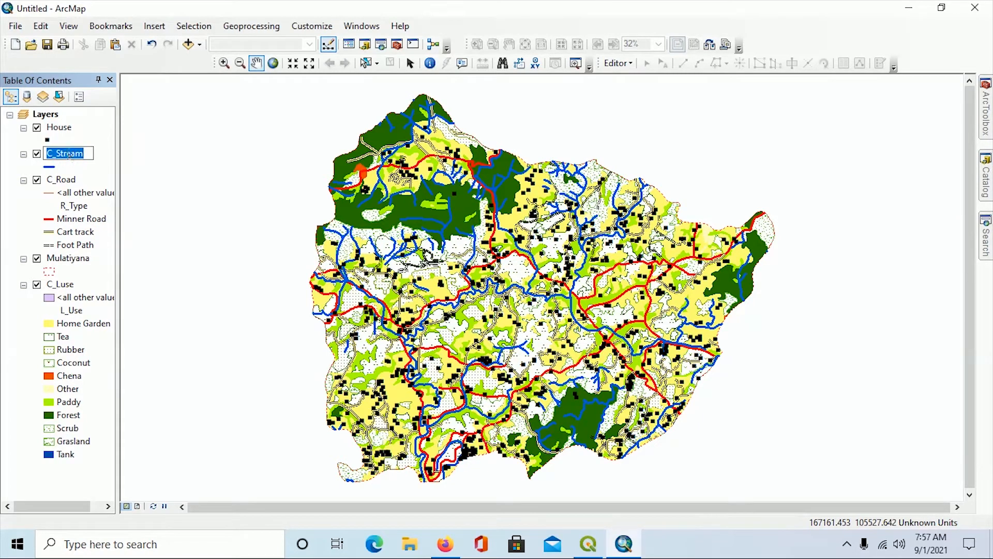
{"action": "left_click_drag", "start_coordinate": [57, 154], "coordinate": [49, 154]}
{"action": "key", "text": "BackSpace"}
{"action": "key", "text": "Return"}
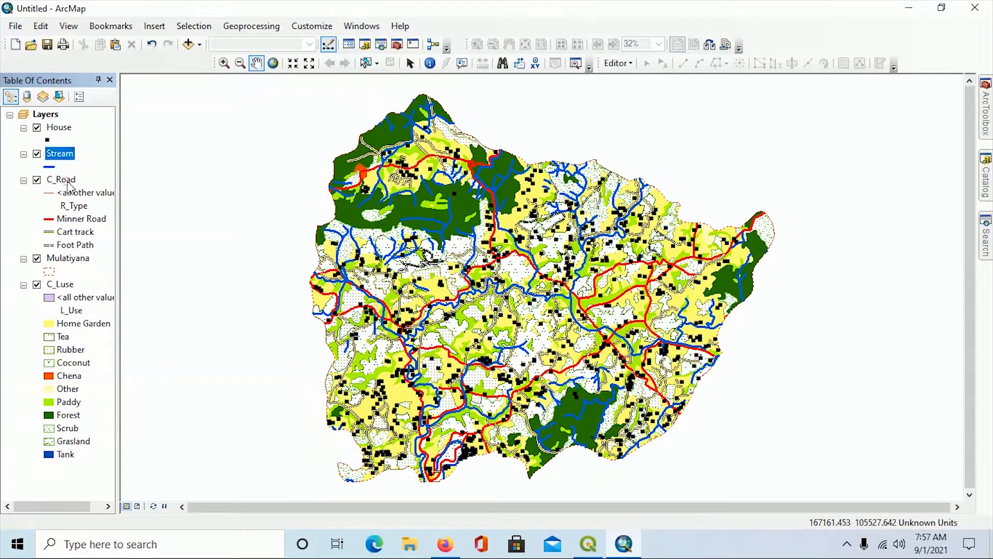
- Rename the C_Road layer as Road by removing its C_ prefix
{"action": "left_click", "coordinate": [64, 182]}
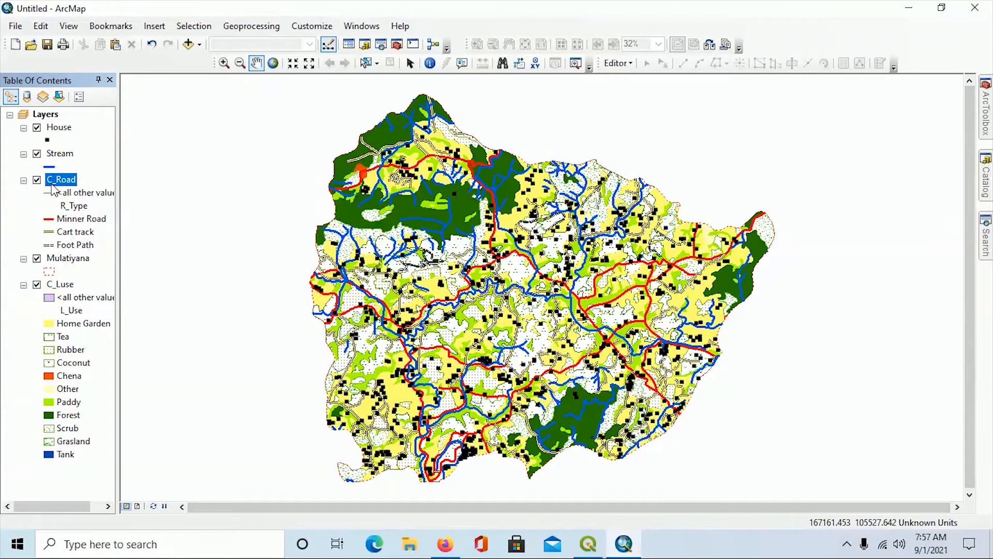
{"action": "left_click", "coordinate": [61, 180]}
{"action": "left_click", "coordinate": [57, 181]}
{"action": "key", "text": "BackSpace"}
{"action": "key", "text": "BackSpace"}
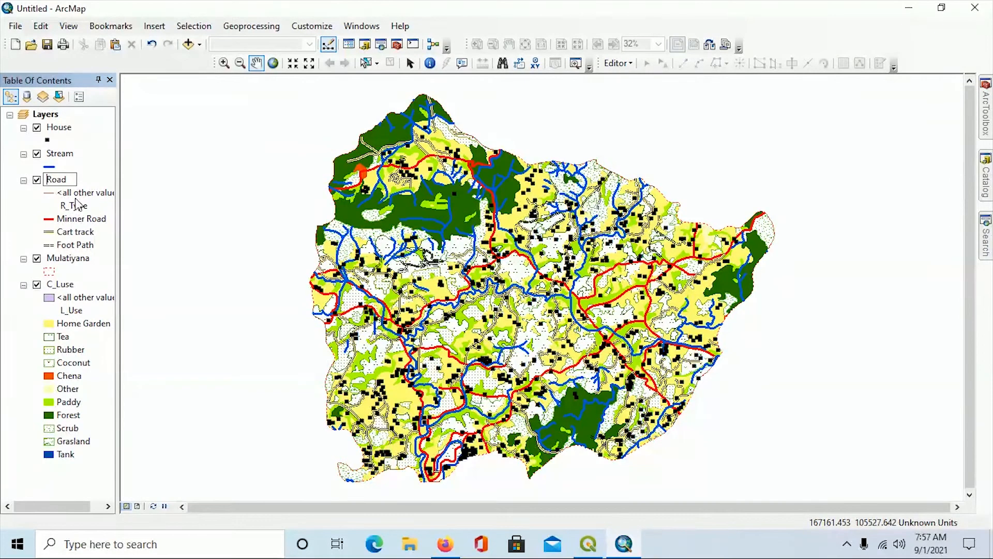
{"action": "key", "text": "Return"}
- Turn off the <all other values> class in the Road layer's unique values symbology and apply the change
{"action": "left_click_drag", "start_coordinate": [118, 200], "coordinate": [139, 200]}
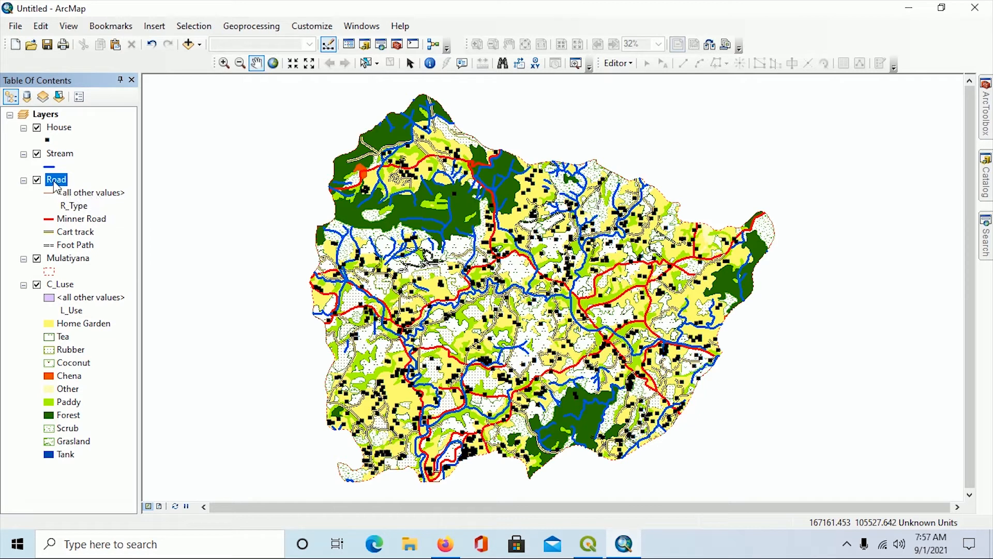
{"action": "right_click", "coordinate": [56, 185]}
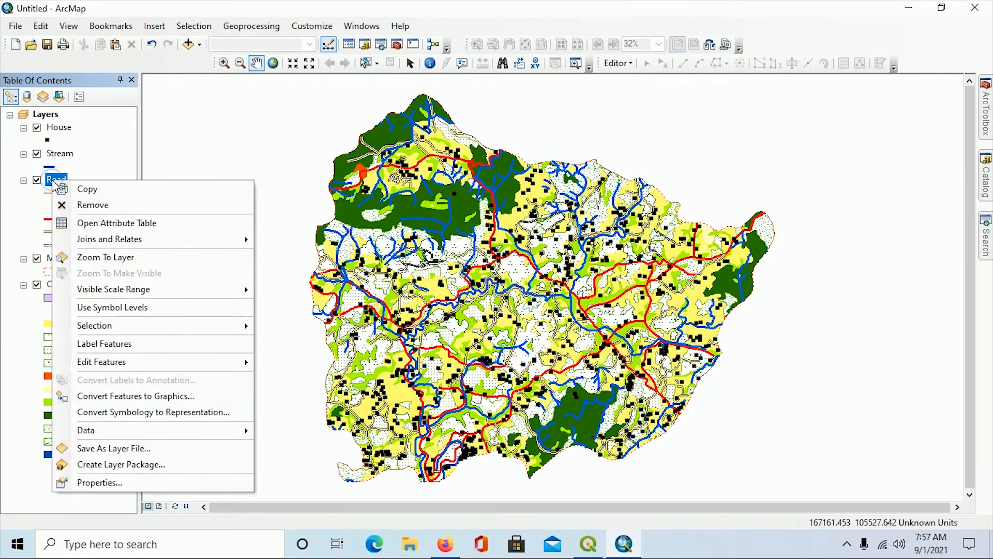
{"action": "left_click", "coordinate": [119, 484]}
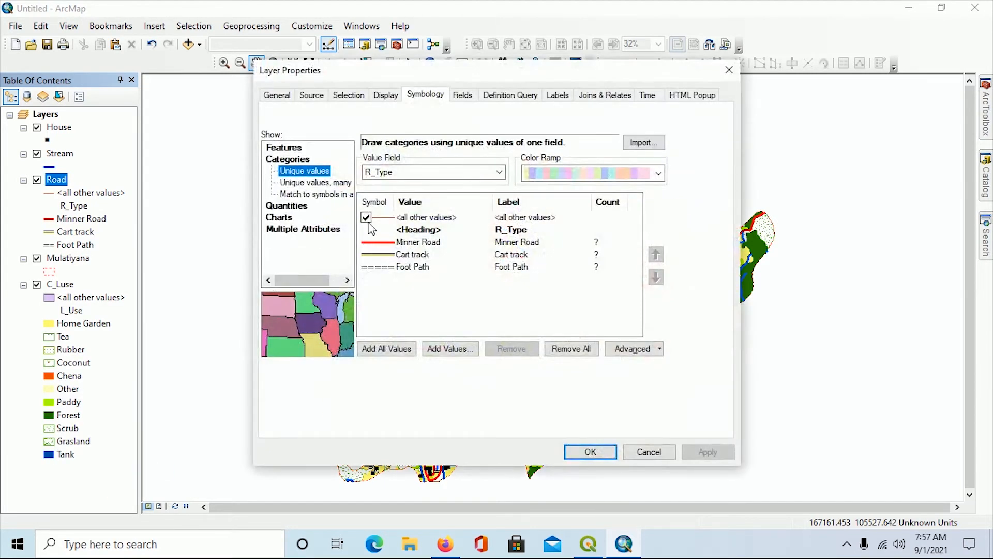
{"action": "left_click", "coordinate": [366, 217]}
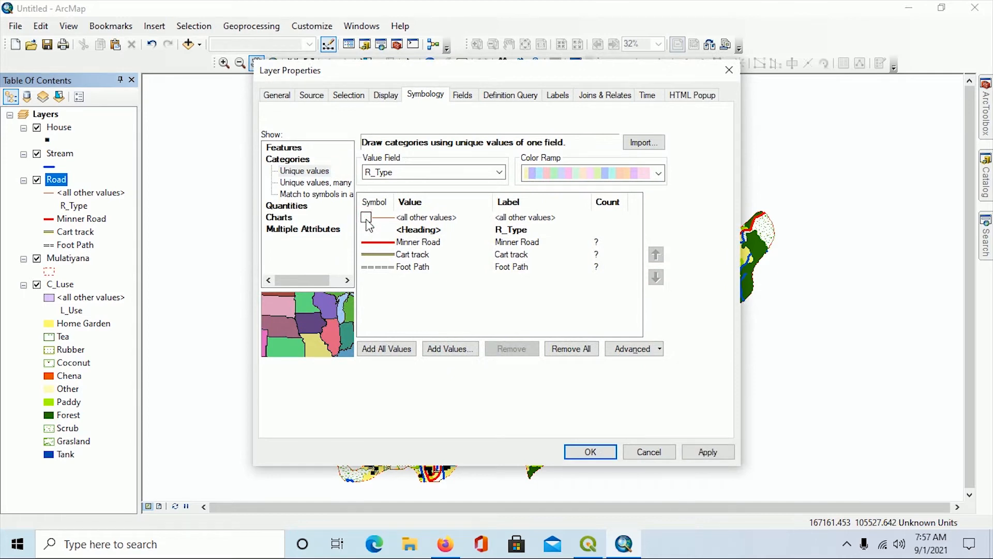
{"action": "left_click", "coordinate": [703, 453]}
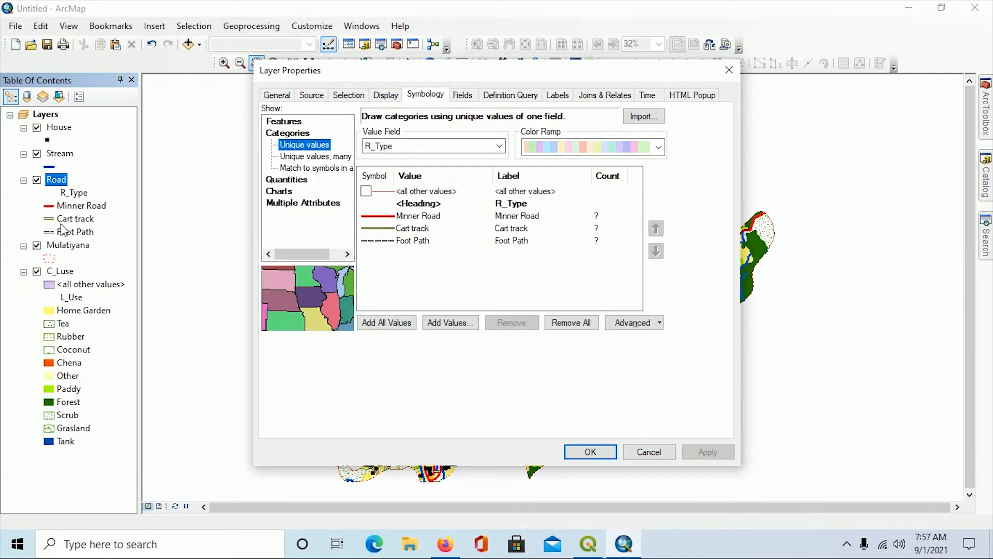
{"action": "left_click", "coordinate": [588, 452]}
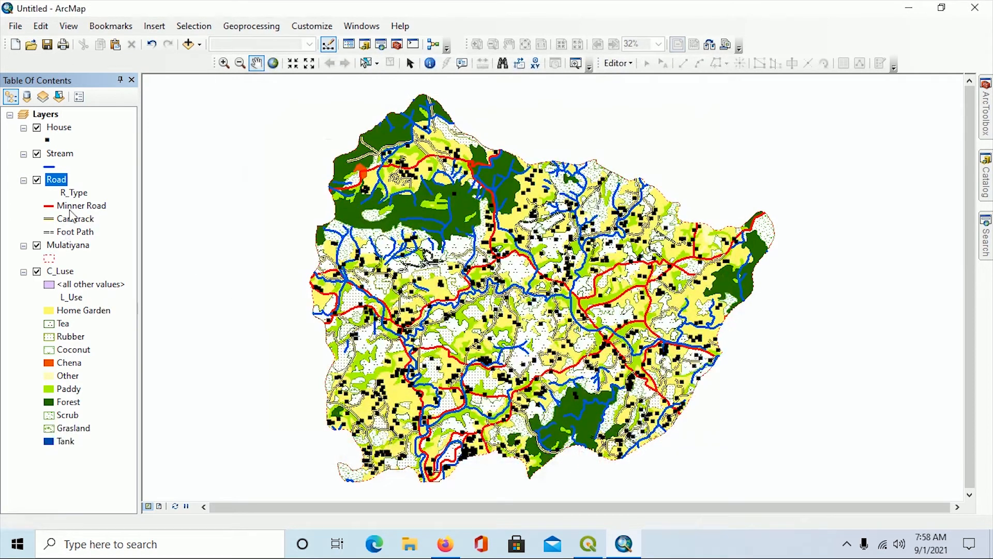
- Rename the Mulatiyana layer as Boundary
{"action": "left_click", "coordinate": [61, 247]}
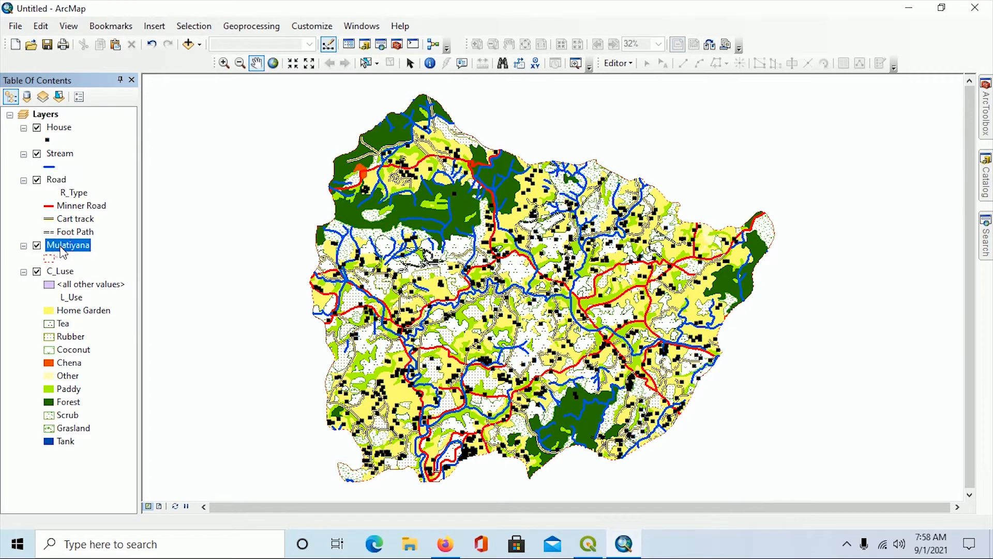
{"action": "left_click", "coordinate": [62, 247]}
{"action": "type", "text": "Boundary"}
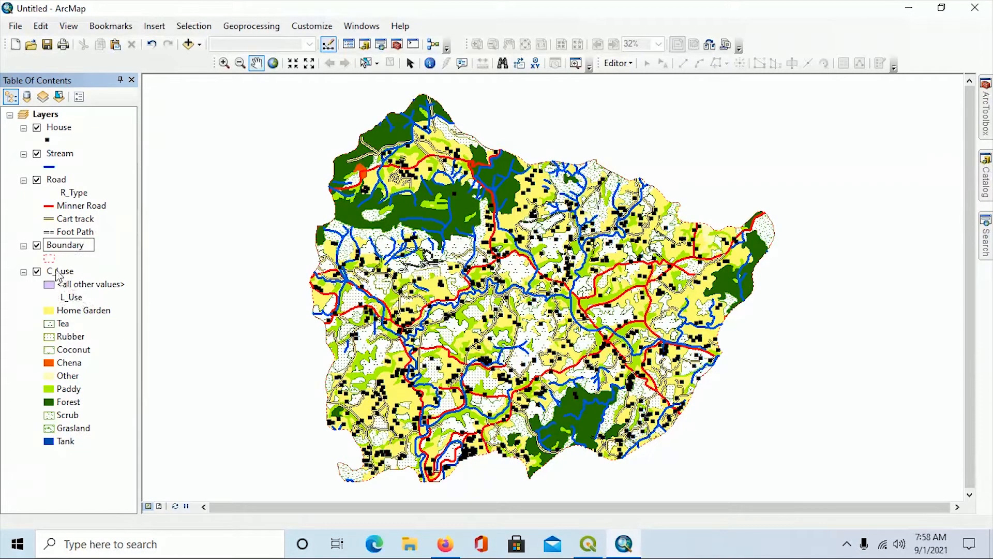
{"action": "key", "text": "Return"}
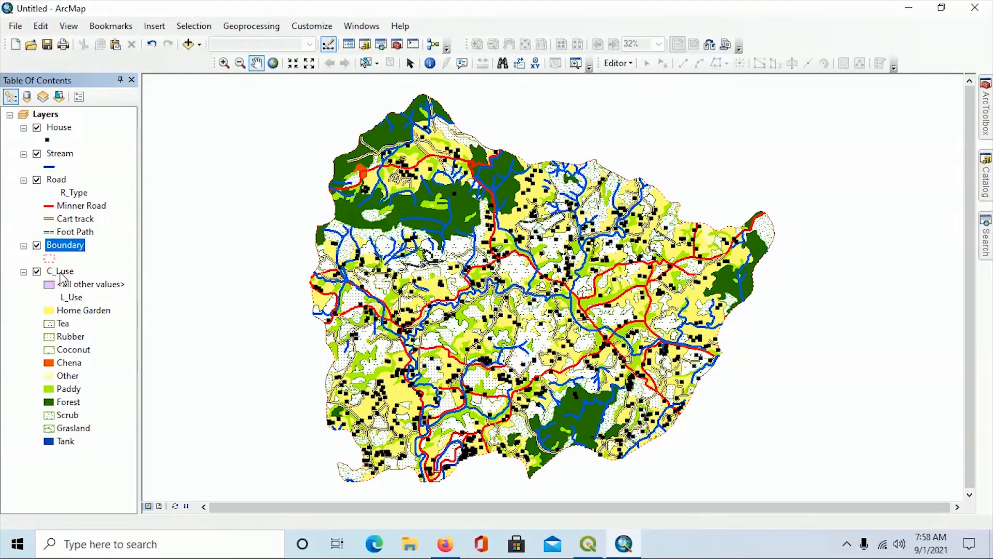
- Rename the C_Luse layer as Lnd Use
{"action": "left_click", "coordinate": [59, 271]}
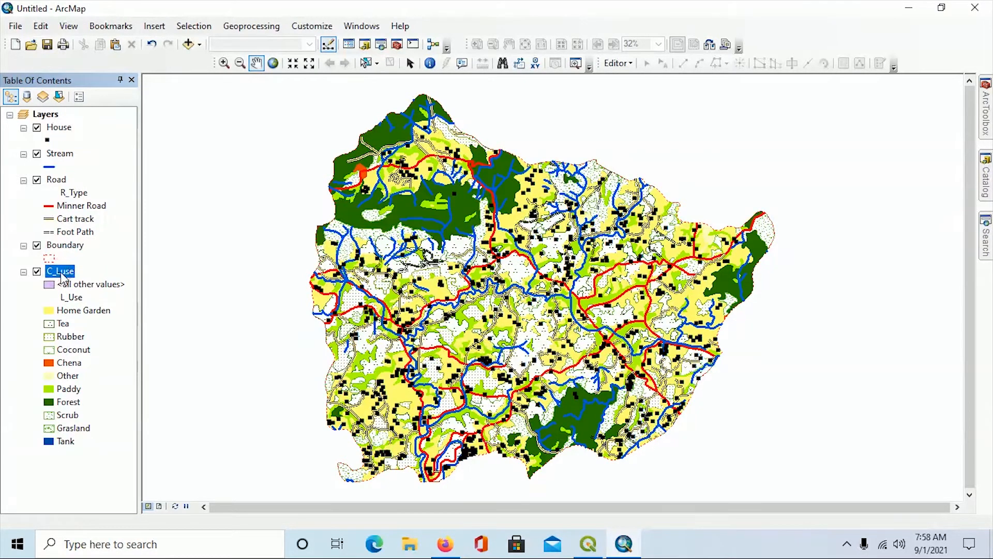
{"action": "left_click", "coordinate": [61, 274]}
{"action": "type", "text": "Ln"}
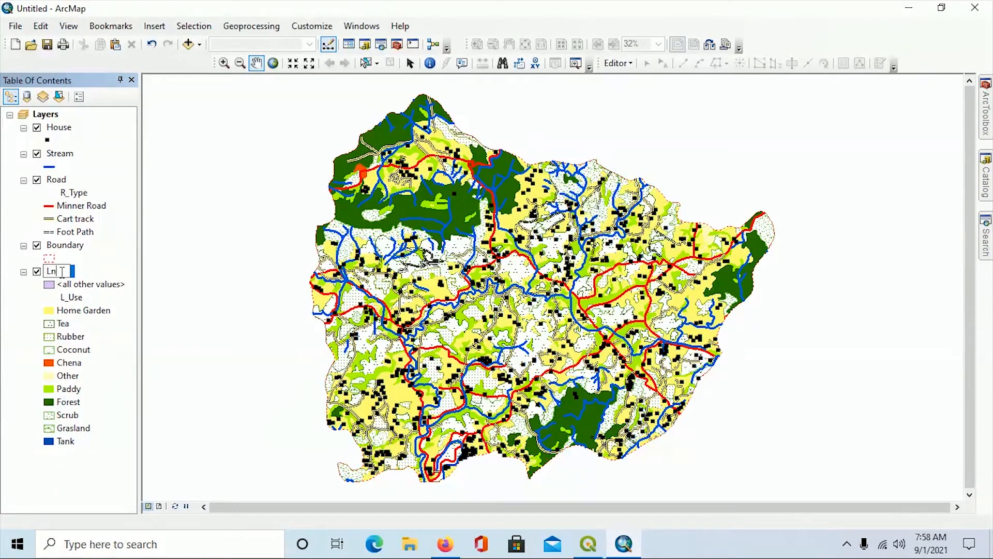
{"action": "type", "text": "d"}
{"action": "type", "text": "_Use"}
{"action": "key", "text": "Return"}
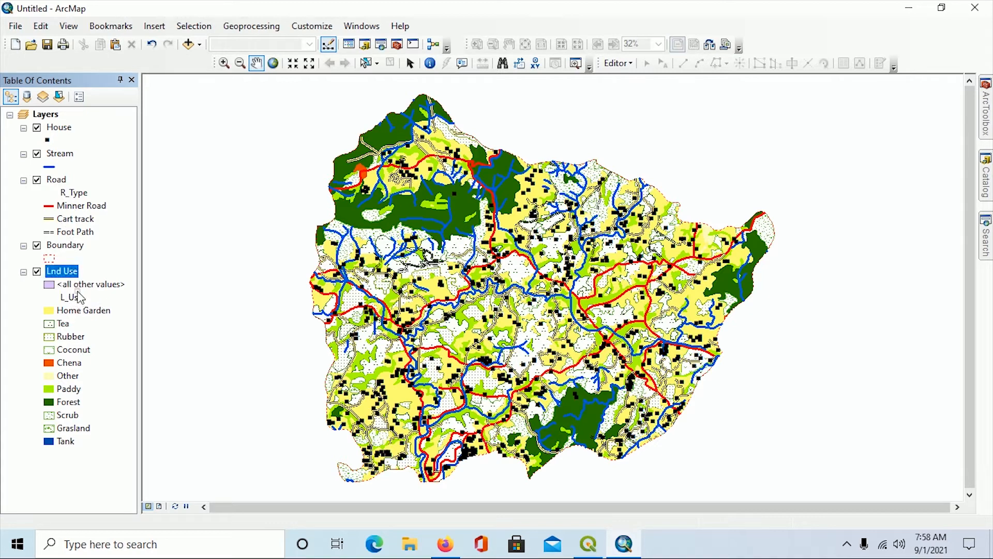
- Turn off the <all other values> class in the Lnd Use layer's unique values symbology
{"action": "left_click", "coordinate": [57, 273]}
{"action": "left_click", "coordinate": [71, 285]}
{"action": "right_click", "coordinate": [60, 274]}
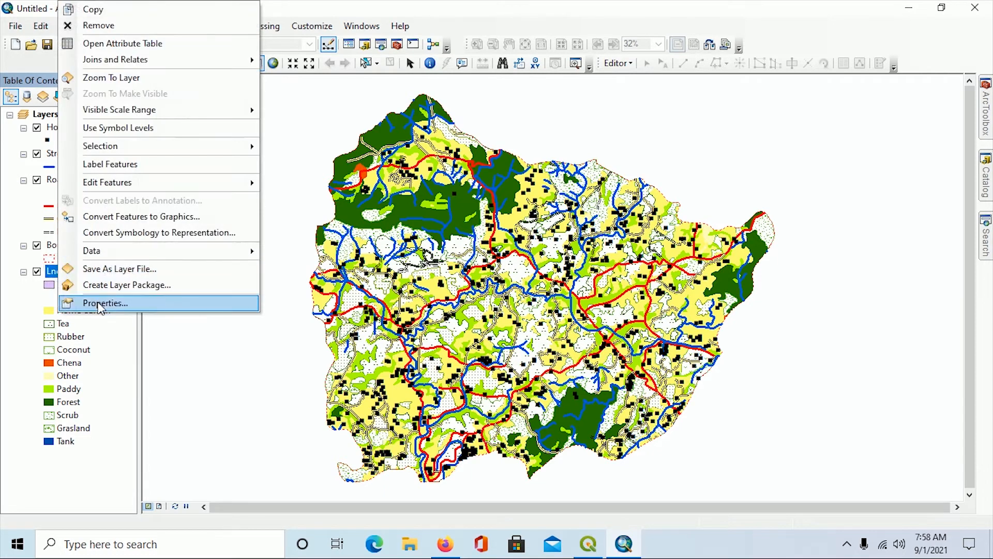
{"action": "left_click", "coordinate": [100, 304]}
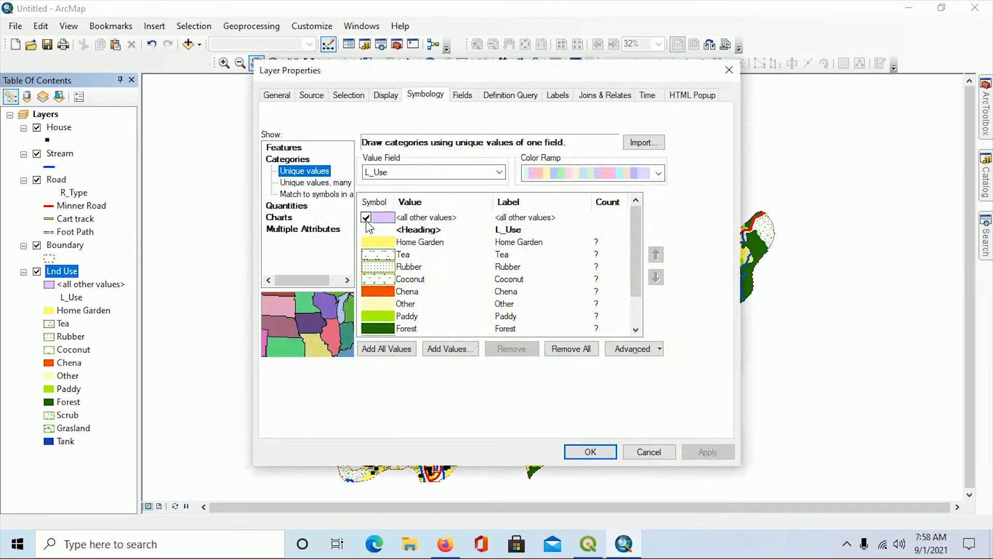
{"action": "left_click", "coordinate": [366, 217]}
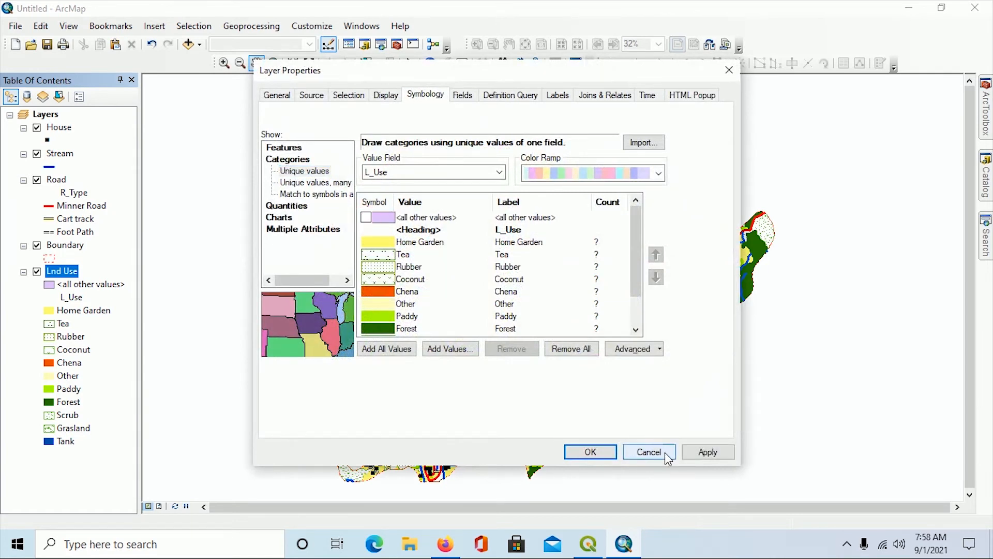
{"action": "left_click", "coordinate": [591, 452]}
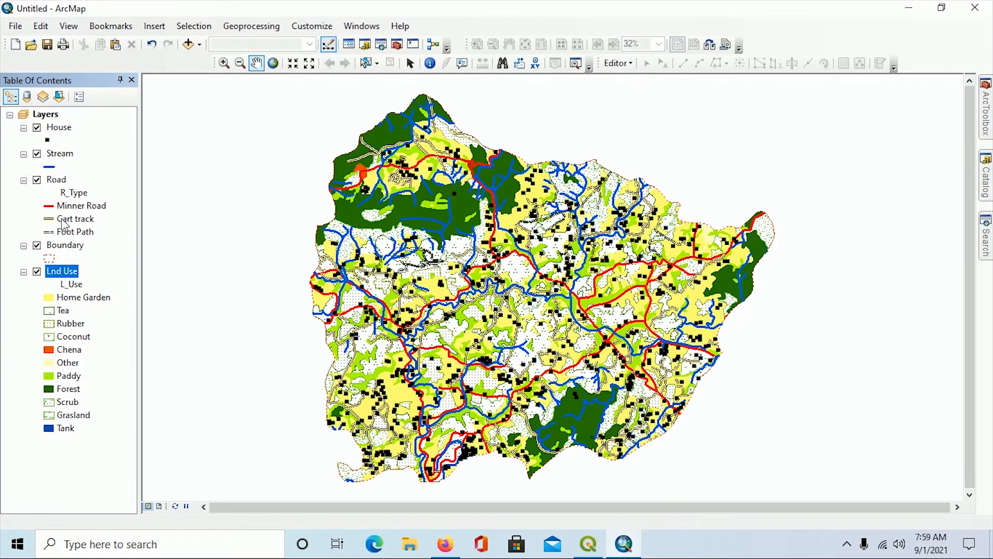
- Switch to the layout view and rearrange the toolbars, floating the Layout toolbar beside the page
{"action": "left_click_drag", "start_coordinate": [140, 243], "coordinate": [129, 243]}
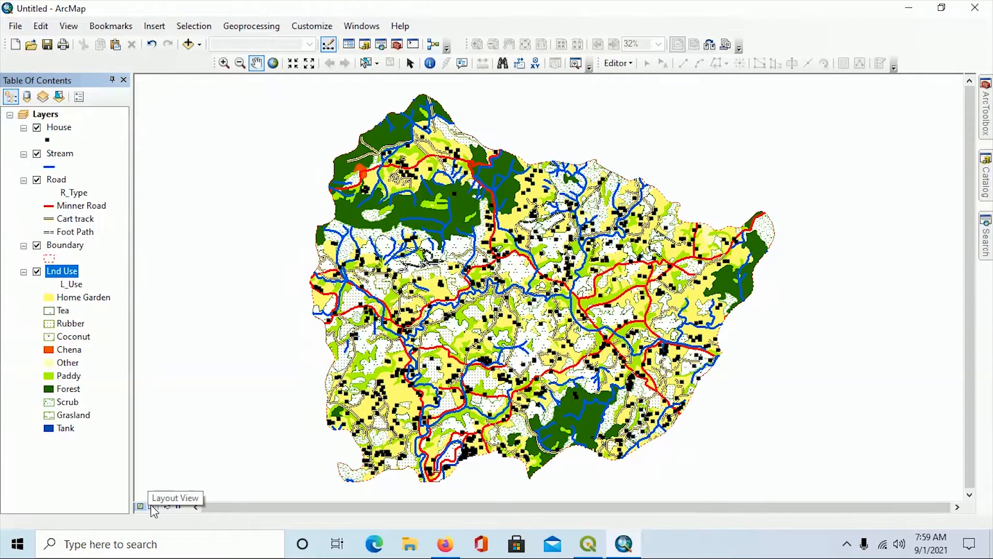
{"action": "left_click", "coordinate": [152, 507]}
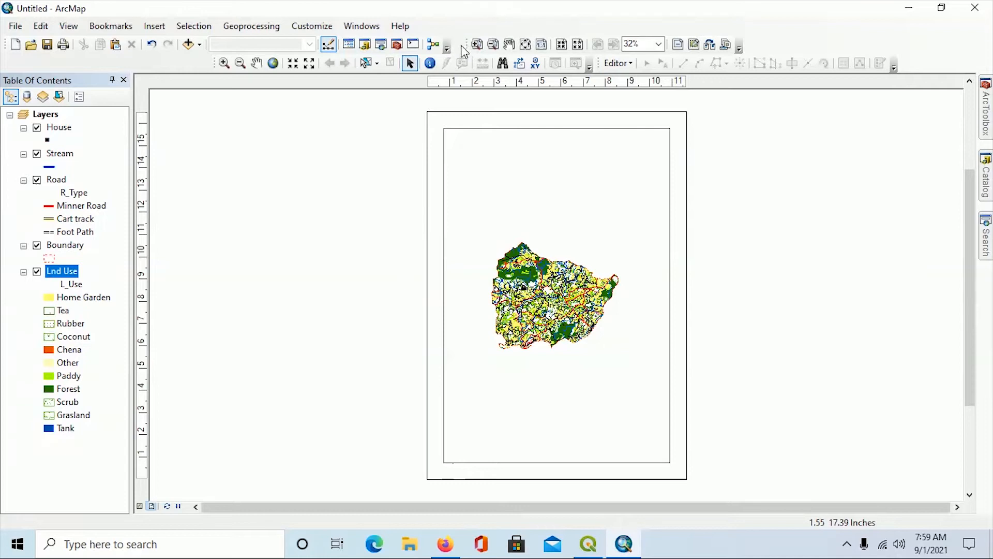
{"action": "left_click_drag", "start_coordinate": [430, 83], "coordinate": [696, 94]}
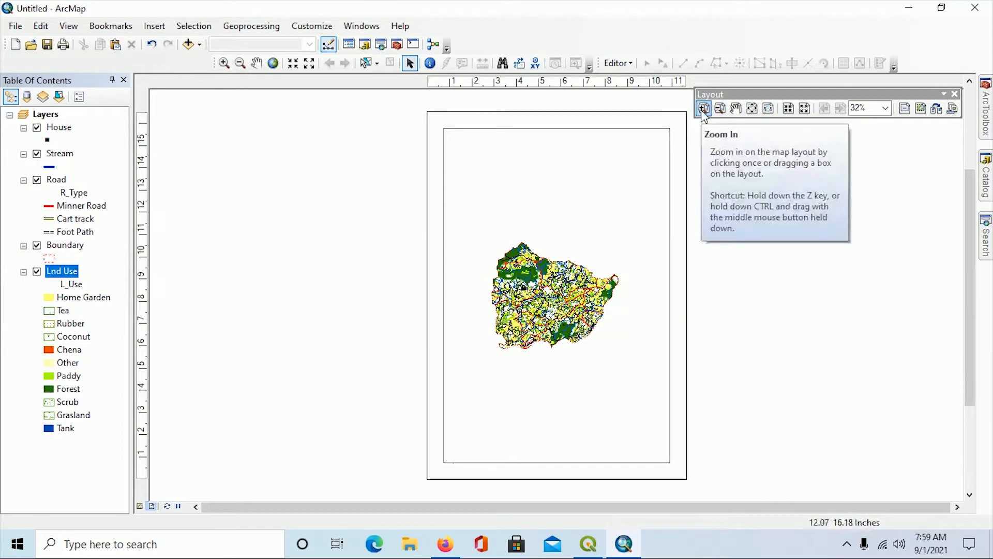
{"action": "left_click", "coordinate": [753, 108]}
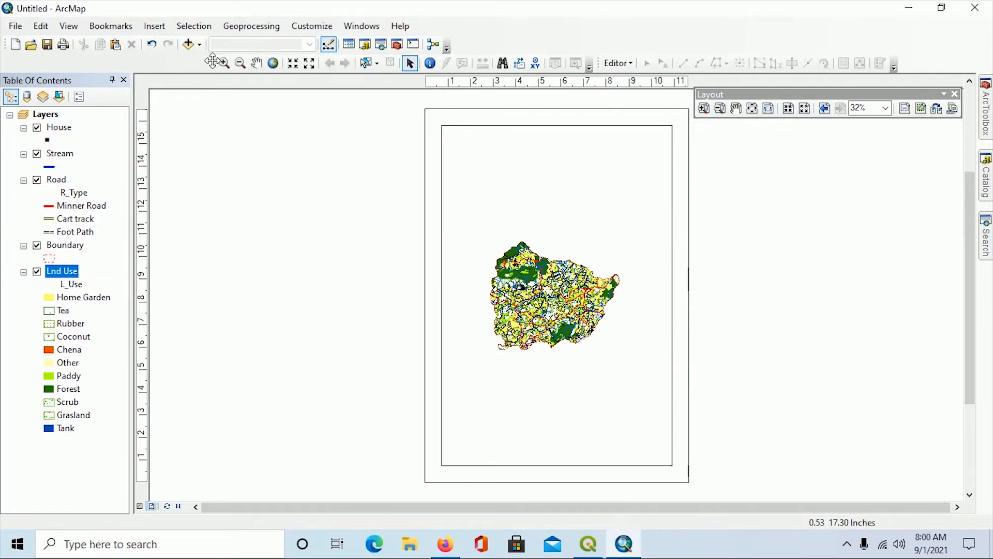
{"action": "left_click_drag", "start_coordinate": [212, 61], "coordinate": [169, 64]}
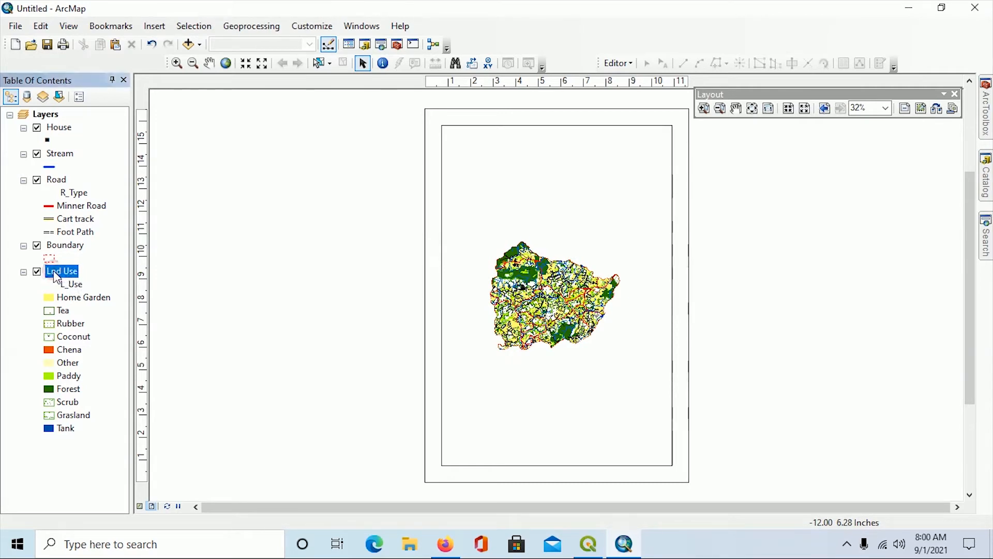
- Zoom the data frame to the extent of the Boundary layer
{"action": "left_click", "coordinate": [55, 247]}
{"action": "right_click", "coordinate": [56, 247]}
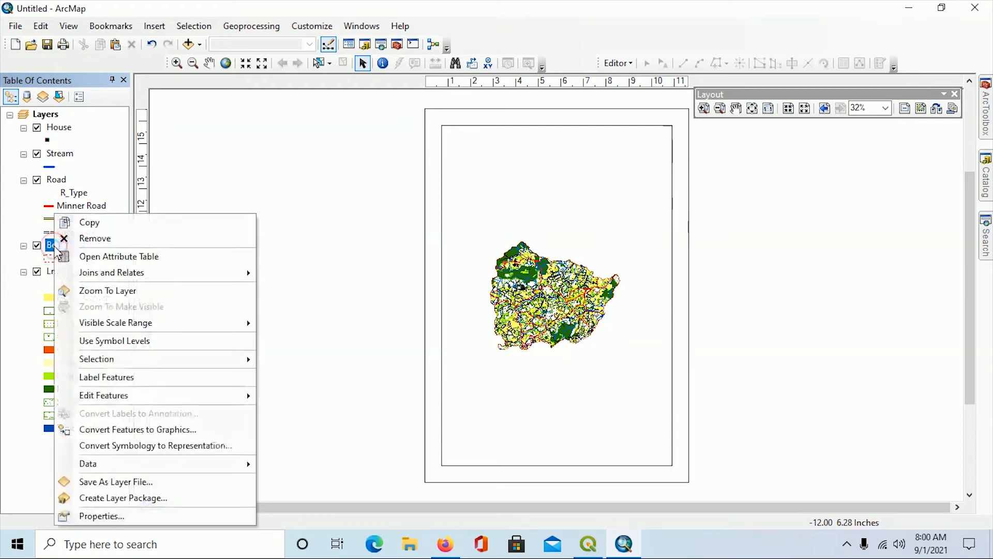
{"action": "left_click", "coordinate": [93, 293]}
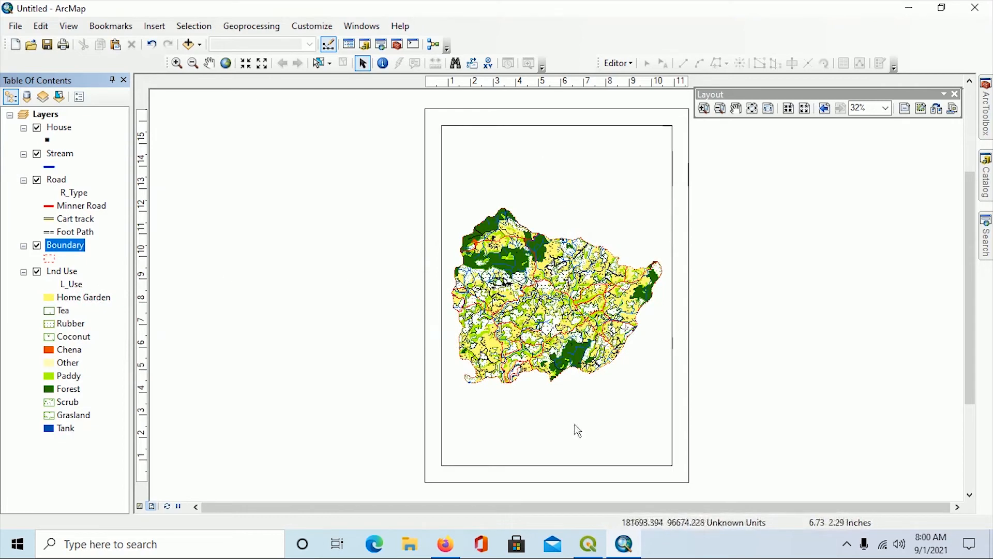
- Shorten the data frame from its lower and upper edges and position it in the upper part of the page
{"action": "left_click", "coordinate": [579, 464]}
{"action": "left_click_drag", "start_coordinate": [556, 465], "coordinate": [552, 394]}
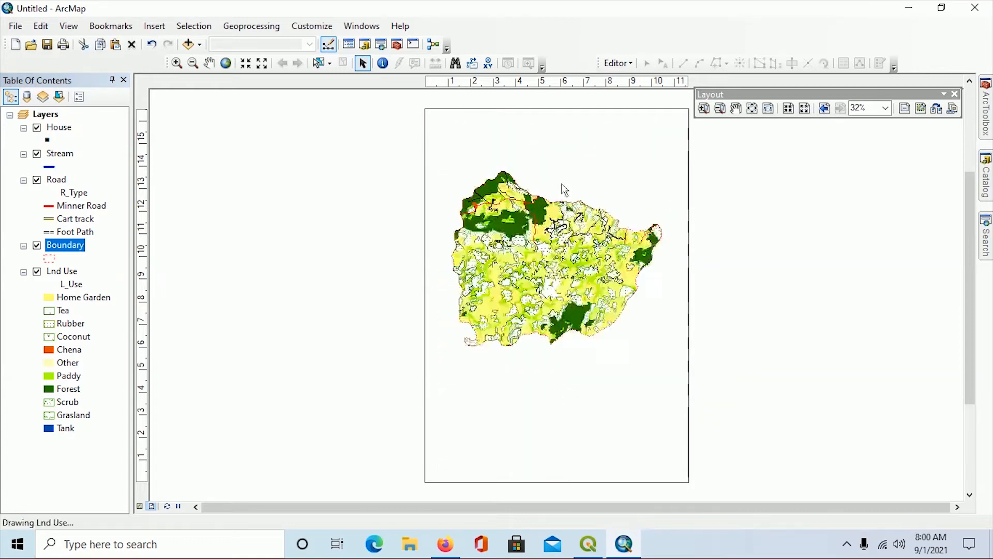
{"action": "left_click_drag", "start_coordinate": [556, 125], "coordinate": [557, 153]}
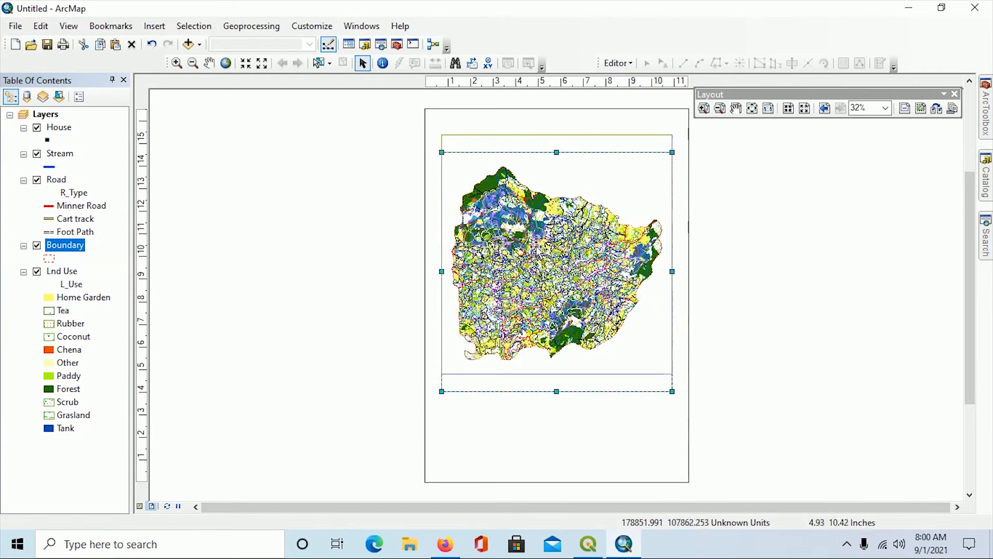
{"action": "left_click_drag", "start_coordinate": [543, 260], "coordinate": [544, 248]}
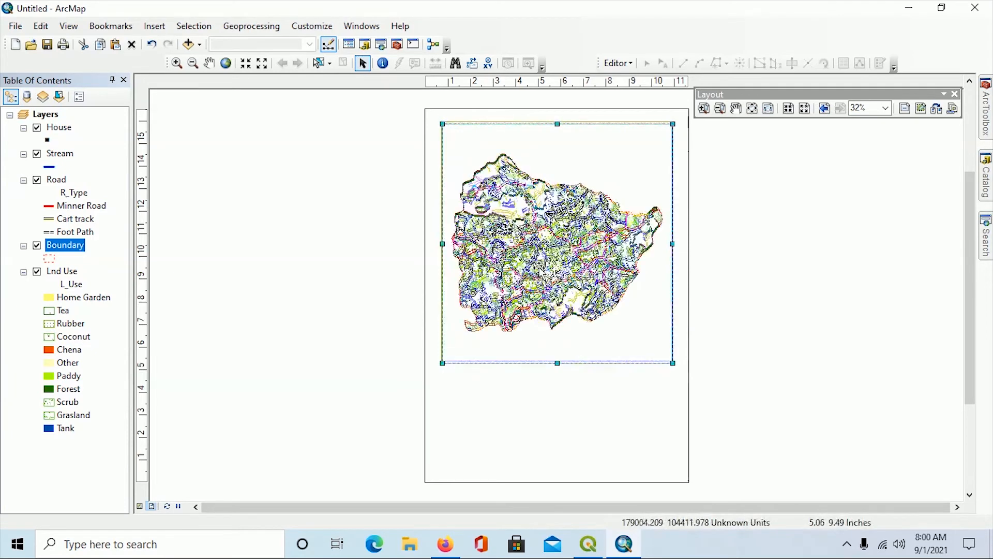
{"action": "left_click_drag", "start_coordinate": [540, 269], "coordinate": [538, 265]}
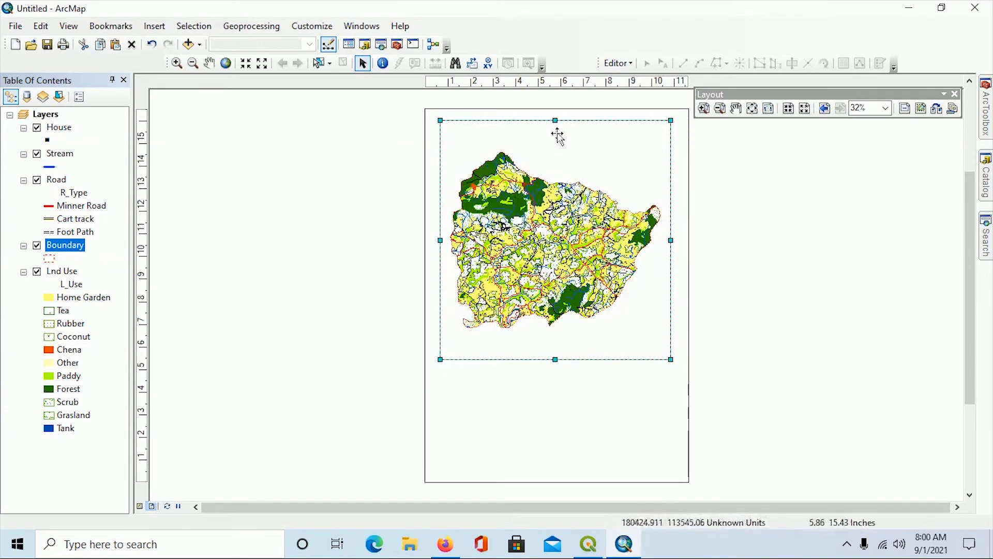
- Lower the data frame's upper edge, widen the frame on both sides and centre it on the page, leaving room above for a title
{"action": "left_click_drag", "start_coordinate": [555, 124], "coordinate": [555, 141]}
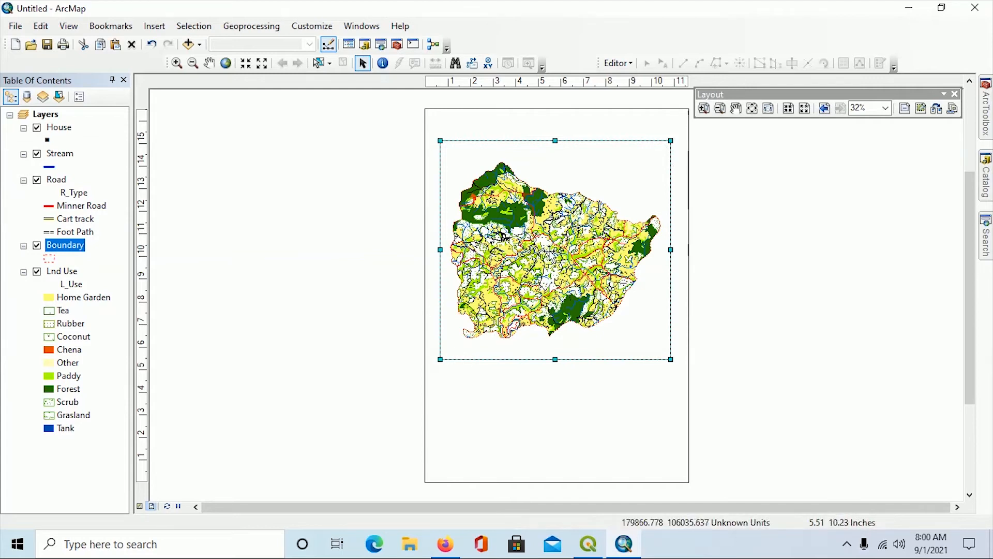
{"action": "left_click_drag", "start_coordinate": [554, 245], "coordinate": [559, 244]}
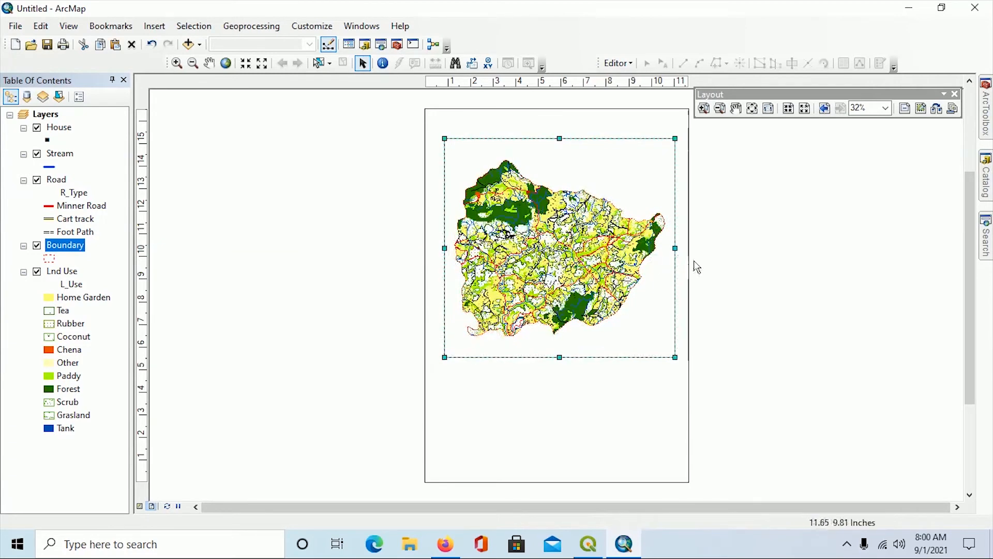
{"action": "left_click_drag", "start_coordinate": [675, 249], "coordinate": [677, 248]}
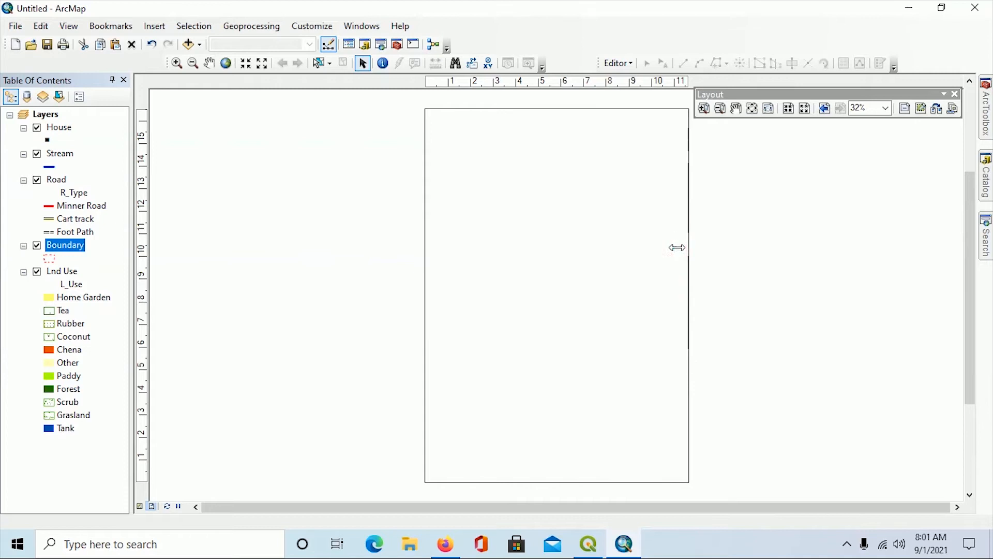
{"action": "left_click_drag", "start_coordinate": [443, 248], "coordinate": [440, 248]}
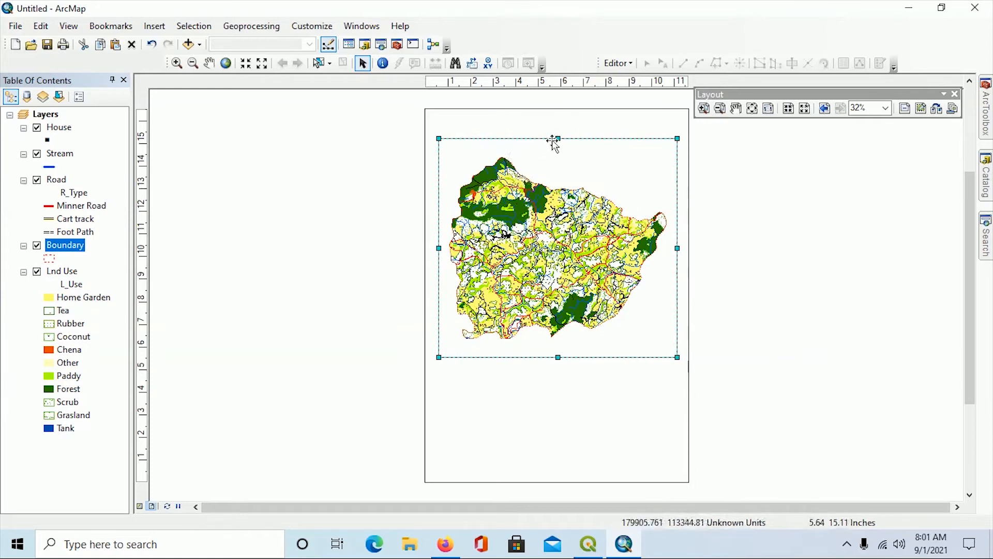
{"action": "left_click_drag", "start_coordinate": [556, 139], "coordinate": [557, 144]}
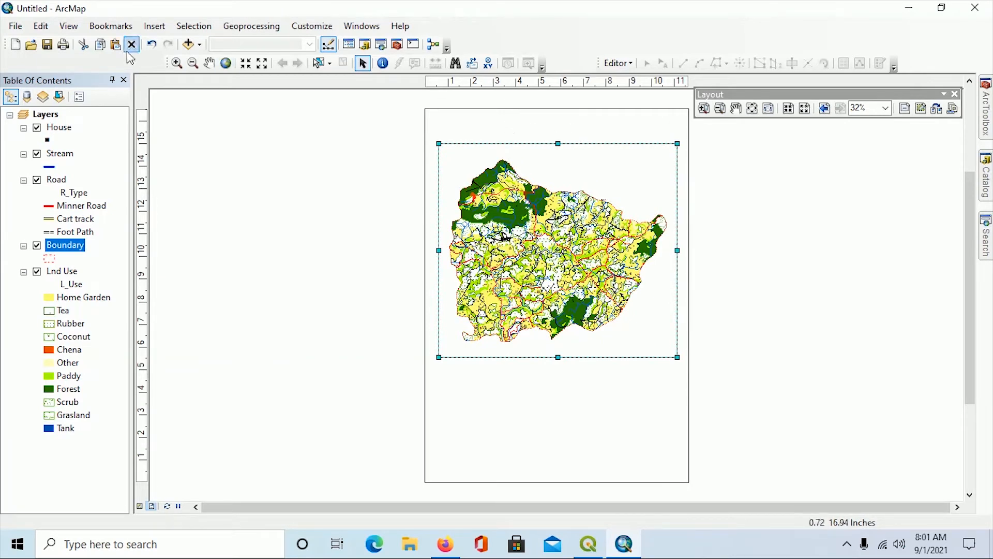
- Insert the title "Mulatiyana DS Division Land Use Map" and place it above the data frame
{"action": "left_click", "coordinate": [153, 29]}
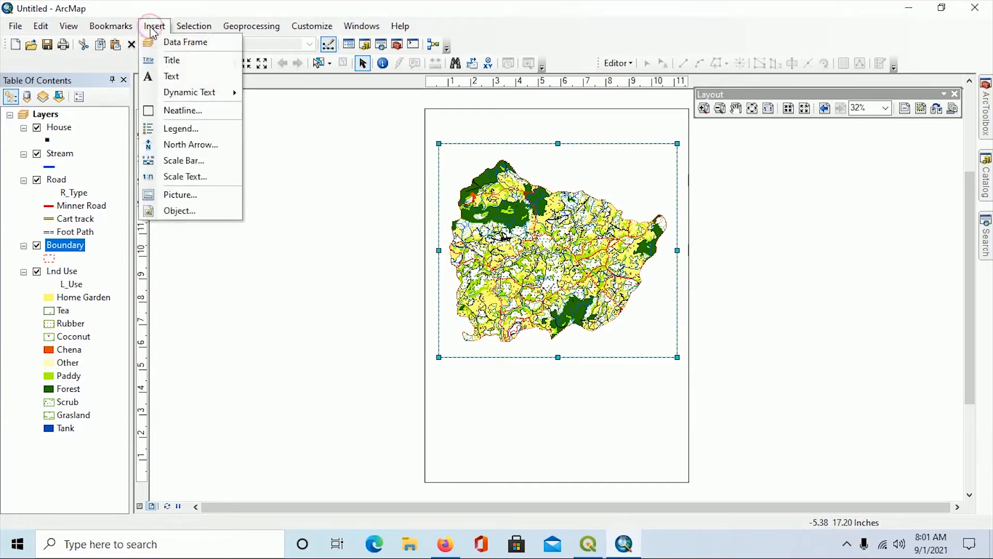
{"action": "left_click", "coordinate": [172, 60]}
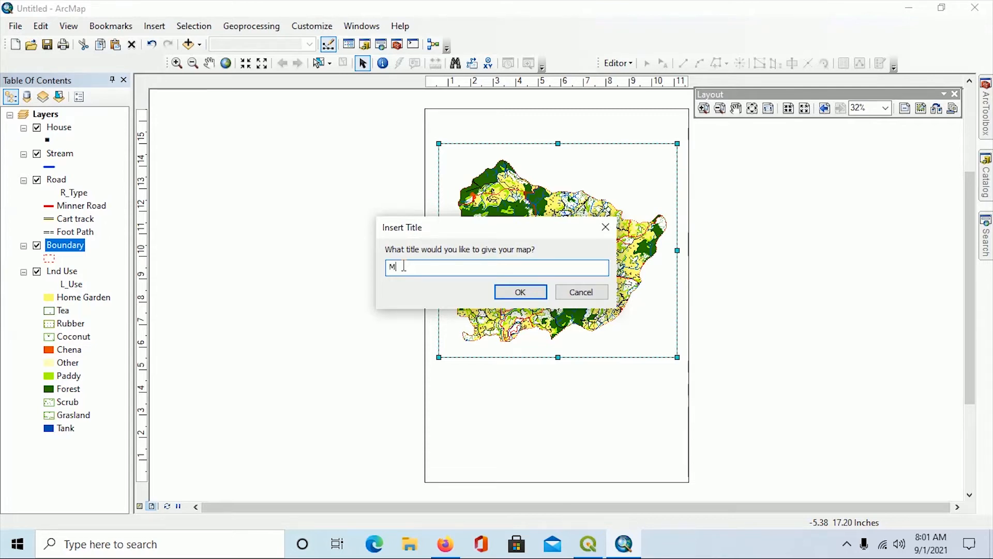
{"action": "type", "text": "tiyana DS Division Land Use Map"}
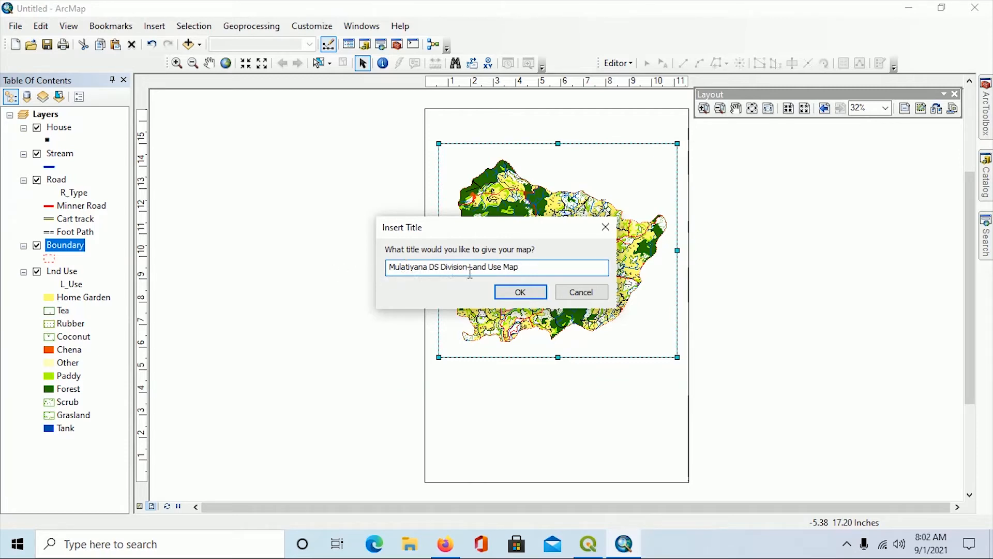
{"action": "left_click", "coordinate": [520, 293]}
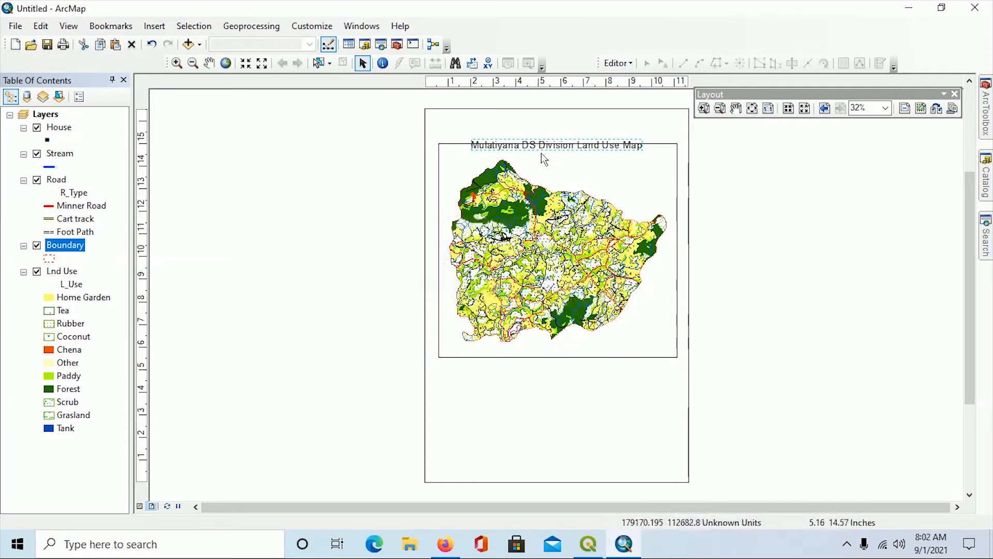
{"action": "left_click_drag", "start_coordinate": [540, 148], "coordinate": [541, 133]}
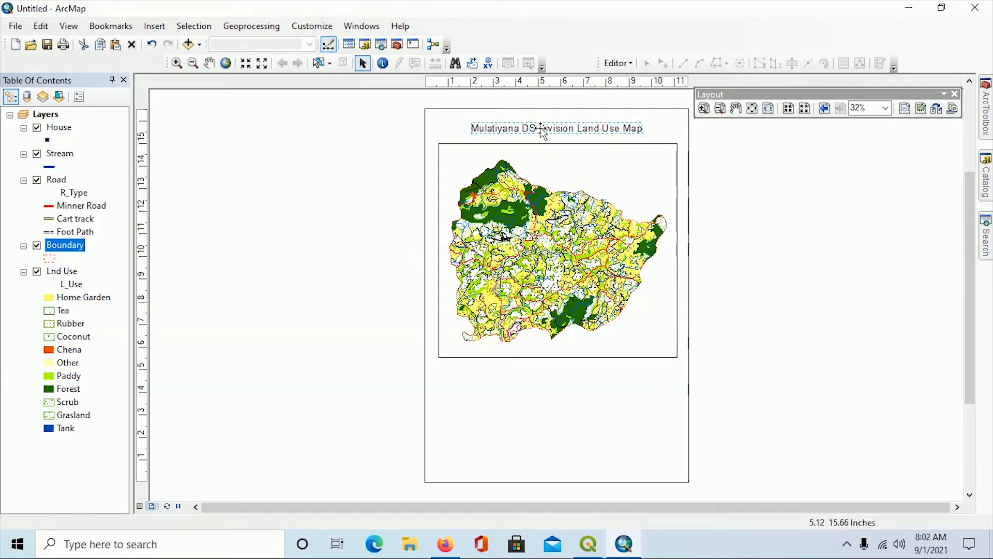
- Change the map title's text symbol to dark blue with a font size of 36
{"action": "double_click", "coordinate": [542, 129]}
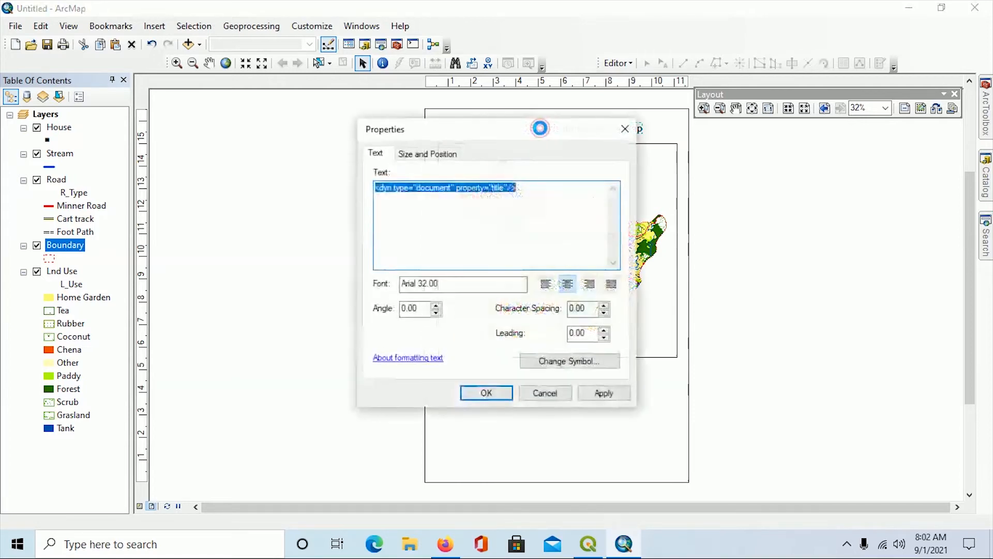
{"action": "left_click", "coordinate": [603, 393]}
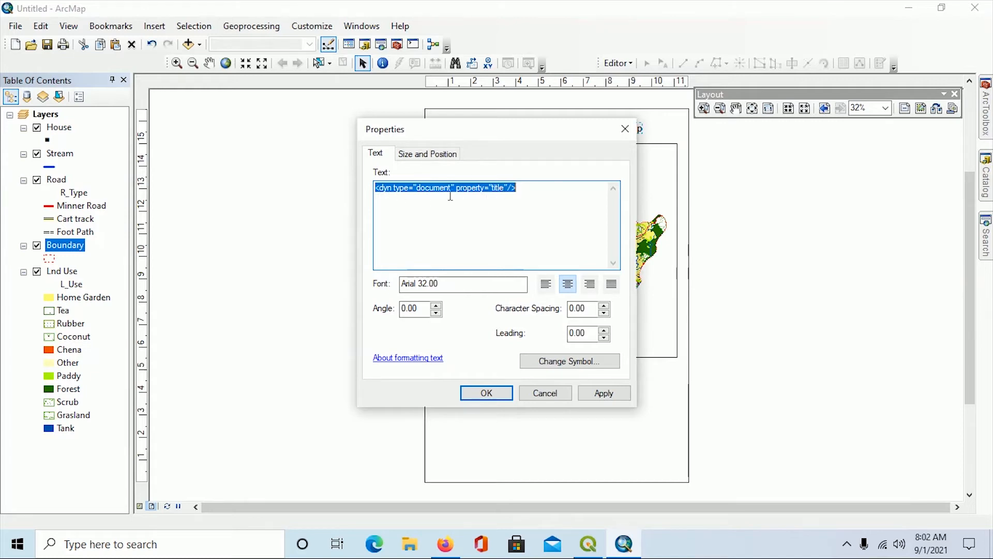
{"action": "left_click", "coordinate": [577, 363]}
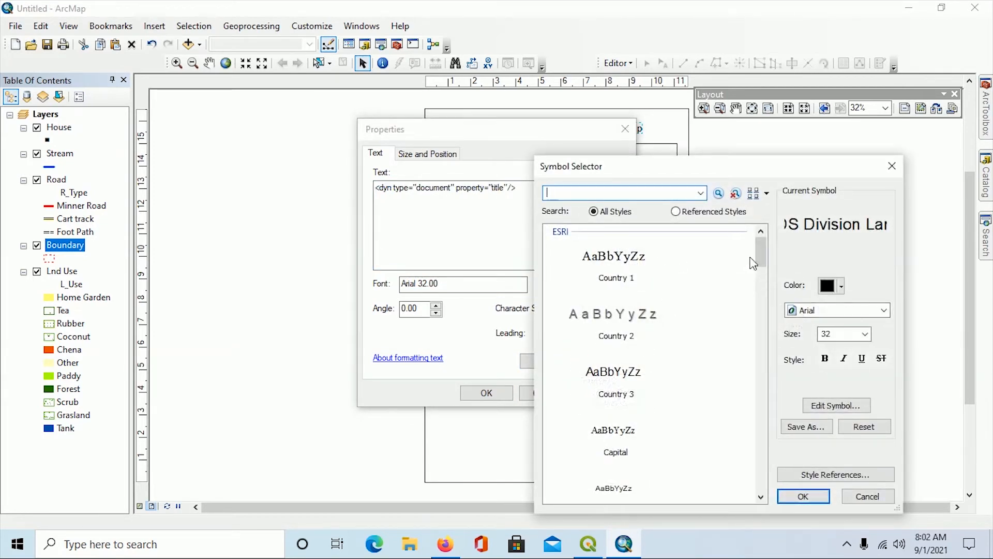
{"action": "mouse_move", "coordinate": [761, 251]}
{"action": "left_mouse_down"}
{"action": "mouse_move", "coordinate": [762, 281]}
{"action": "mouse_move", "coordinate": [764, 254]}
{"action": "left_mouse_up"}
{"action": "left_click", "coordinate": [842, 287]}
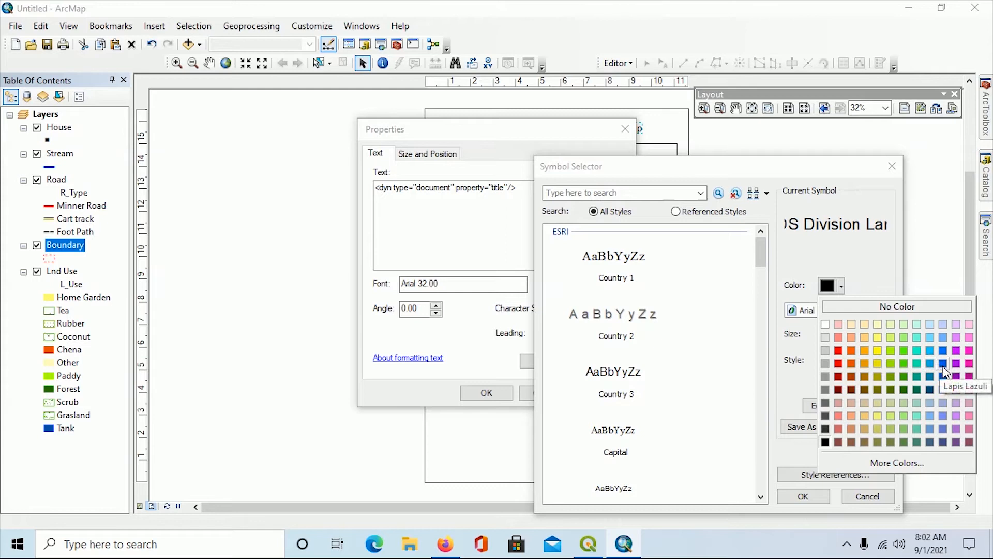
{"action": "left_click", "coordinate": [943, 379]}
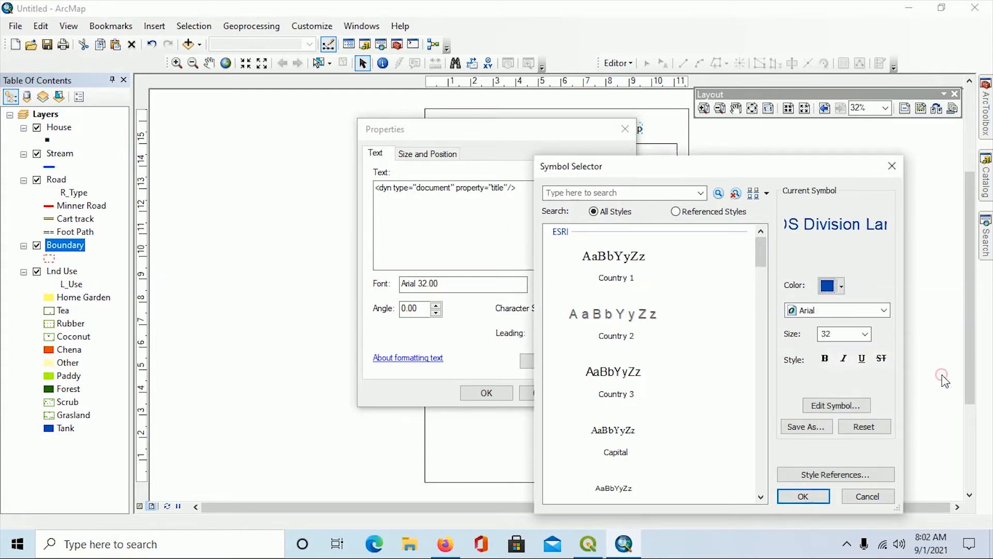
{"action": "left_click", "coordinate": [865, 336]}
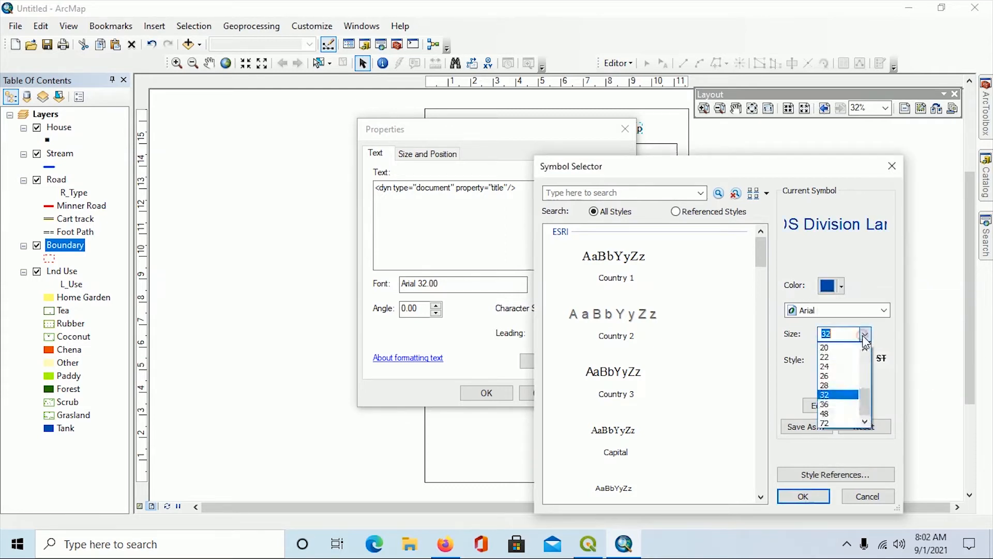
{"action": "left_click", "coordinate": [848, 404]}
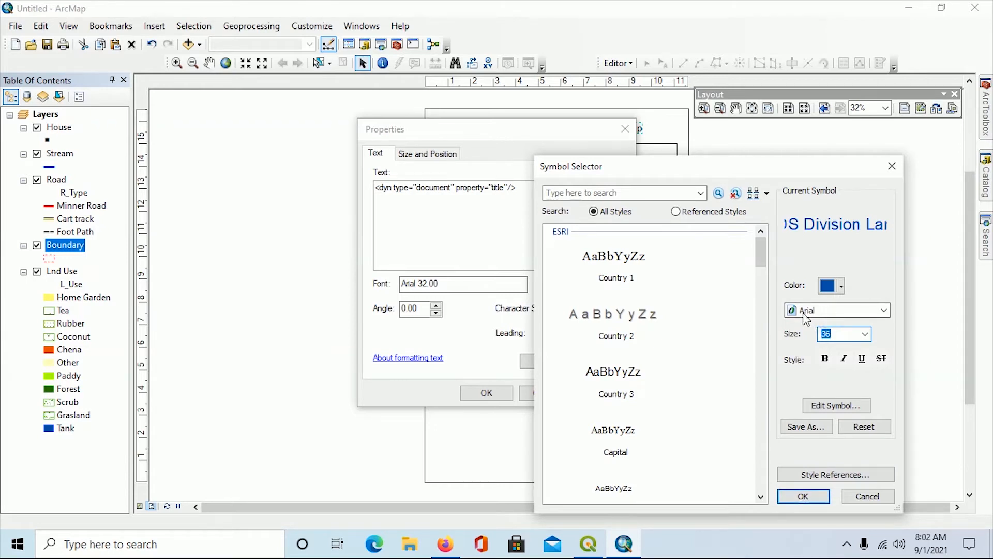
{"action": "left_click", "coordinate": [803, 495]}
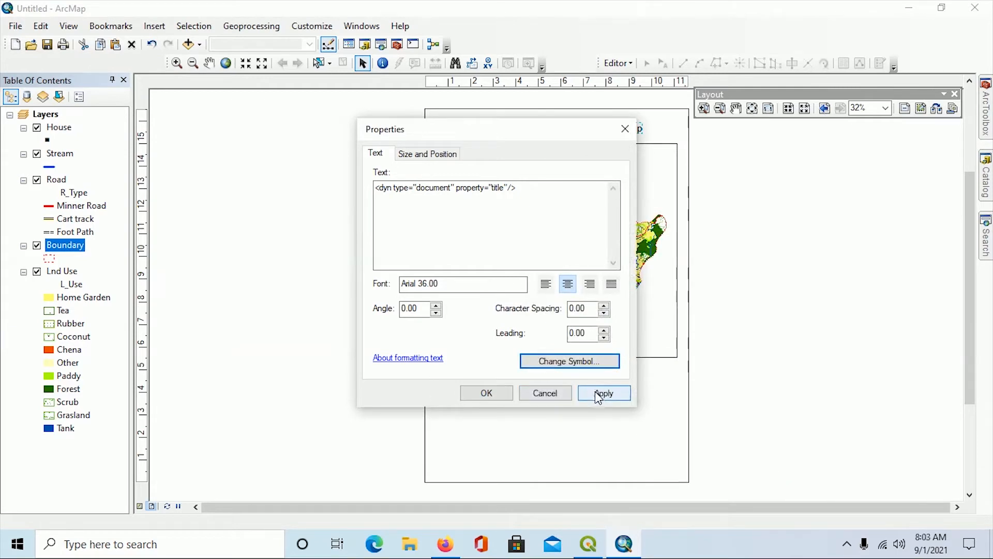
{"action": "left_click", "coordinate": [482, 394]}
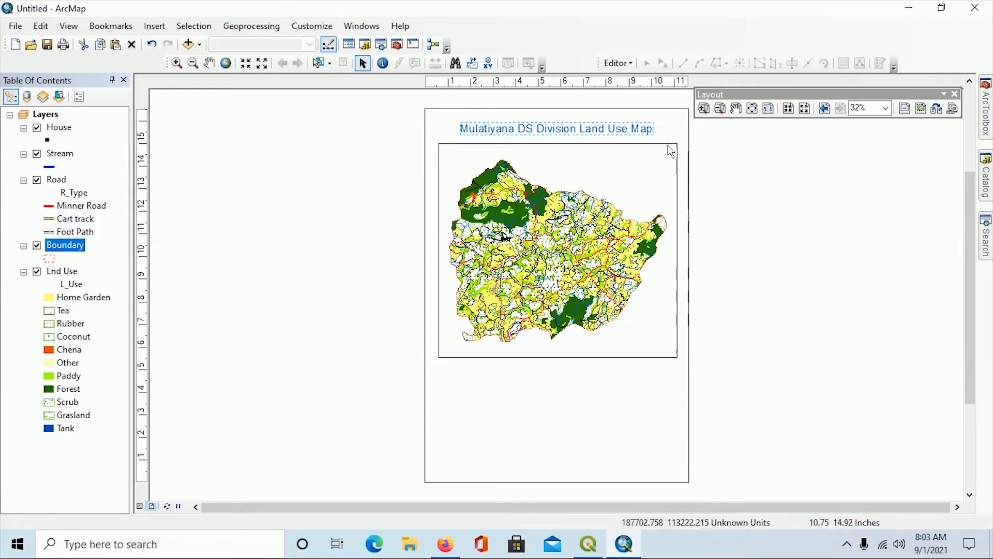
- Insert a north arrow in the ESRI North 5 style
{"action": "left_click", "coordinate": [162, 33]}
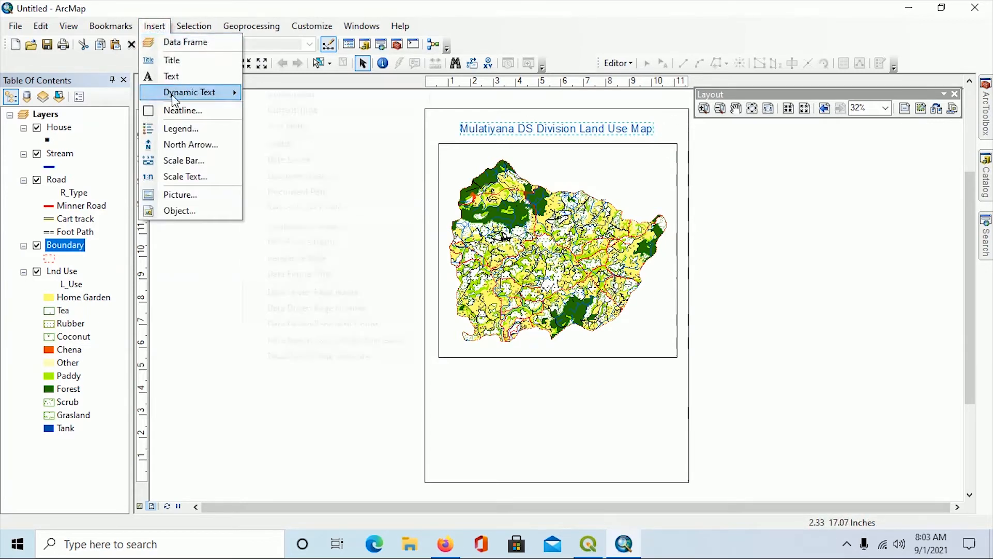
{"action": "left_click", "coordinate": [186, 146]}
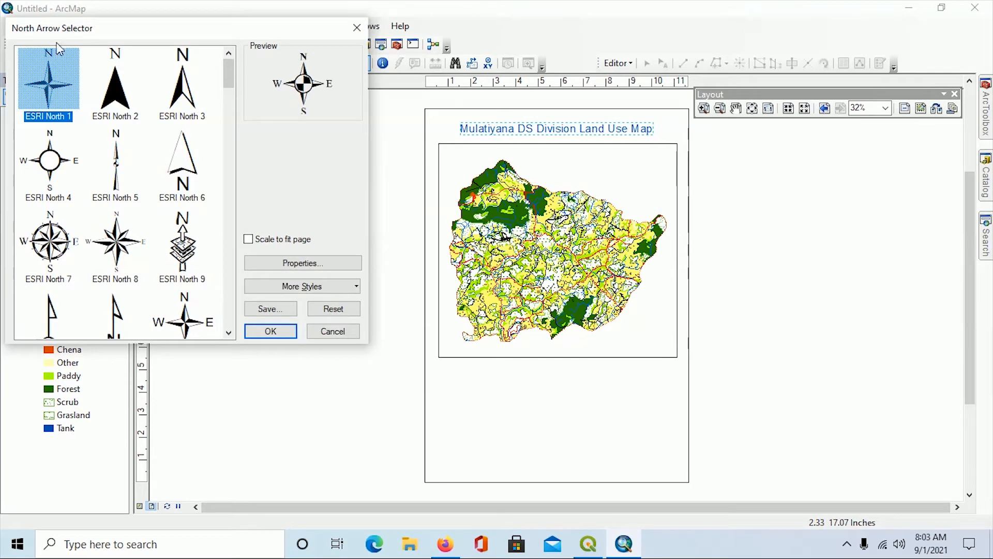
{"action": "left_click", "coordinate": [118, 186]}
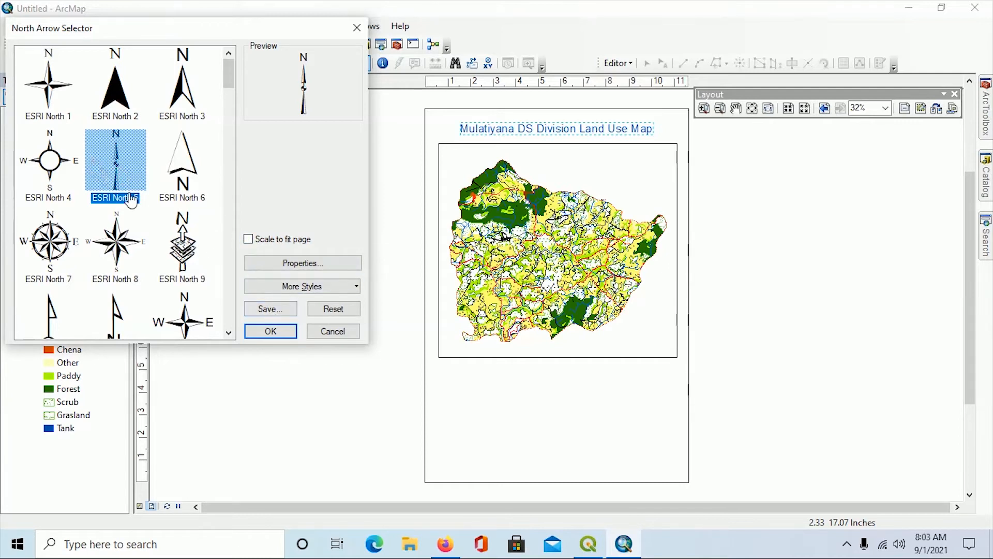
{"action": "mouse_move", "coordinate": [229, 77]}
{"action": "left_mouse_down"}
{"action": "mouse_move", "coordinate": [223, 192]}
{"action": "mouse_move", "coordinate": [218, 79]}
{"action": "left_mouse_up"}
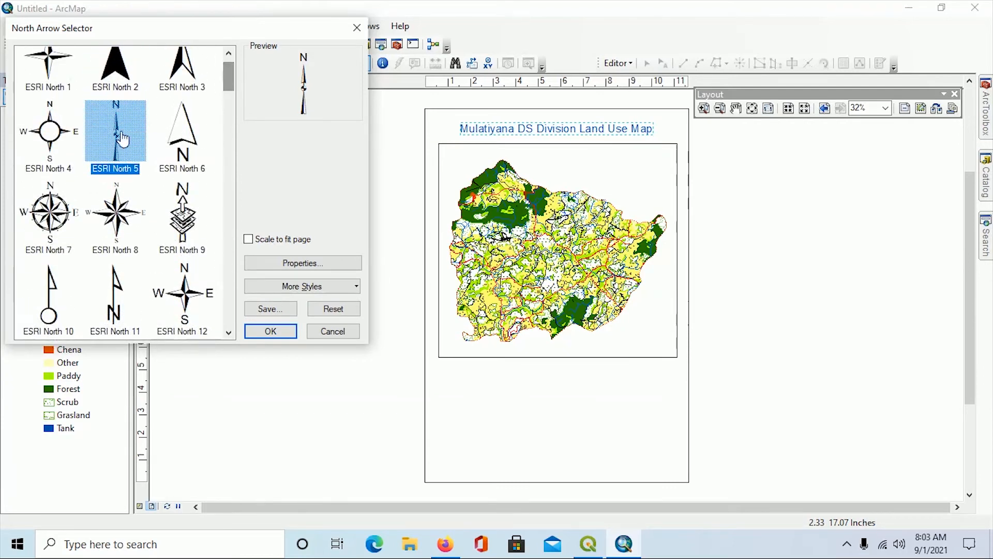
{"action": "left_click", "coordinate": [264, 331]}
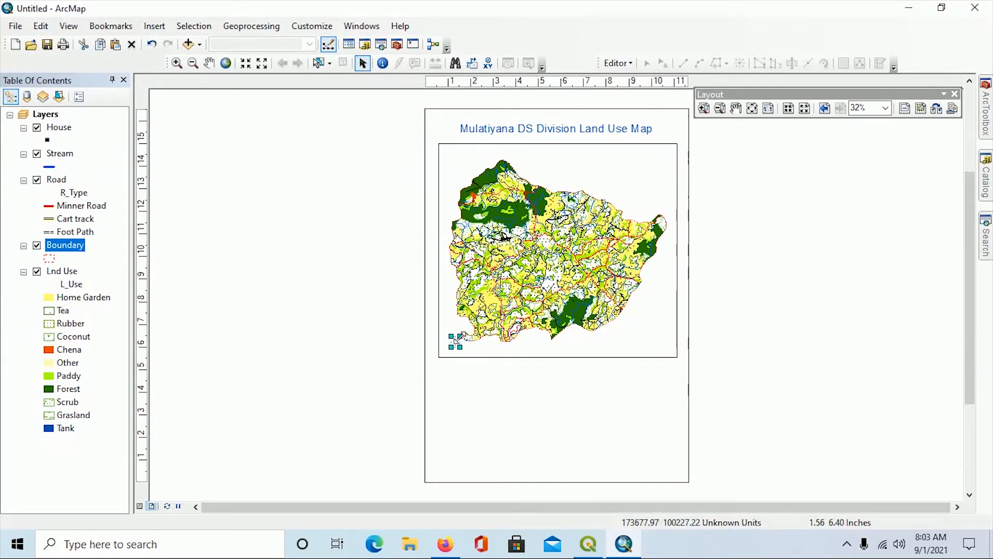
- Enlarge the north arrow and place it in the upper-right corner of the data frame
{"action": "left_click_drag", "start_coordinate": [462, 336], "coordinate": [462, 312]}
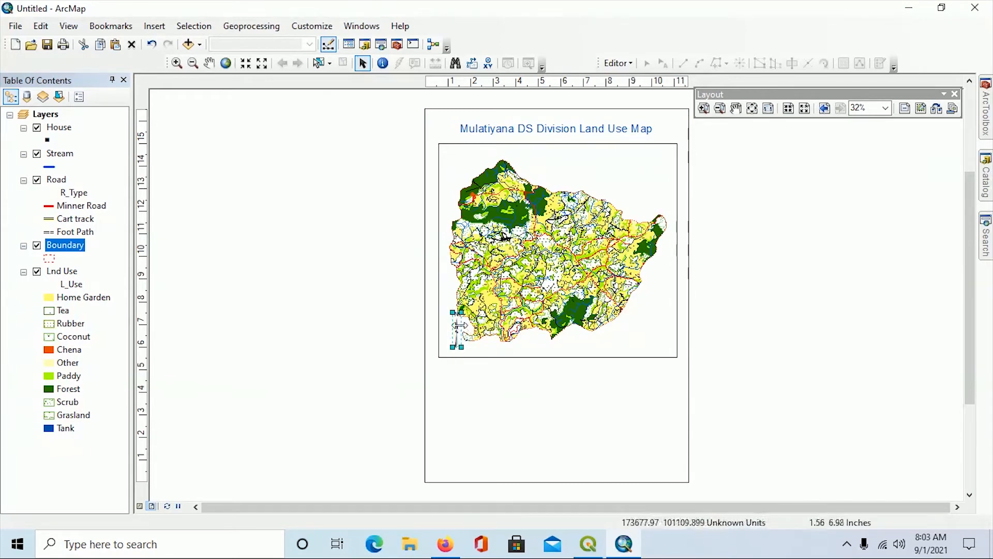
{"action": "left_click_drag", "start_coordinate": [462, 312], "coordinate": [668, 177]}
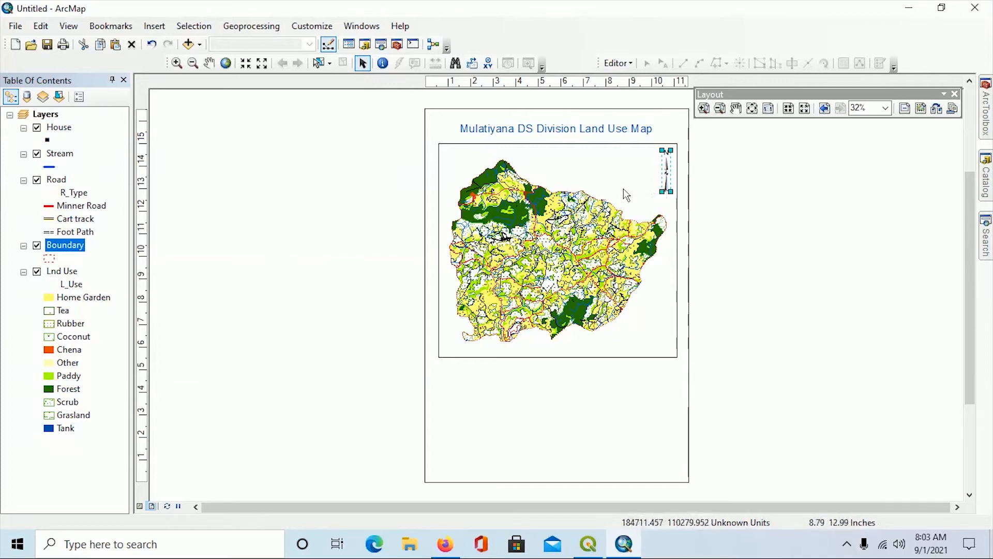
{"action": "left_click", "coordinate": [639, 186]}
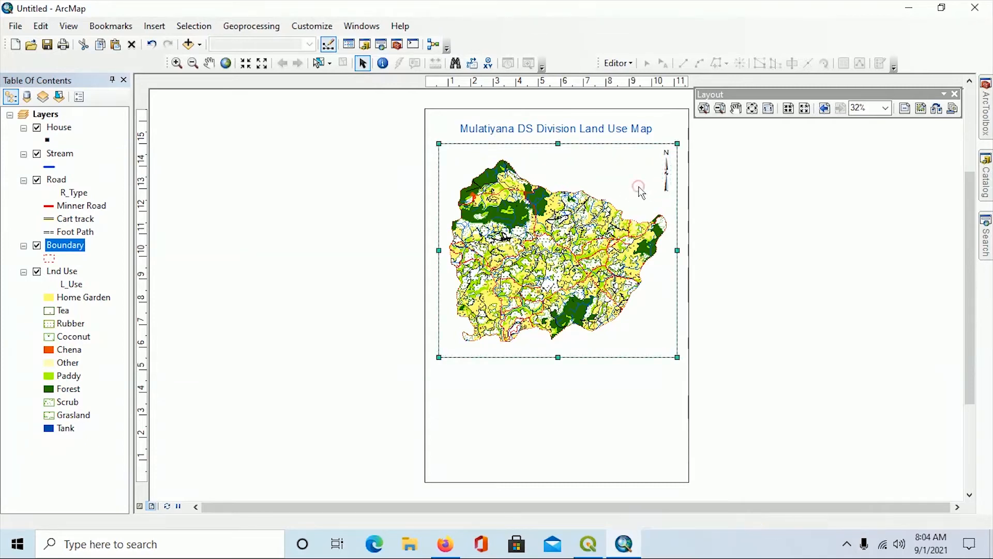
{"action": "left_click", "coordinate": [665, 176]}
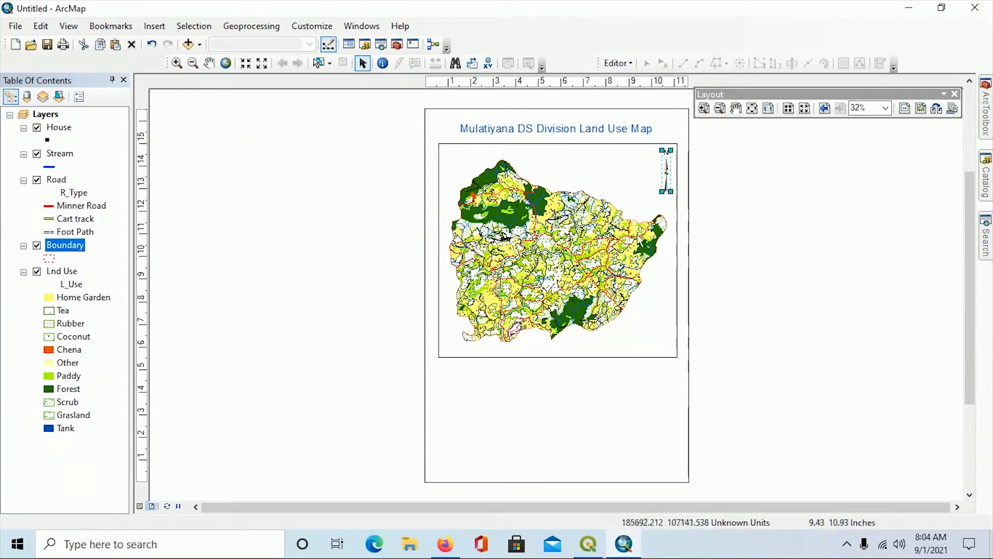
{"action": "left_click", "coordinate": [611, 399]}
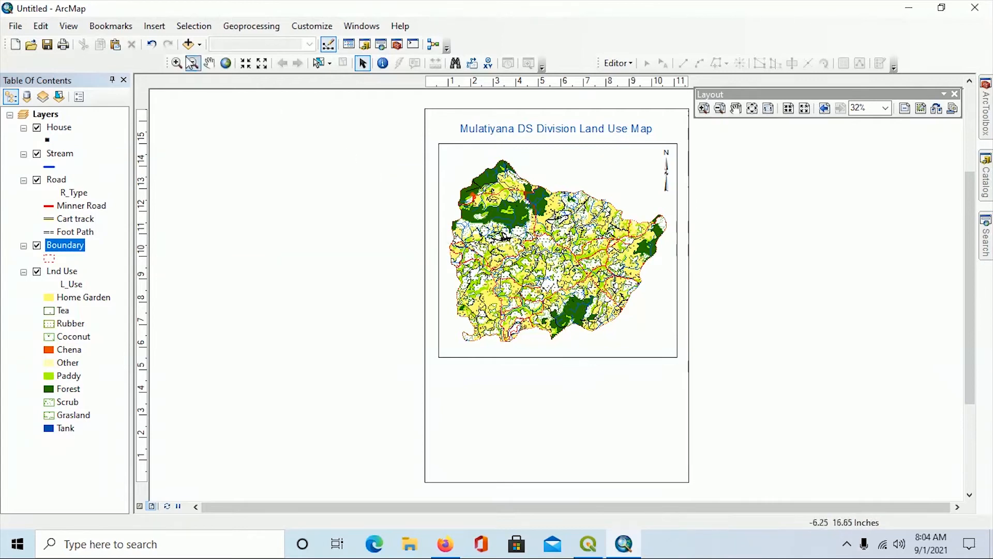
- Start a legend with all five layers, ordering its items House, Road, Lnd Use, Stream, Boundary
{"action": "left_click", "coordinate": [154, 27]}
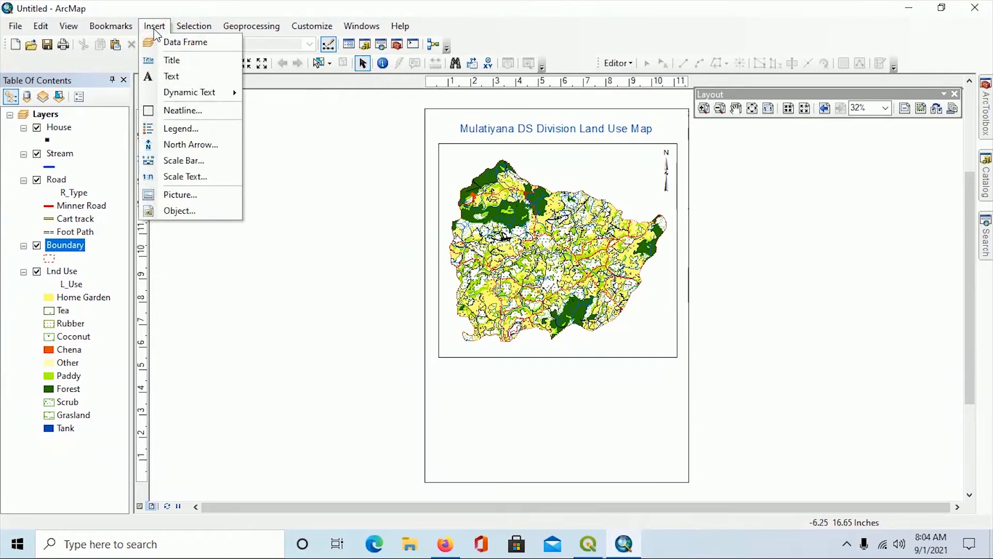
{"action": "left_click", "coordinate": [168, 129]}
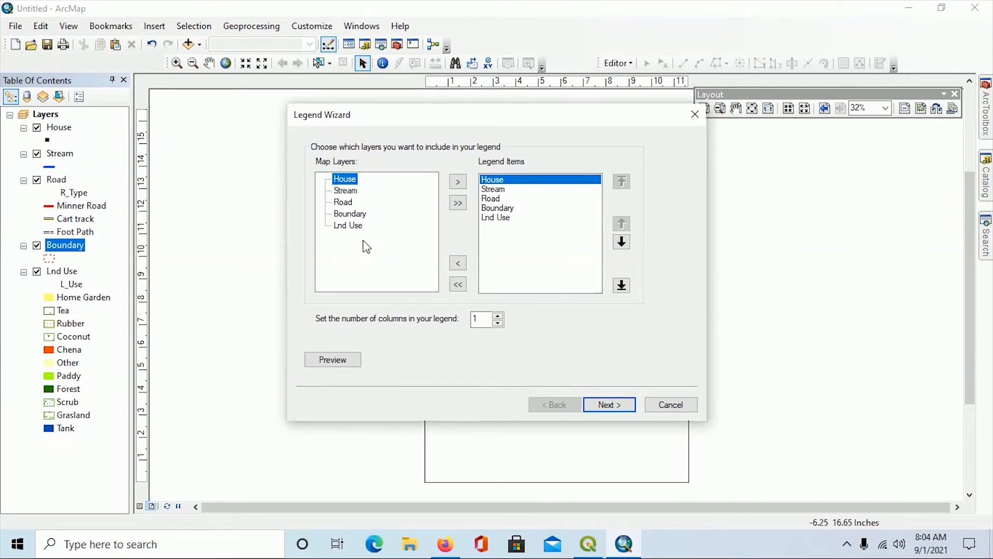
{"action": "left_click", "coordinate": [494, 190]}
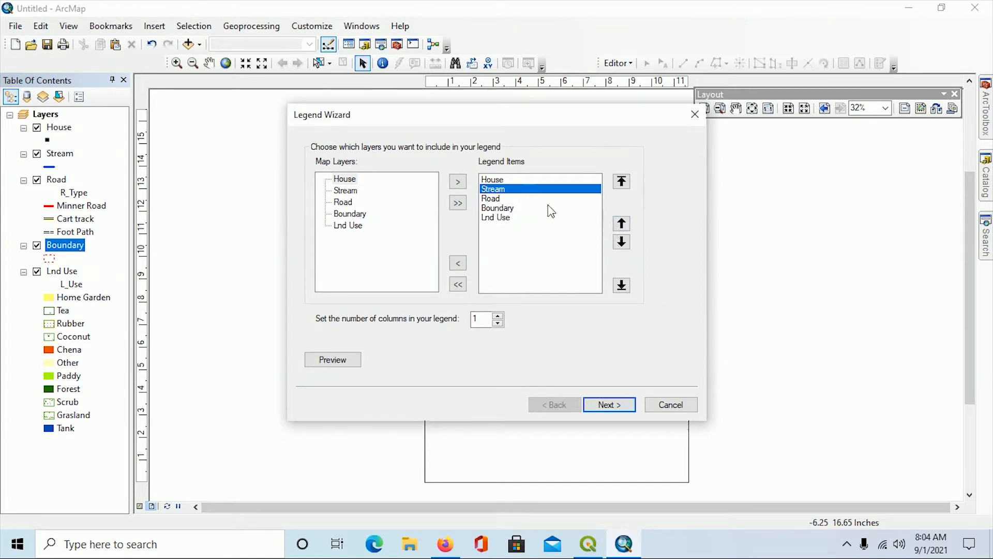
{"action": "left_click", "coordinate": [621, 242]}
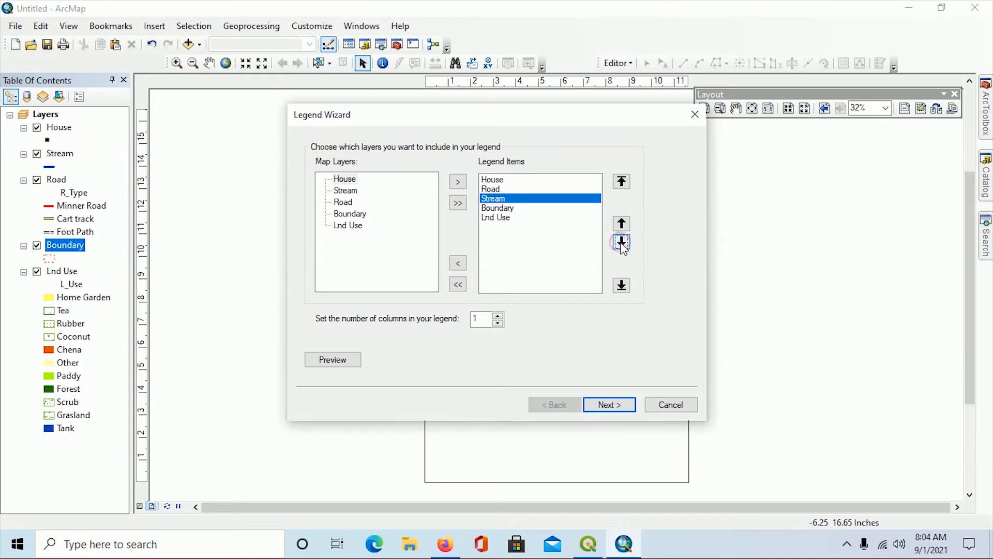
{"action": "left_click", "coordinate": [488, 219]}
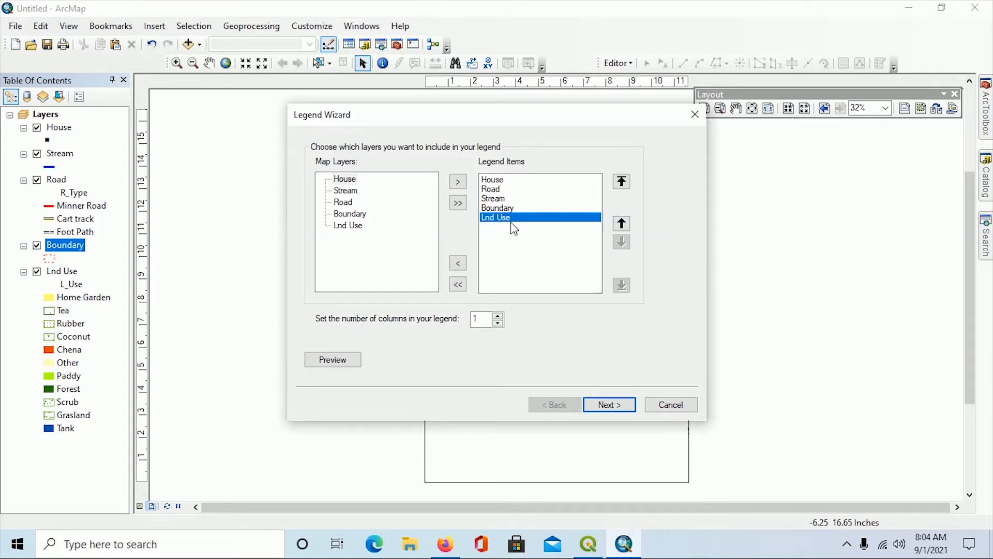
{"action": "left_click", "coordinate": [621, 224]}
{"action": "left_click", "coordinate": [621, 224]}
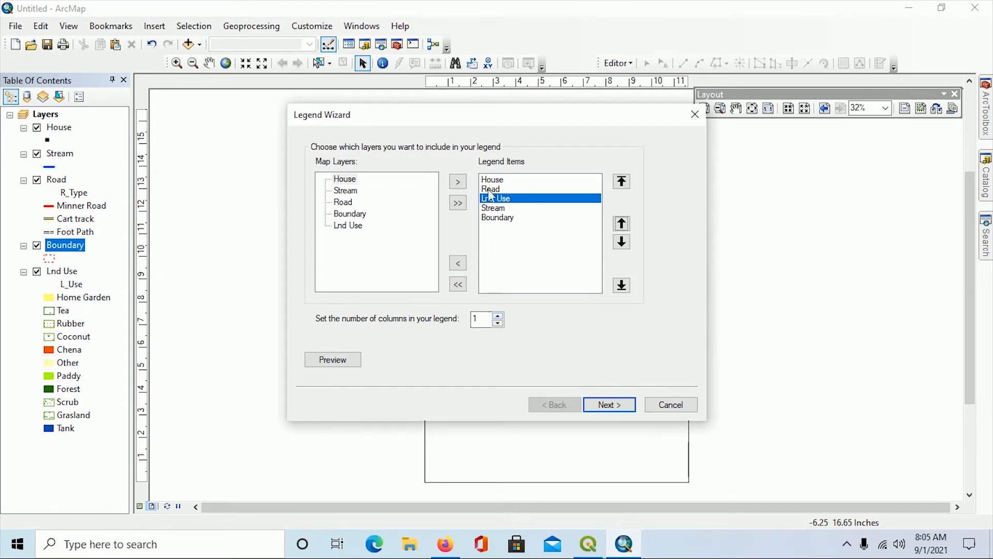
- Set the legend to 3 columns, finish it with the default title, frame and patch settings, and move it below the data frame
{"action": "left_click", "coordinate": [497, 317]}
{"action": "left_click", "coordinate": [497, 317]}
{"action": "left_click", "coordinate": [619, 406]}
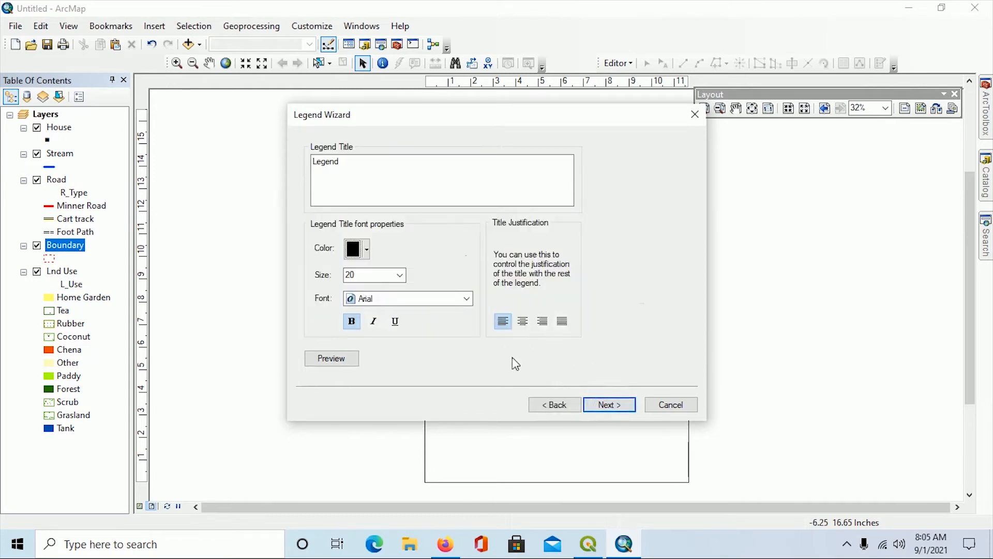
{"action": "left_click", "coordinate": [372, 189]}
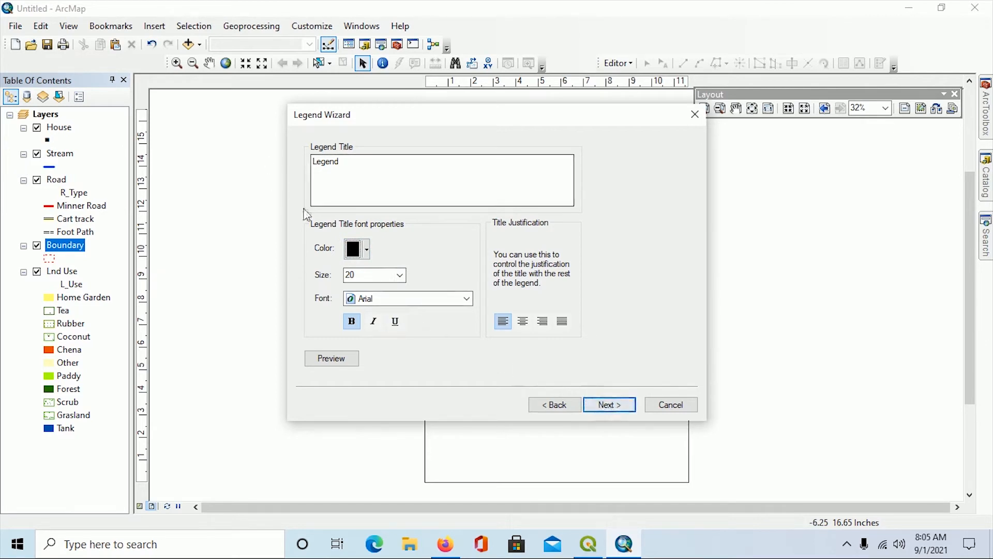
{"action": "left_click", "coordinate": [613, 407]}
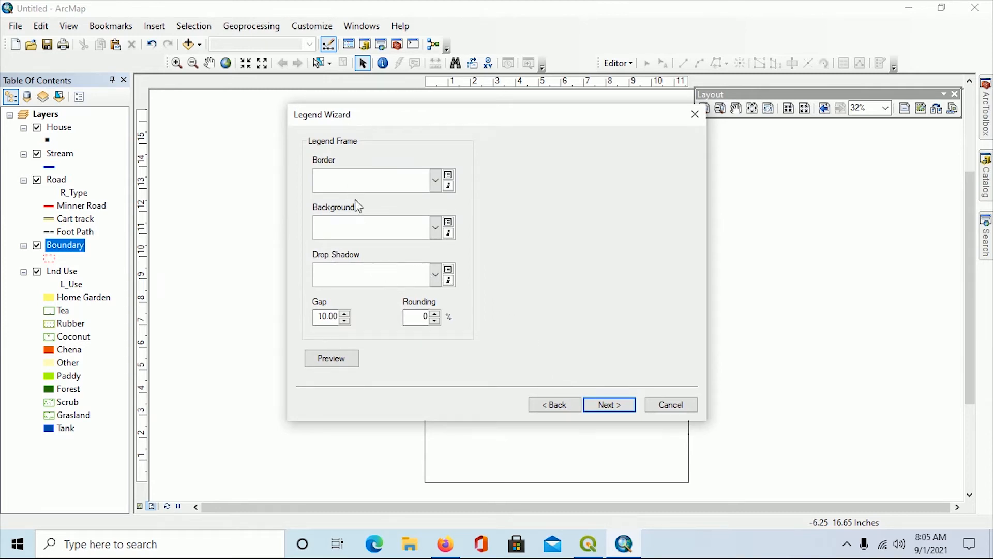
{"action": "left_click", "coordinate": [610, 407]}
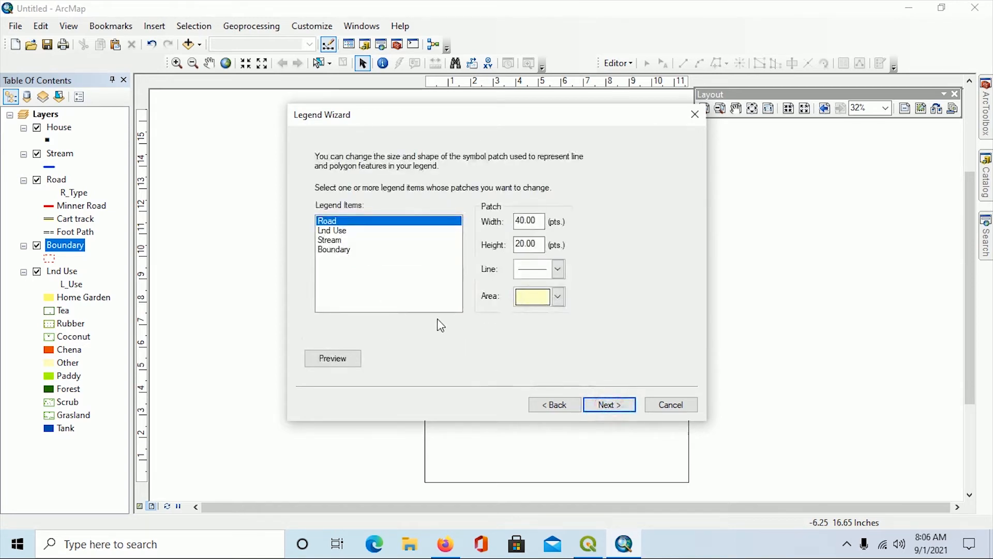
{"action": "left_click", "coordinate": [619, 409]}
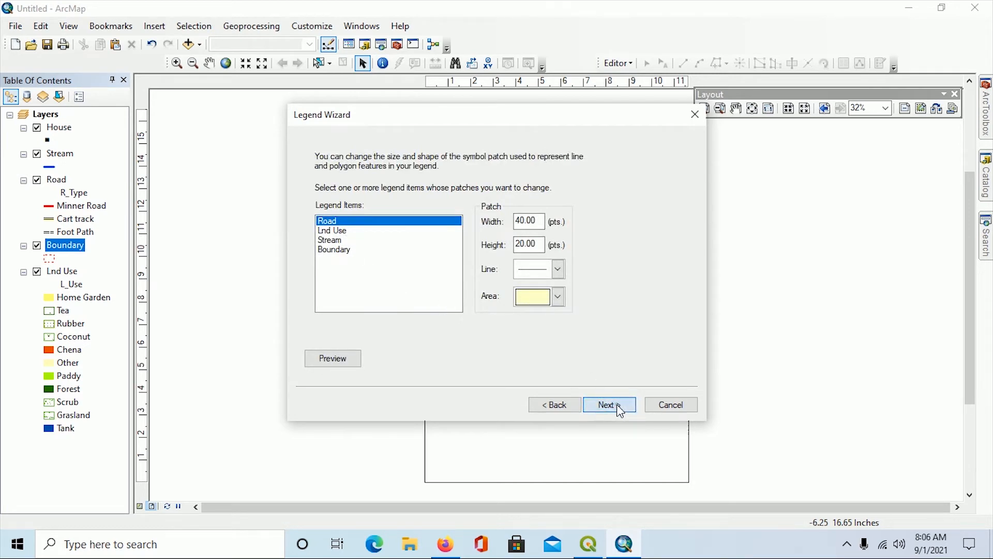
{"action": "left_click", "coordinate": [610, 406]}
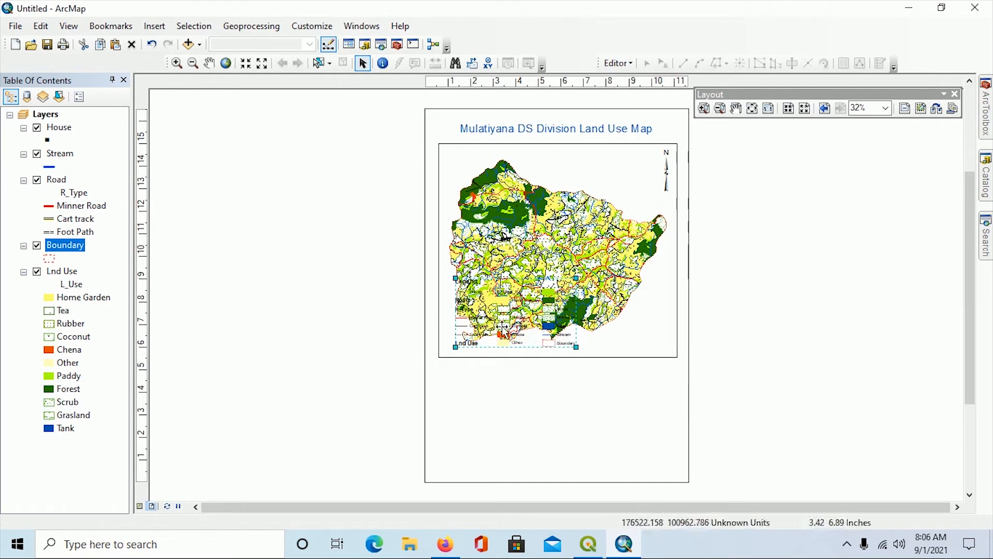
{"action": "left_click_drag", "start_coordinate": [504, 327], "coordinate": [537, 423]}
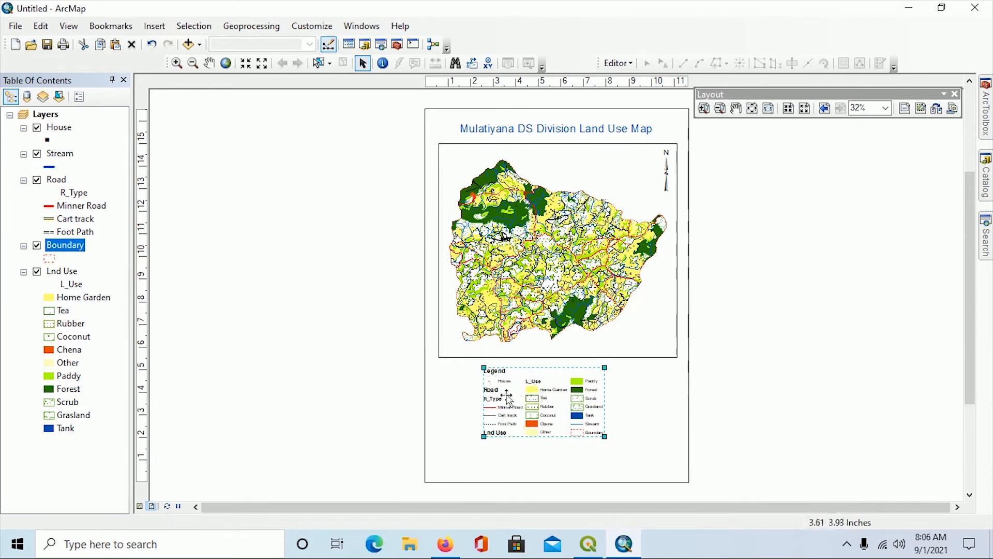
- Apply the Horizontal Single Symbol Label Only style to all items of the legend
{"action": "right_click", "coordinate": [531, 411]}
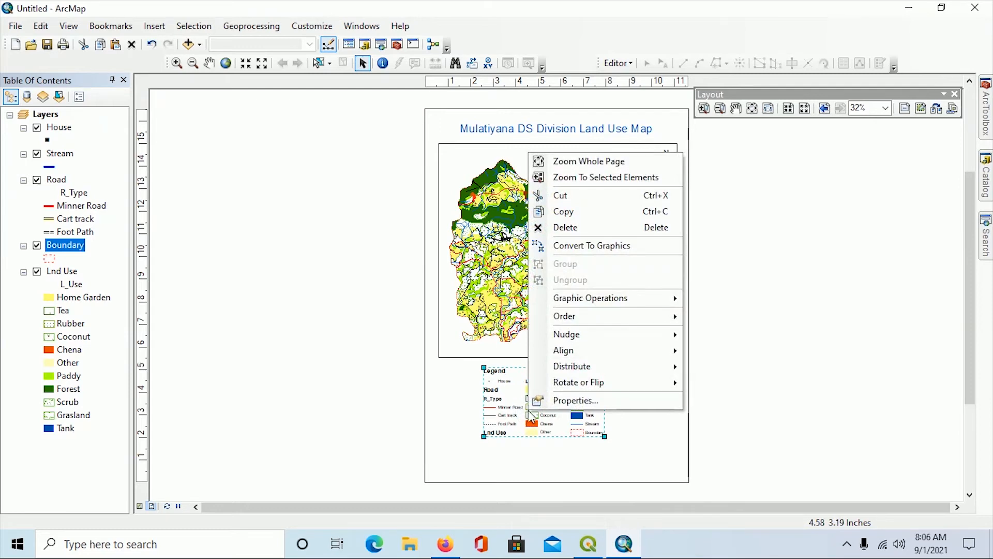
{"action": "left_click", "coordinate": [574, 401]}
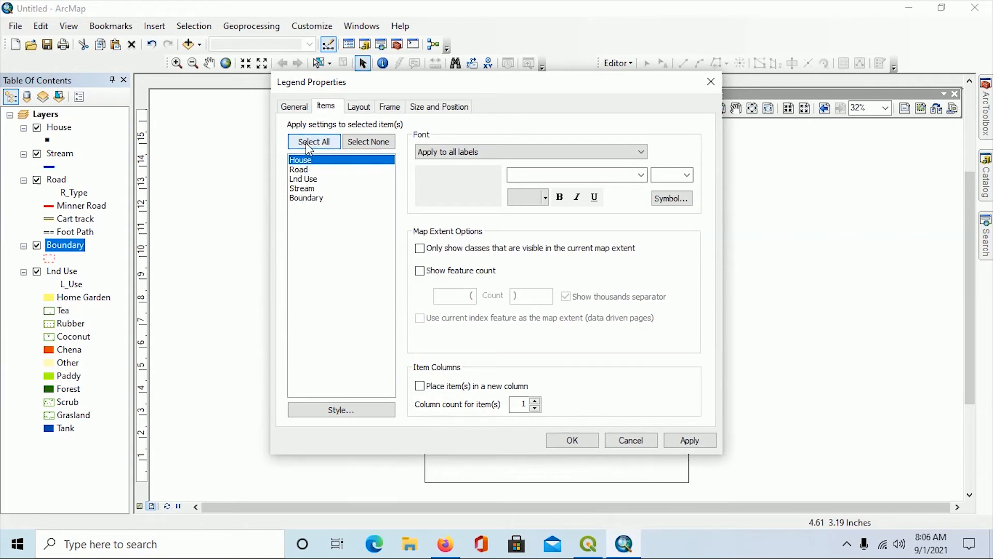
{"action": "left_click", "coordinate": [309, 143]}
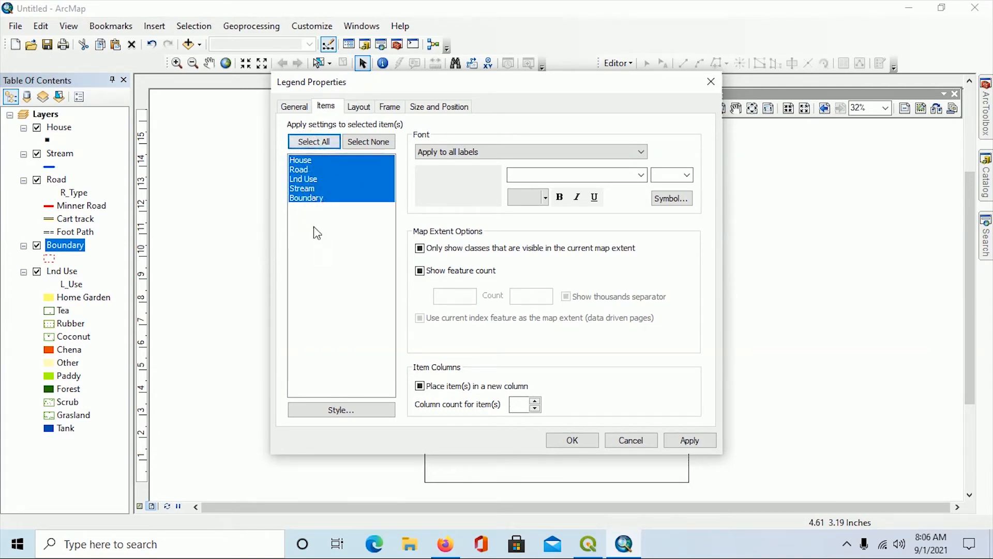
{"action": "left_click", "coordinate": [337, 411]}
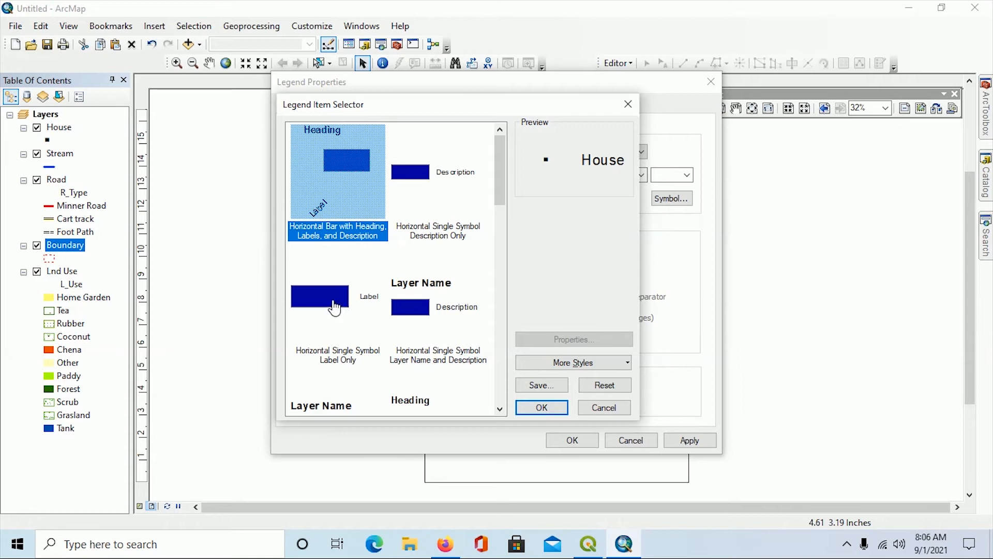
{"action": "left_click", "coordinate": [334, 307]}
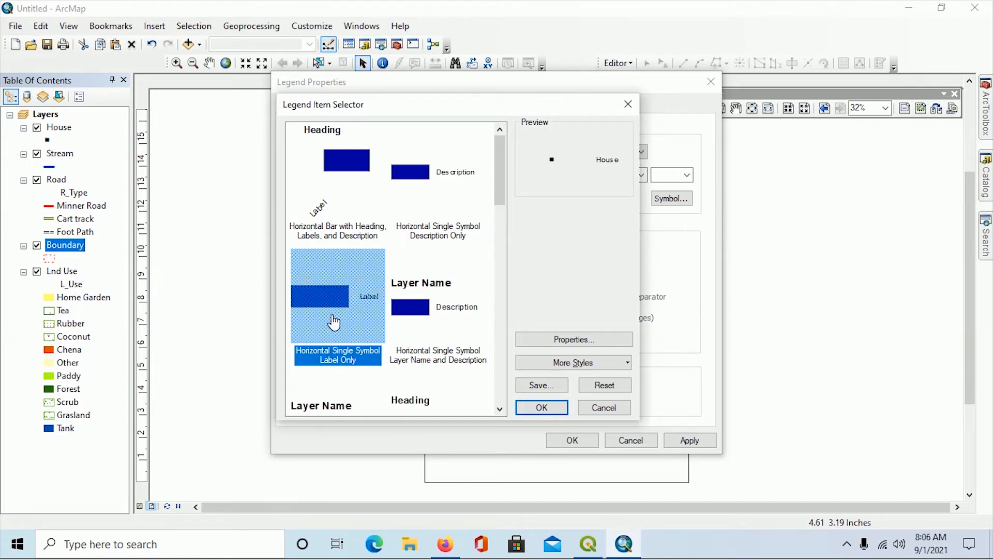
{"action": "left_click", "coordinate": [552, 409]}
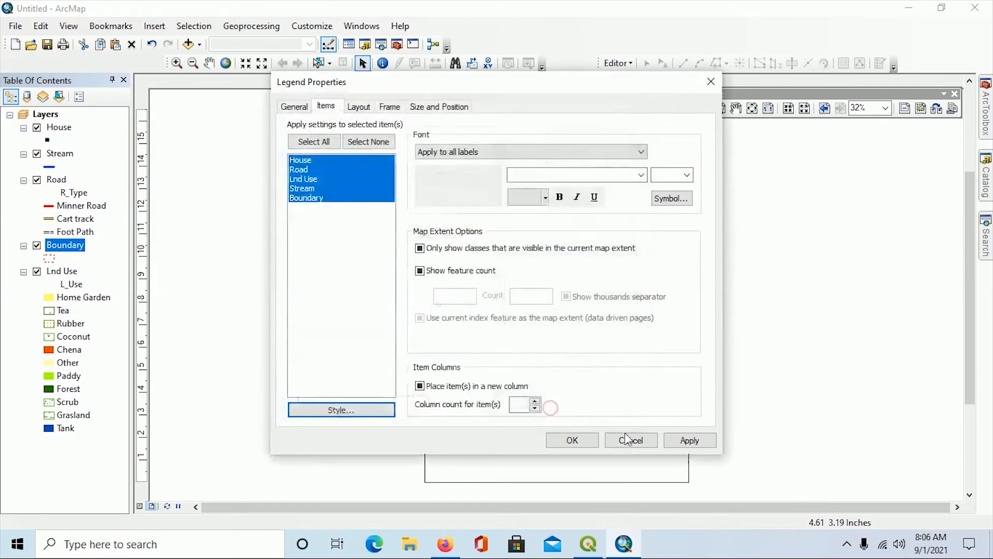
{"action": "left_click", "coordinate": [683, 441]}
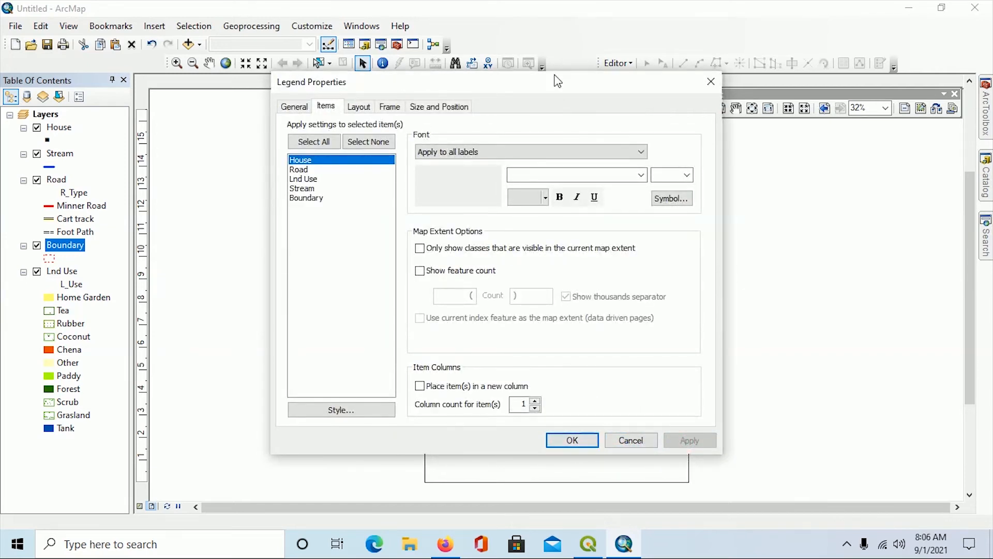
{"action": "left_click_drag", "start_coordinate": [557, 82], "coordinate": [275, 104]}
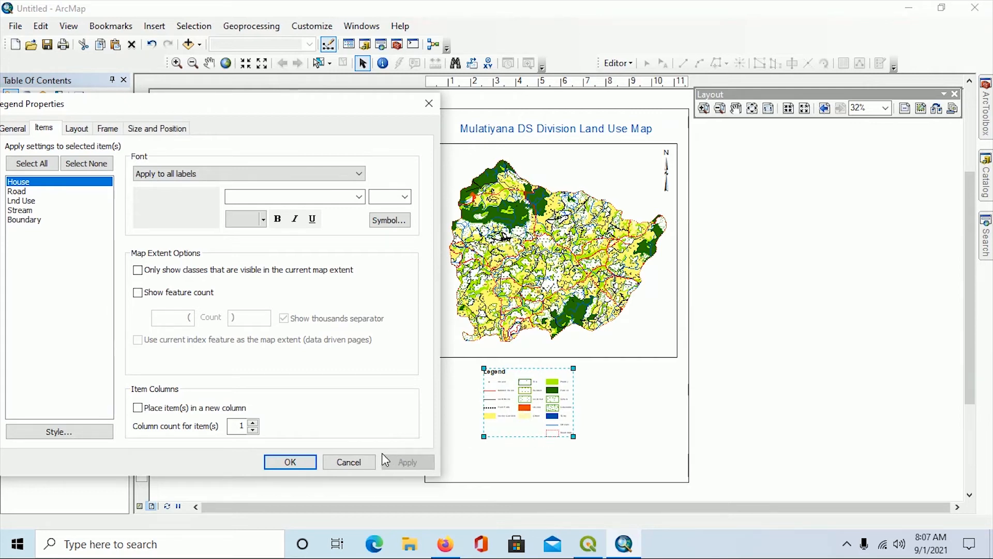
{"action": "left_click_drag", "start_coordinate": [200, 105], "coordinate": [288, 91]}
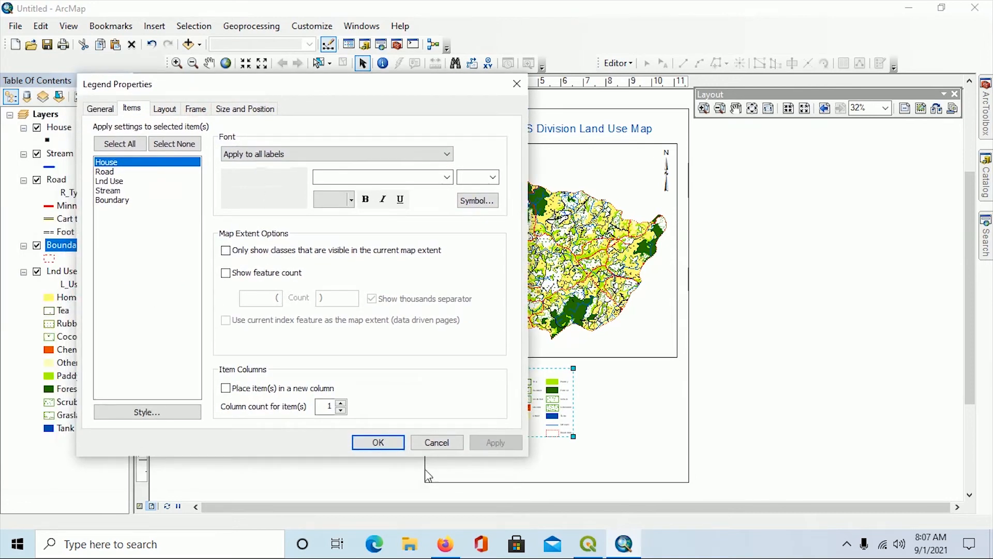
{"action": "left_click", "coordinate": [377, 442]}
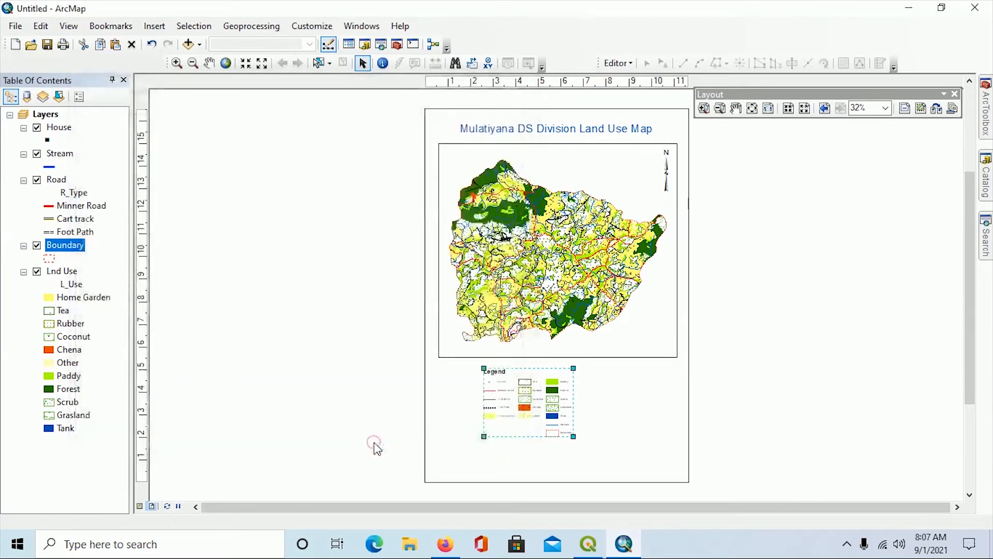
- Enlarge the legend and center it in the blank area just below the data frame
{"action": "left_click_drag", "start_coordinate": [575, 436], "coordinate": [582, 443]}
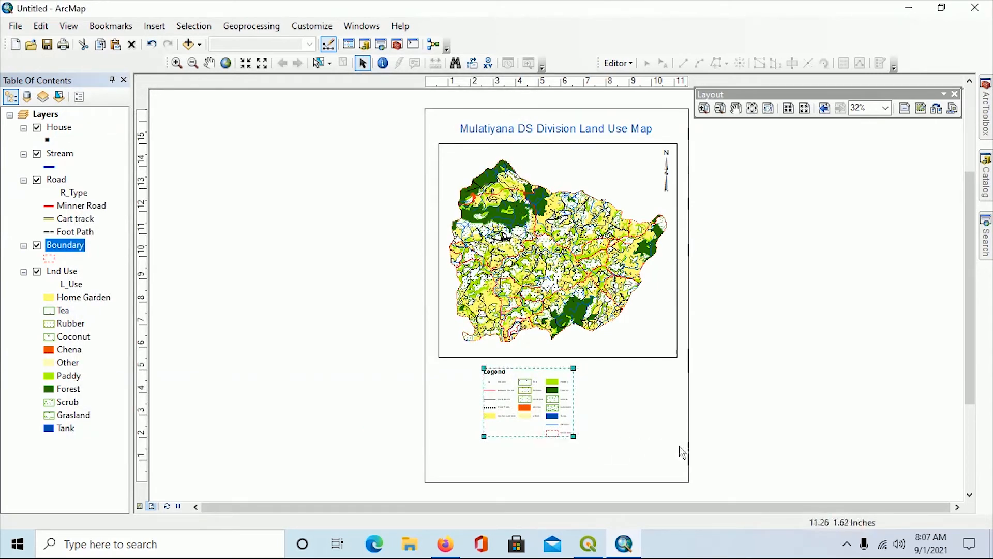
{"action": "left_click_drag", "start_coordinate": [584, 369], "coordinate": [587, 367]}
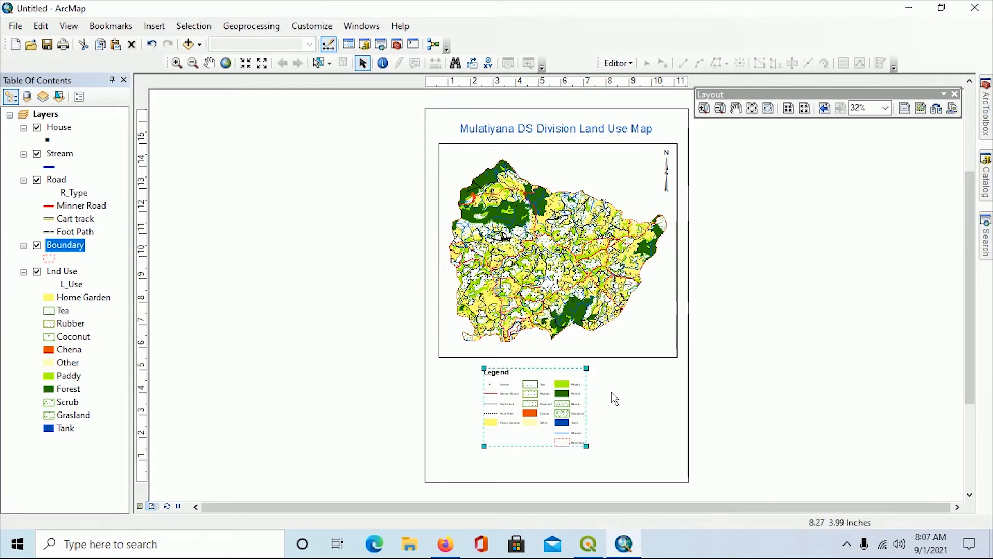
{"action": "left_click_drag", "start_coordinate": [588, 404], "coordinate": [631, 406]}
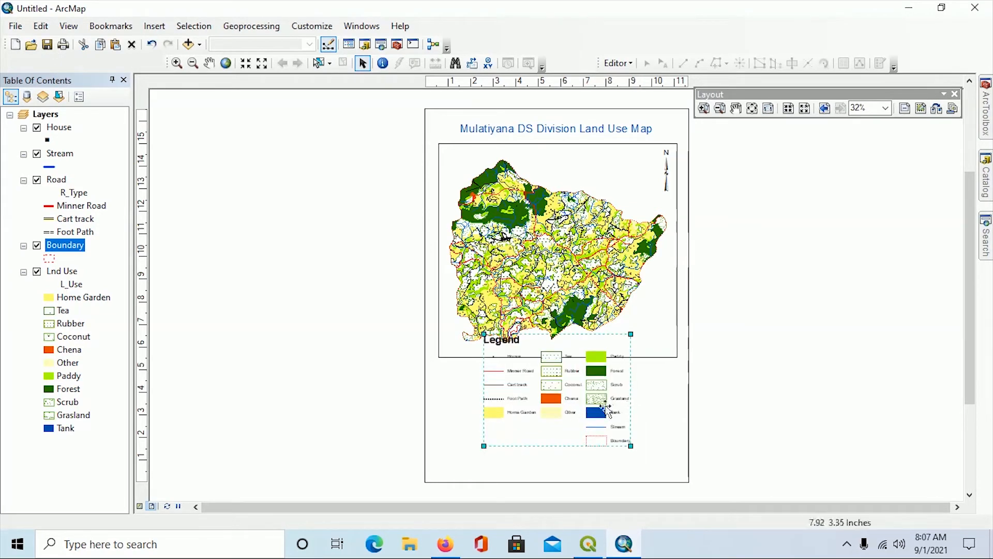
{"action": "left_click", "coordinate": [629, 338]}
{"action": "left_click_drag", "start_coordinate": [621, 359], "coordinate": [620, 361]}
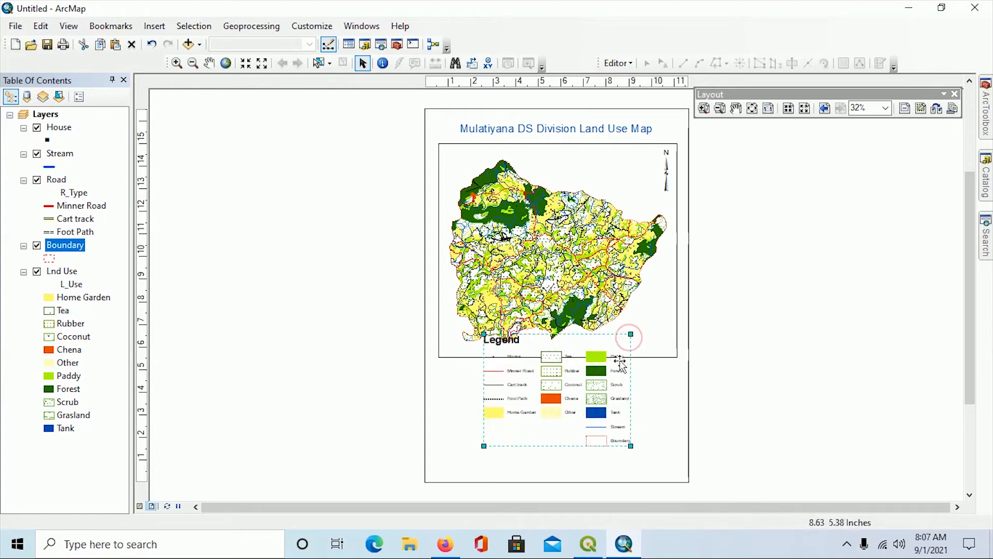
{"action": "left_click", "coordinate": [562, 398]}
{"action": "left_click_drag", "start_coordinate": [562, 398], "coordinate": [574, 397]}
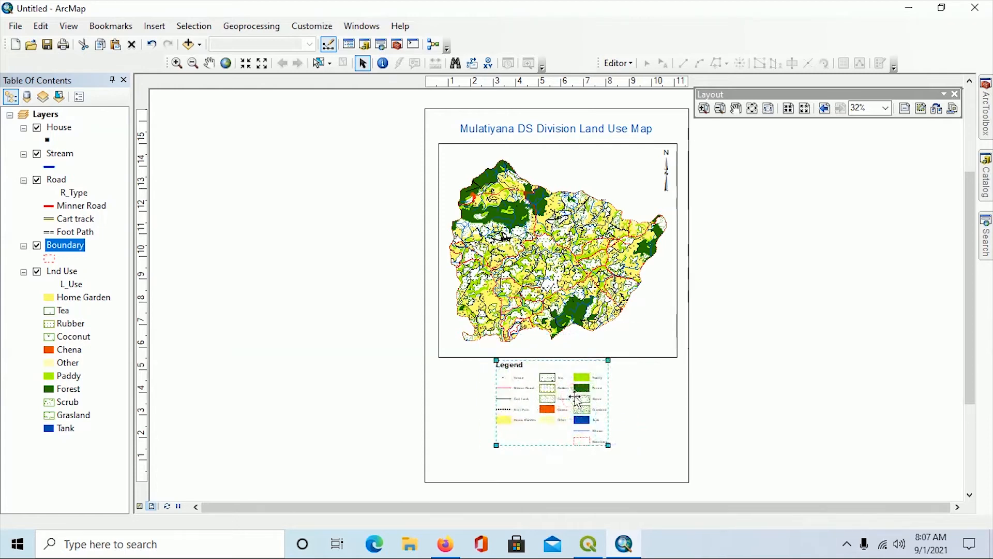
{"action": "left_click", "coordinate": [653, 417]}
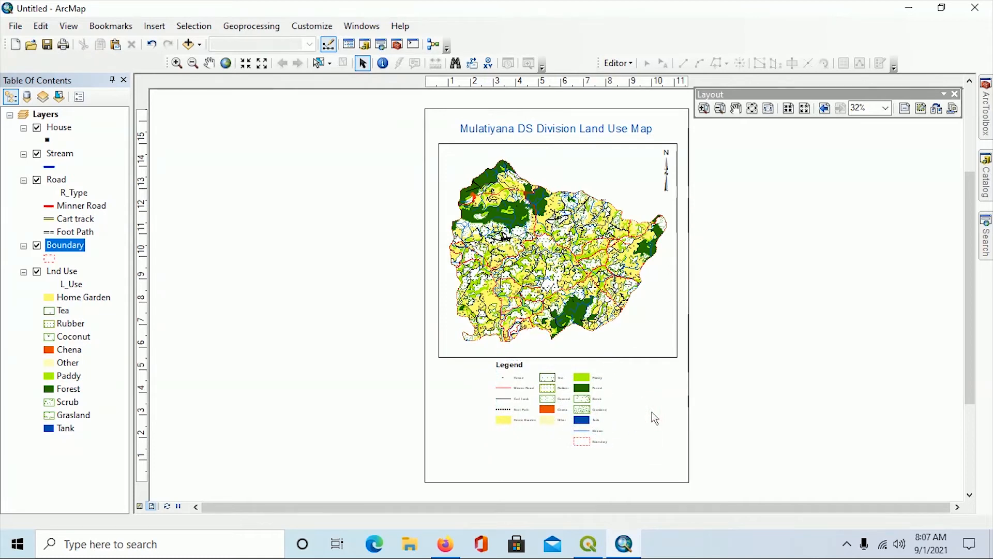
{"action": "left_click", "coordinate": [562, 427]}
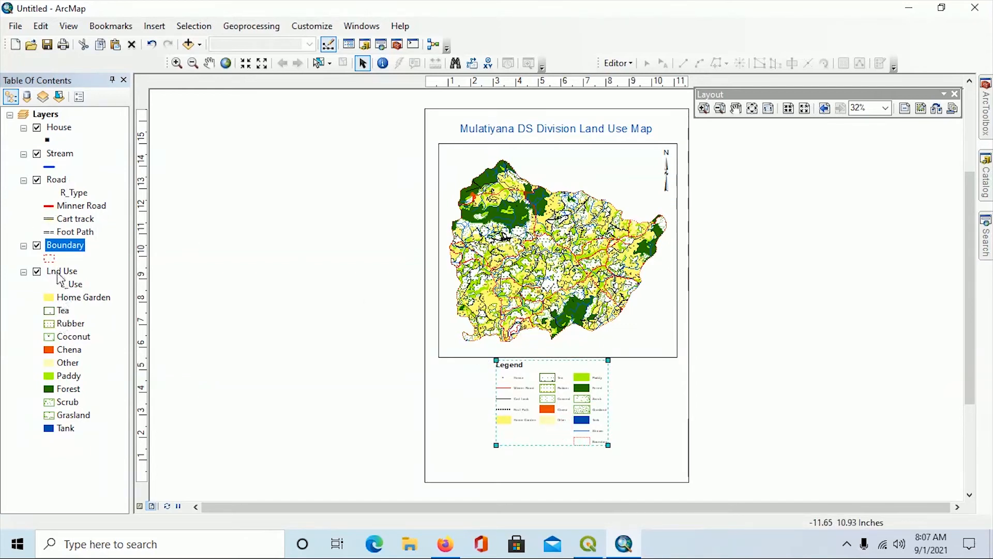
- Rename the Lnd Use layer to "Land Use"
{"action": "left_click", "coordinate": [59, 272]}
{"action": "left_click", "coordinate": [58, 271]}
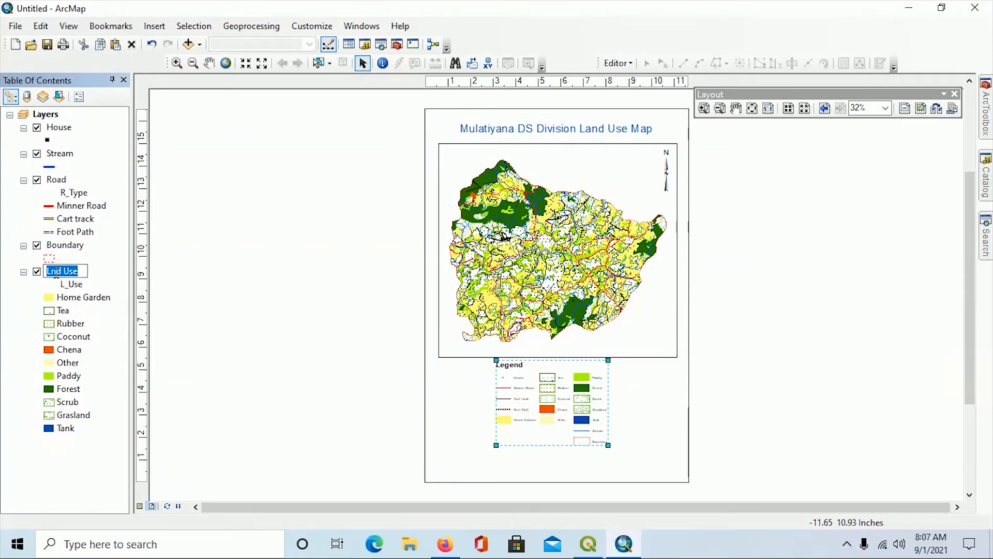
{"action": "left_click", "coordinate": [53, 272]}
{"action": "type", "text": "a"}
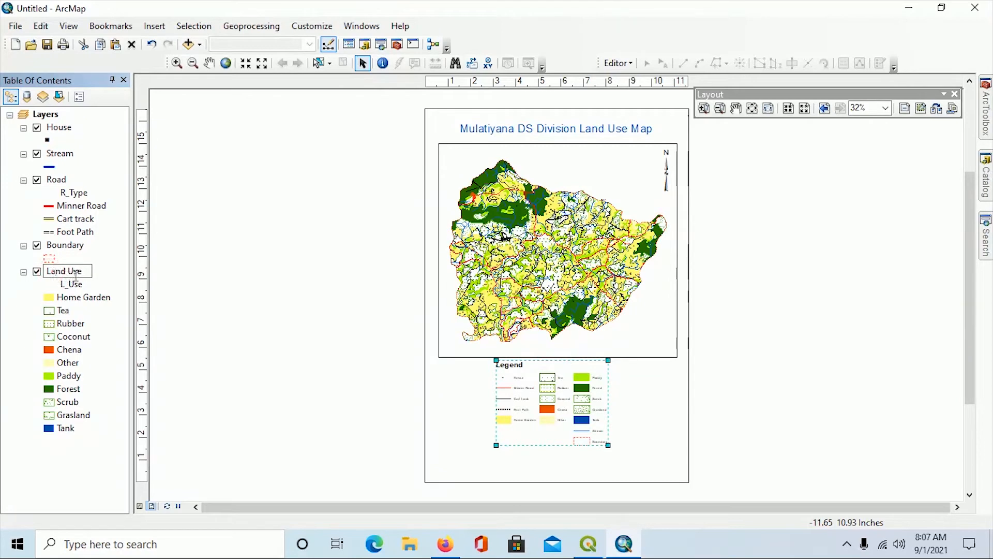
{"action": "key", "text": "Return"}
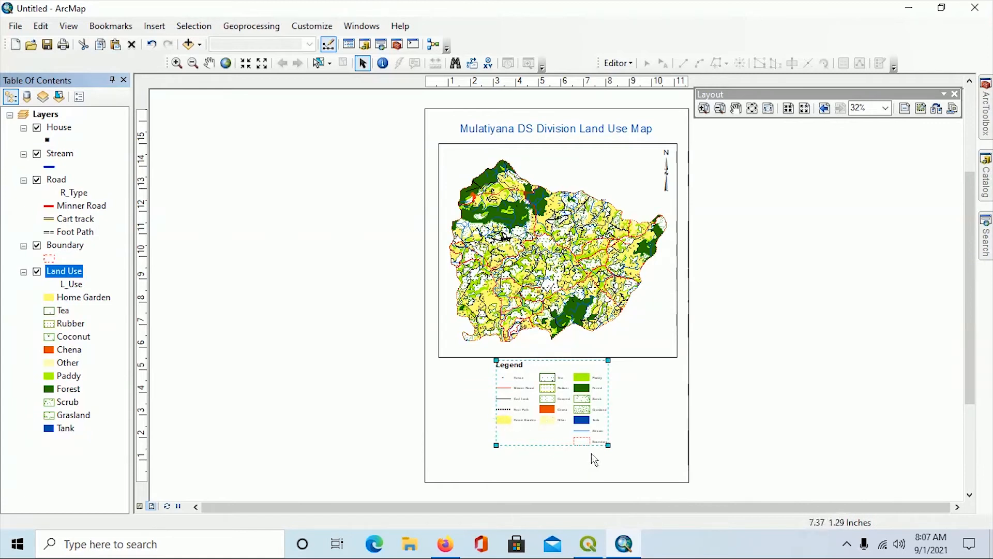
- Insert an Alternating Scale Bar 1 and move it into the blank area just below the legend's left part
{"action": "left_click", "coordinate": [150, 27]}
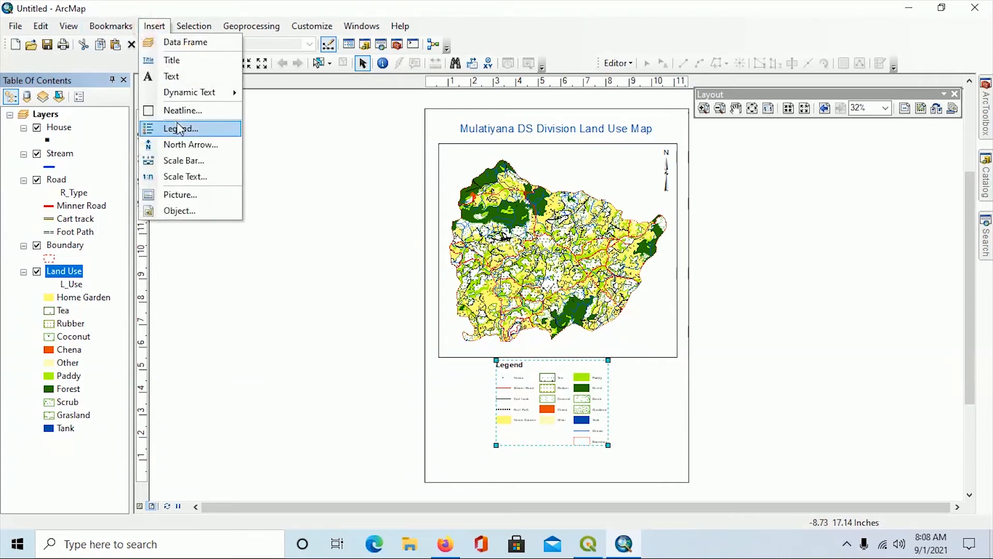
{"action": "left_click", "coordinate": [176, 162]}
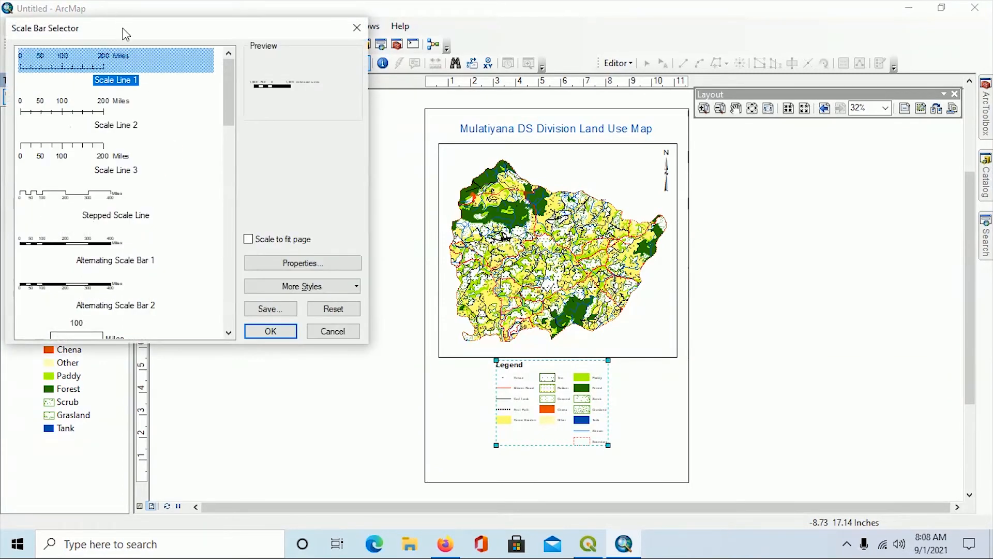
{"action": "left_click_drag", "start_coordinate": [127, 34], "coordinate": [199, 63]}
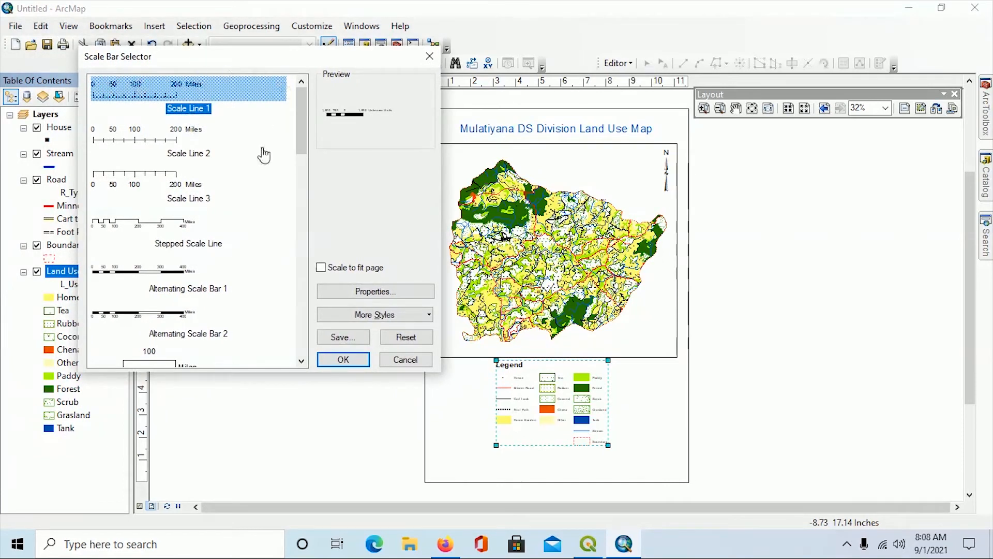
{"action": "left_click", "coordinate": [160, 279]}
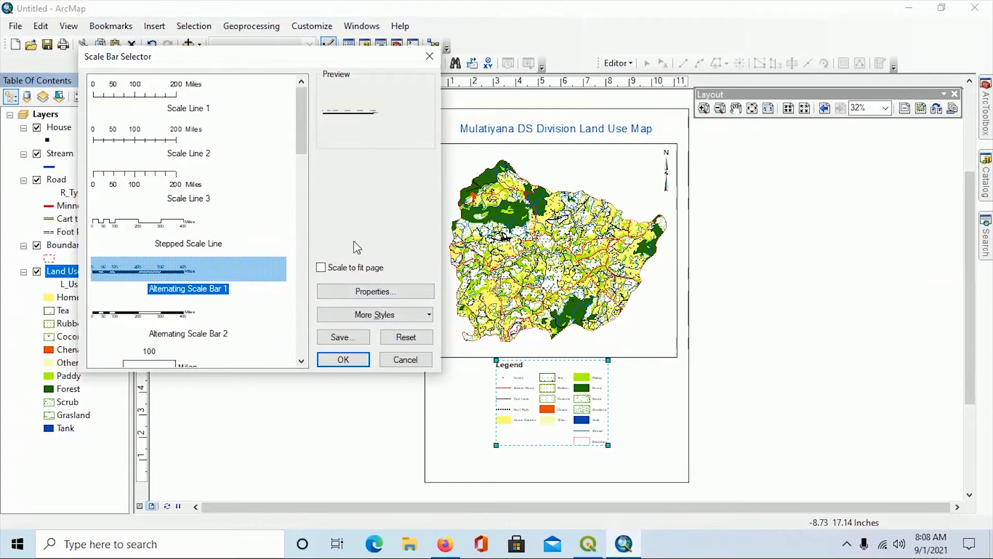
{"action": "left_click", "coordinate": [343, 359]}
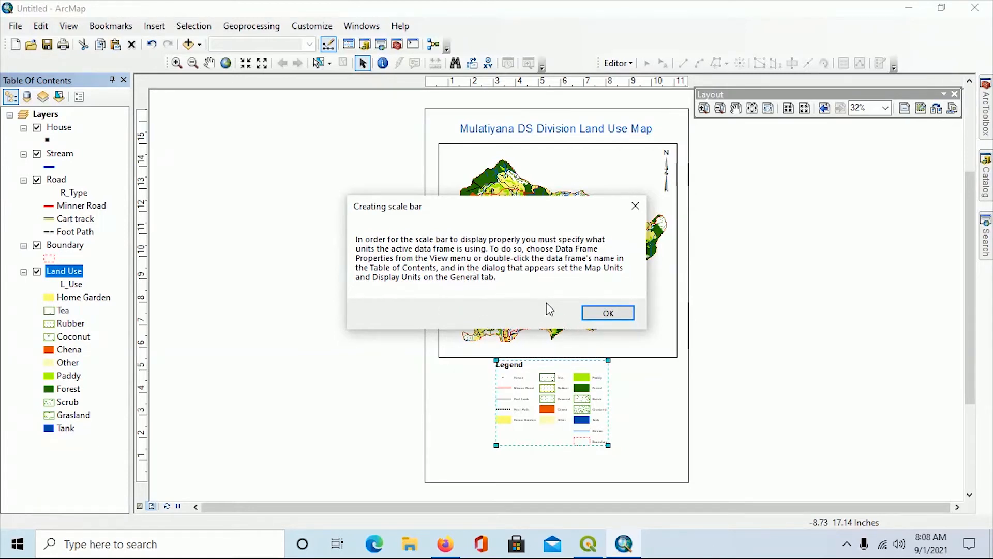
{"action": "left_click", "coordinate": [608, 314]}
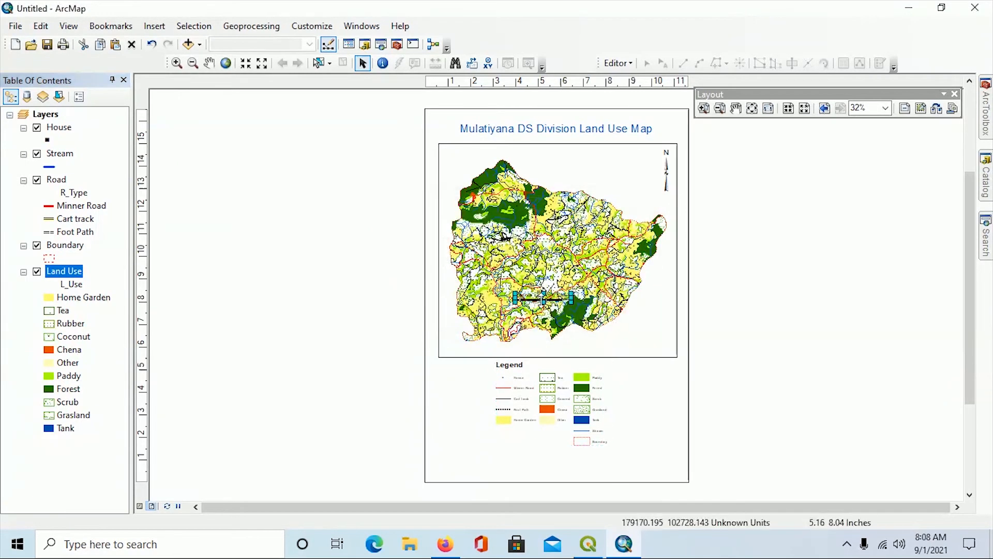
{"action": "left_click_drag", "start_coordinate": [544, 297], "coordinate": [500, 445]}
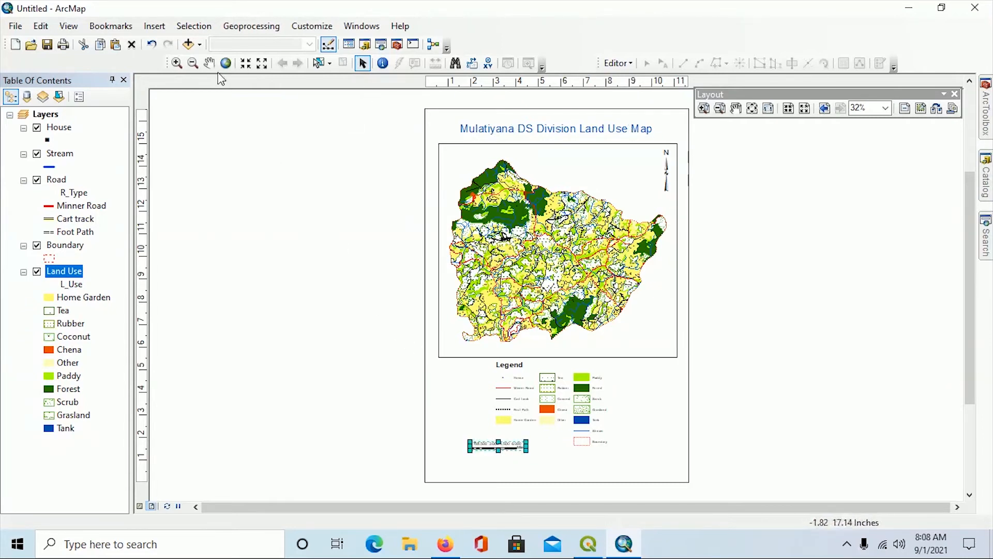
- Search the coordinate systems for 5234 and assign Kandawala Sri Lanka Grid to the Layers data frame
{"action": "left_click", "coordinate": [702, 107]}
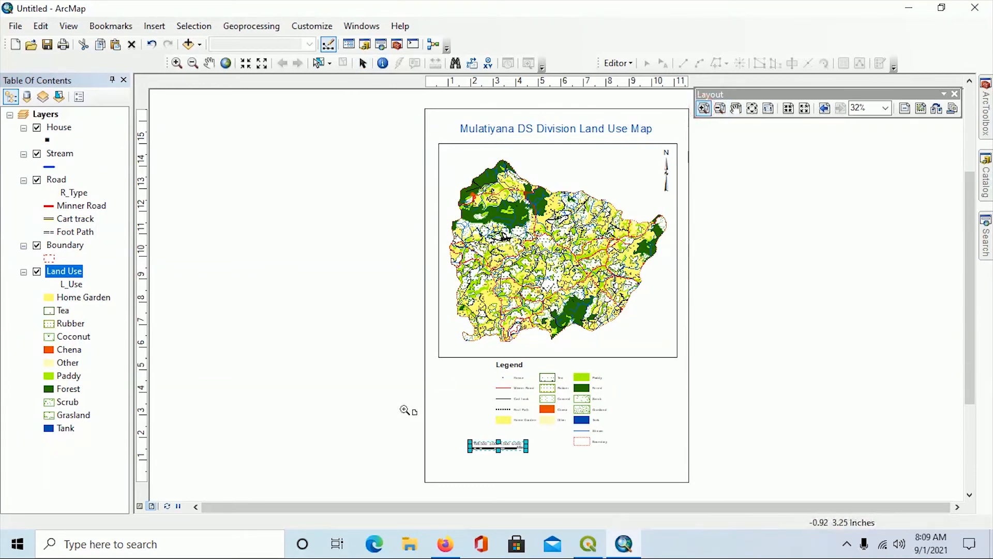
{"action": "left_click_drag", "start_coordinate": [406, 408], "coordinate": [573, 482]}
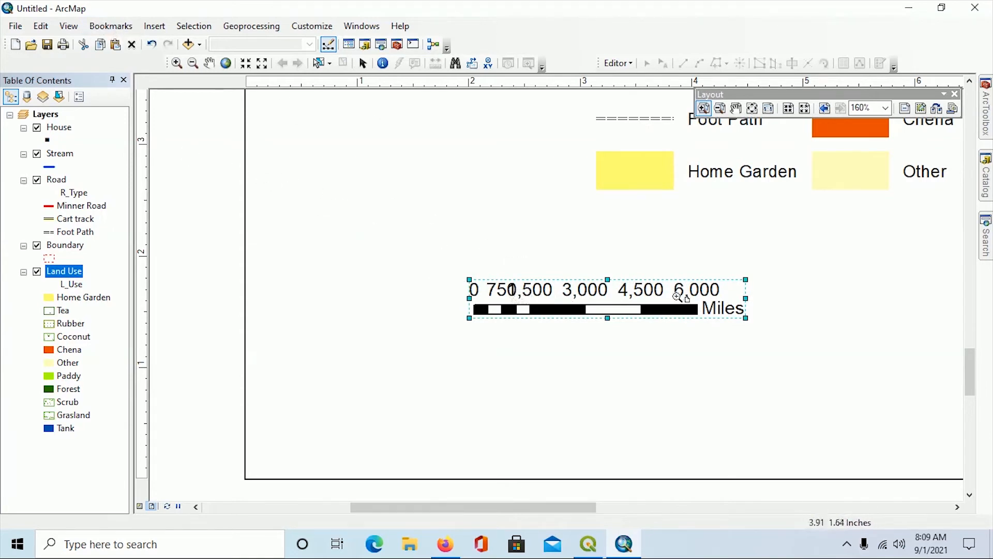
{"action": "left_click", "coordinate": [49, 116]}
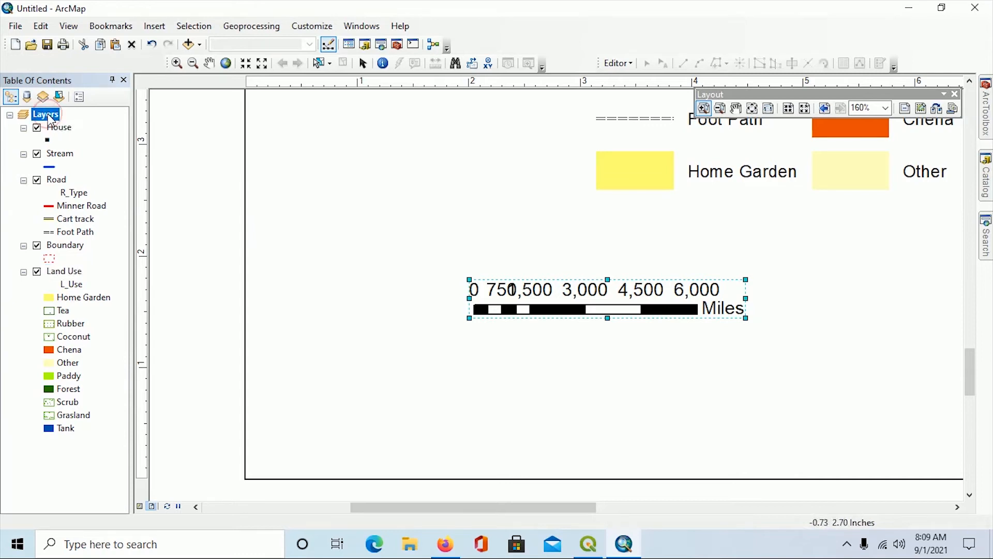
{"action": "right_click", "coordinate": [50, 118]}
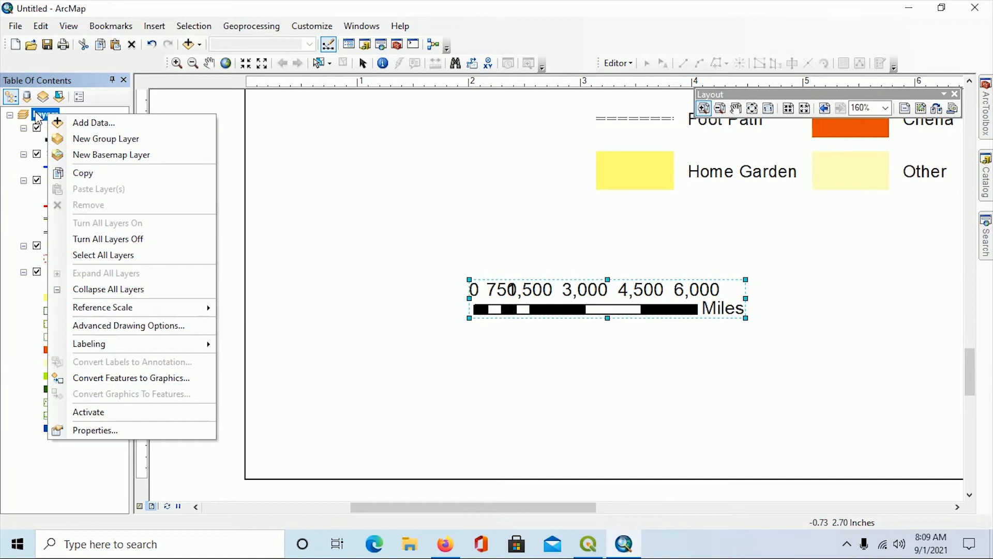
{"action": "left_click", "coordinate": [39, 117]}
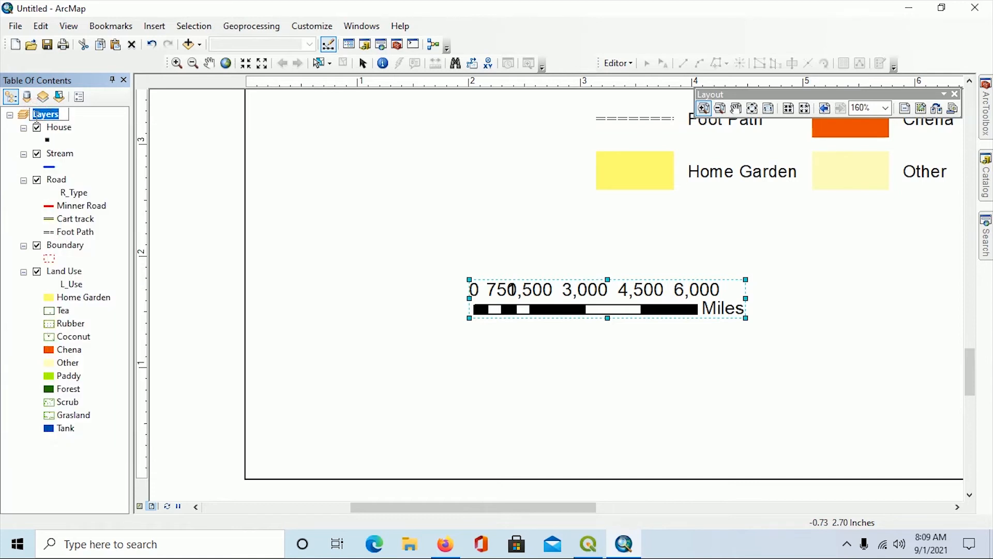
{"action": "left_click", "coordinate": [26, 115]}
{"action": "right_click", "coordinate": [45, 119]}
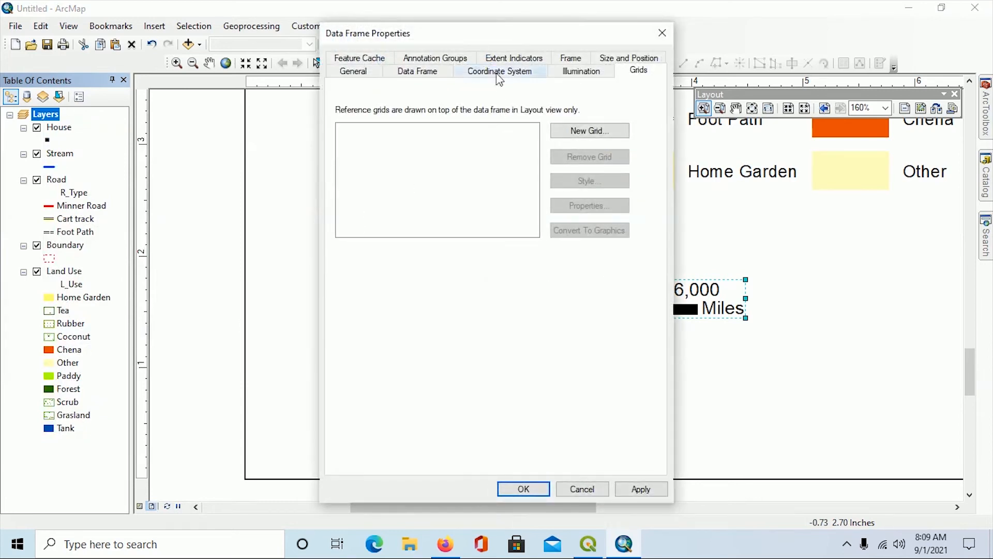
{"action": "left_click", "coordinate": [497, 74]}
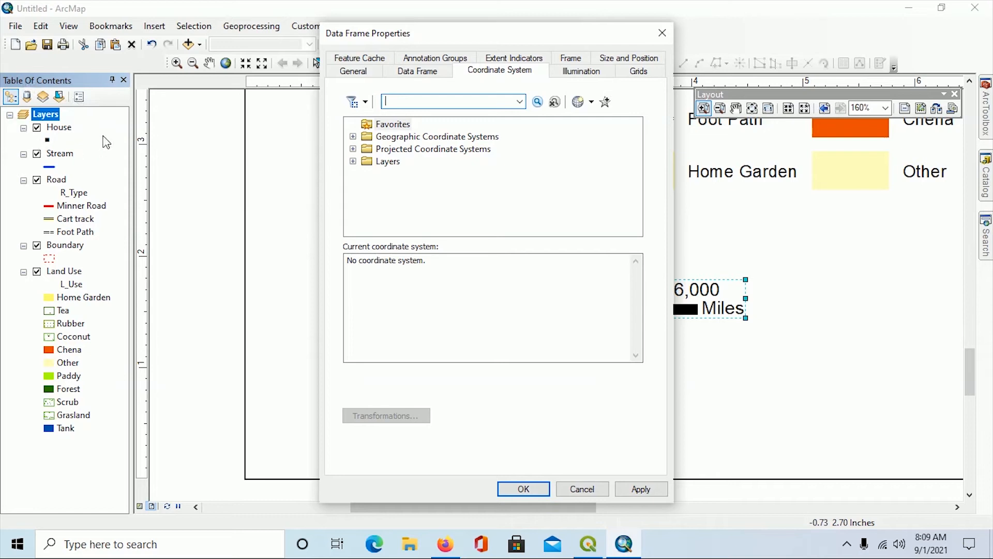
{"action": "left_click", "coordinate": [390, 102]}
{"action": "left_click", "coordinate": [537, 102]}
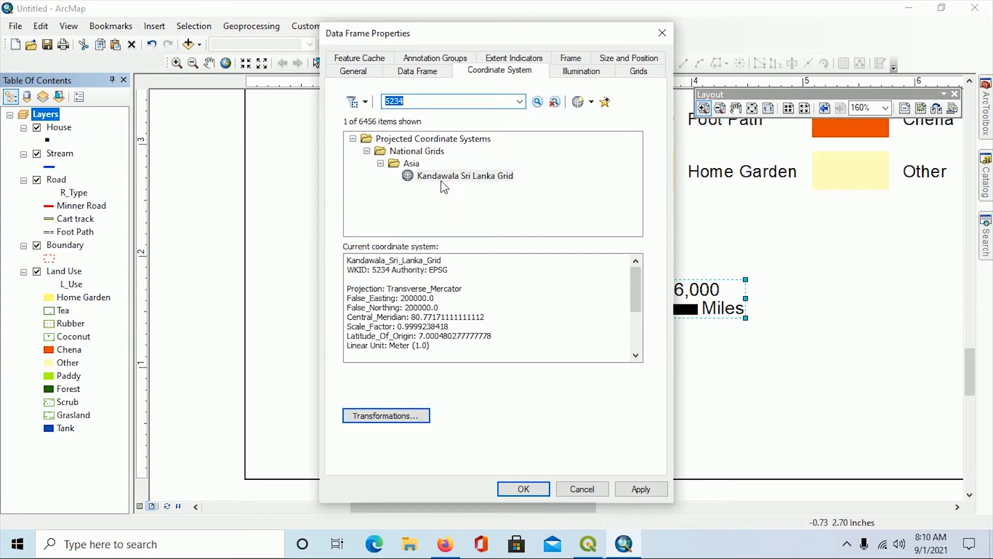
{"action": "left_click", "coordinate": [426, 179]}
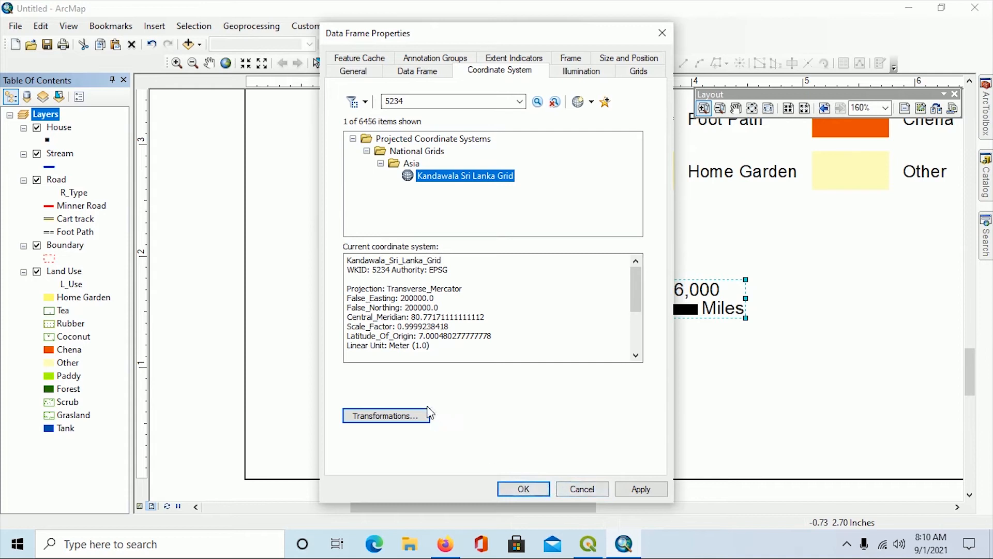
{"action": "left_click", "coordinate": [519, 486]}
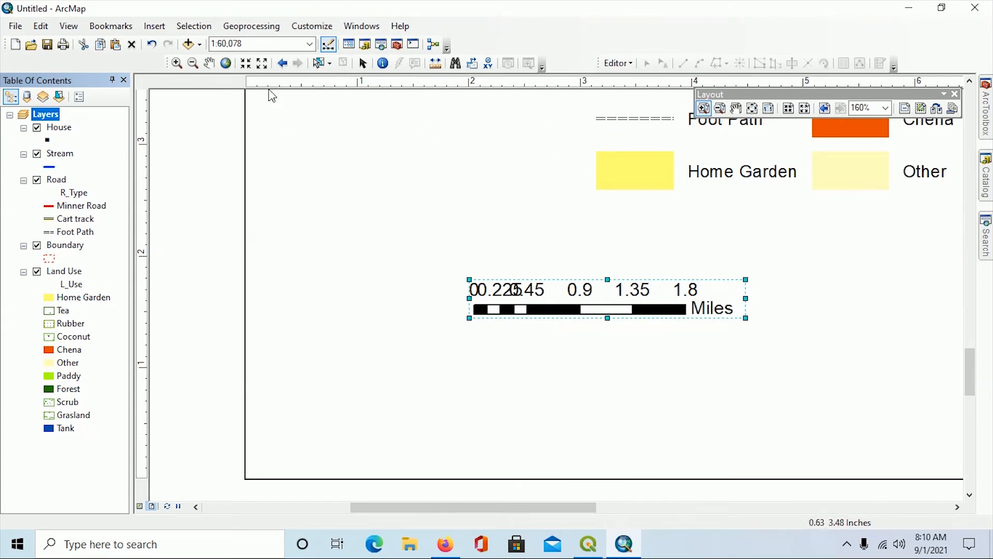
- Set the scale bar's division units to Kilometers
{"action": "left_click", "coordinate": [362, 63]}
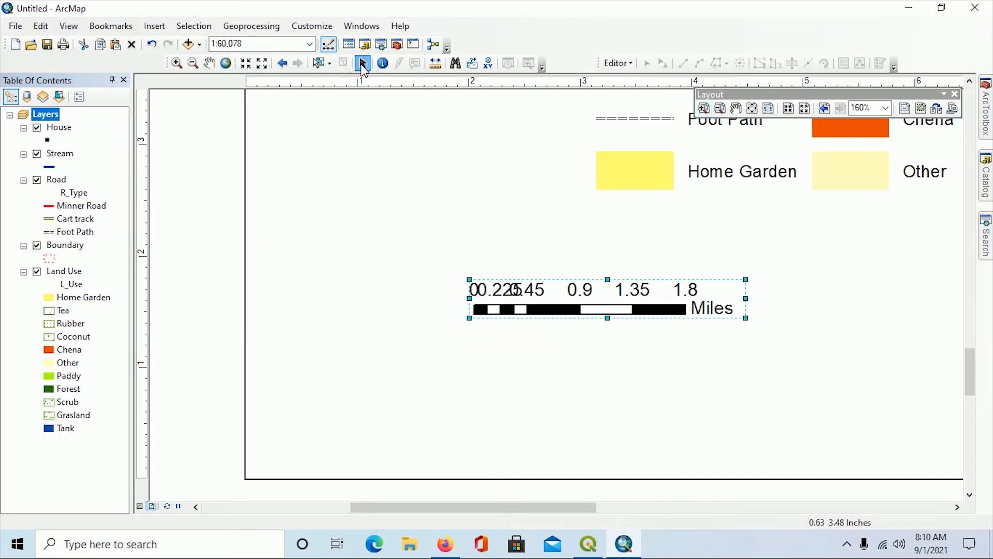
{"action": "right_click", "coordinate": [523, 309]}
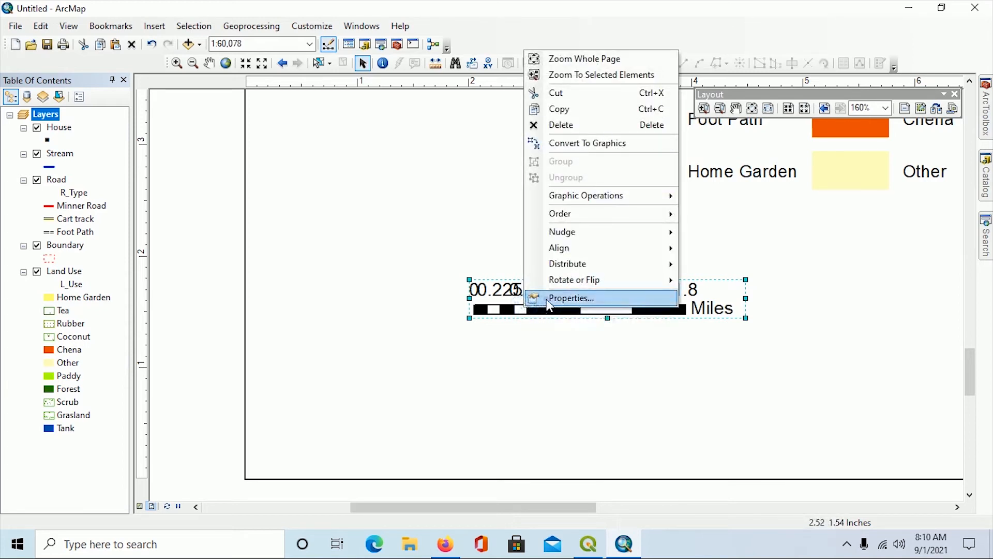
{"action": "left_click", "coordinate": [546, 299]}
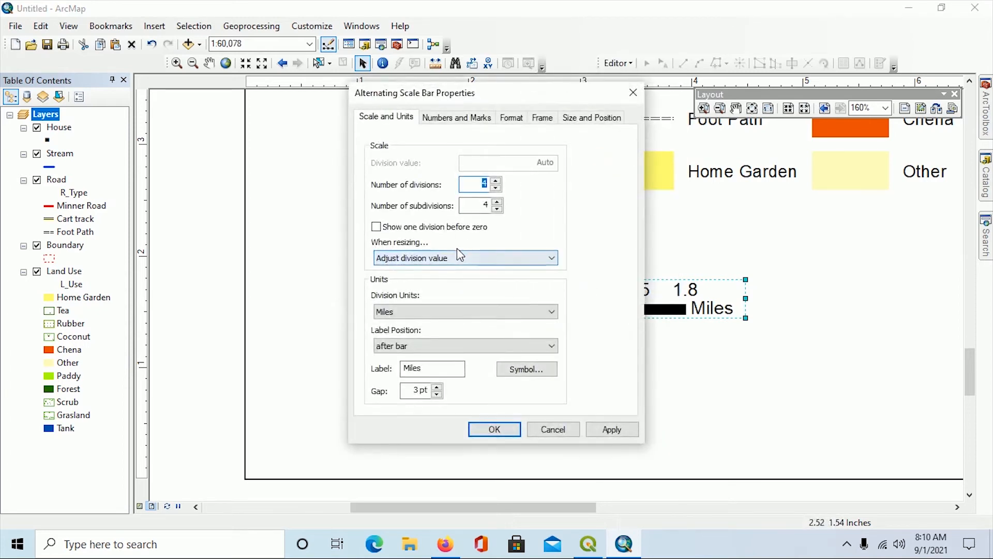
{"action": "left_click", "coordinate": [544, 313]}
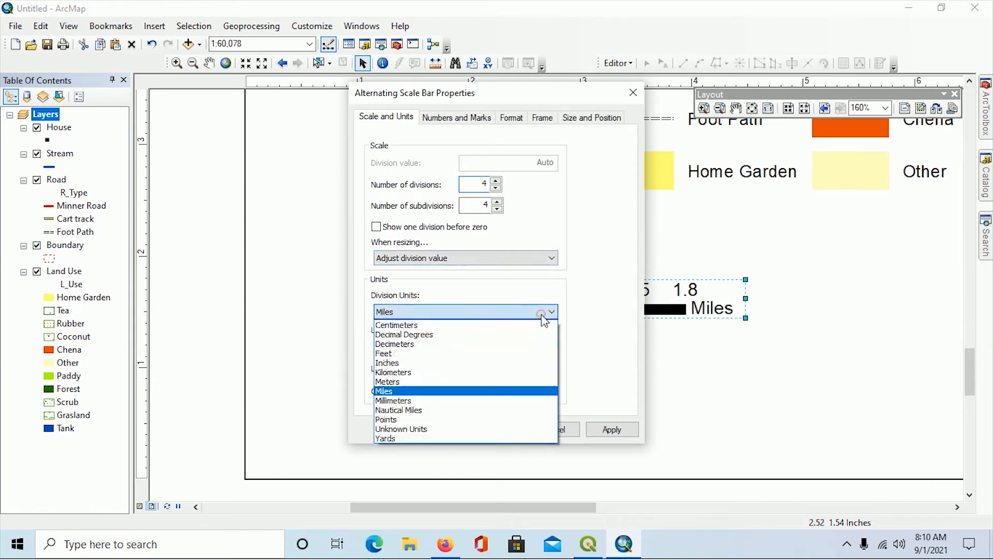
{"action": "left_click", "coordinate": [492, 373]}
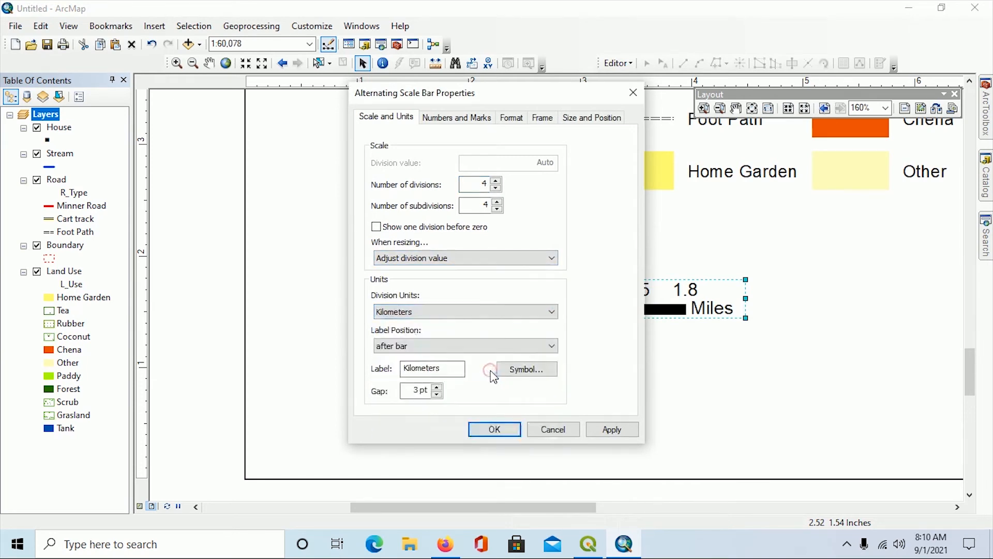
{"action": "left_click", "coordinate": [496, 428]}
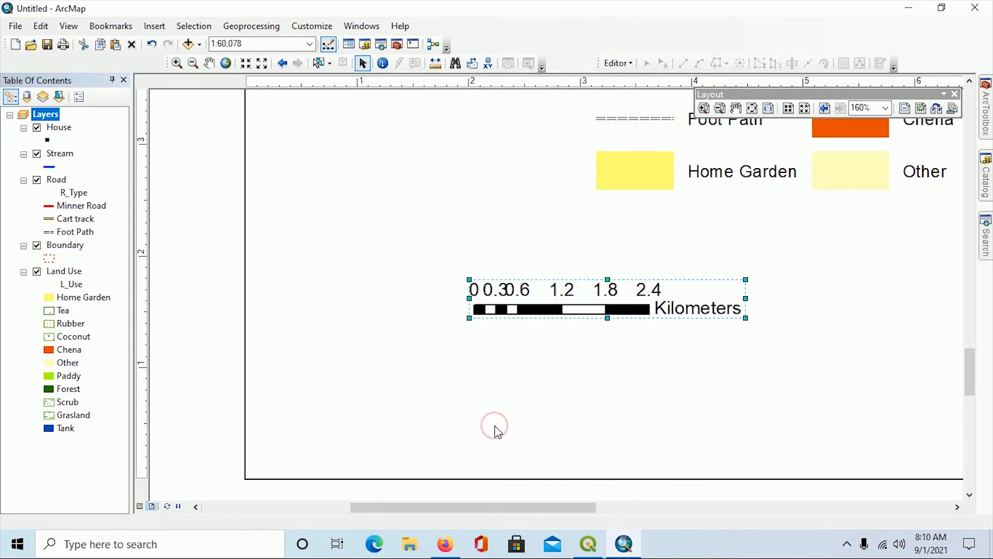
- Lengthen the scale bar at both ends, from near the page's left border to just short of the Boundary legend patch
{"action": "left_click_drag", "start_coordinate": [469, 299], "coordinate": [328, 300]}
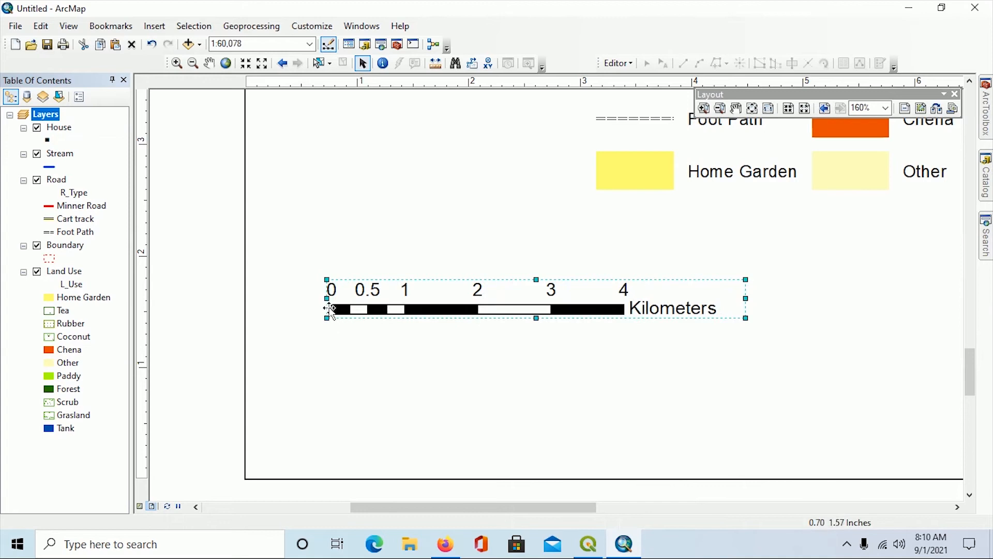
{"action": "left_click_drag", "start_coordinate": [325, 299], "coordinate": [300, 298]}
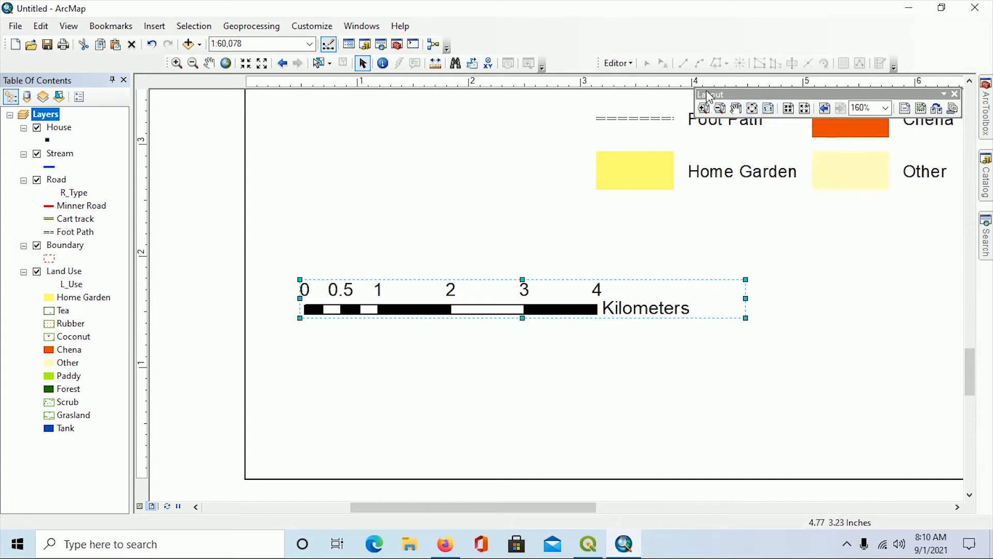
{"action": "left_click", "coordinate": [753, 109]}
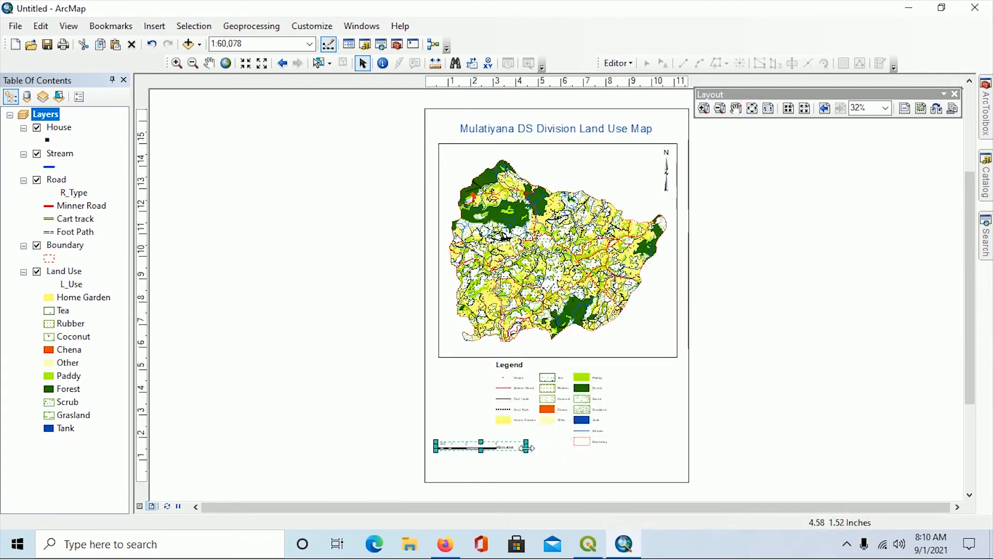
{"action": "left_click_drag", "start_coordinate": [526, 447], "coordinate": [562, 449]}
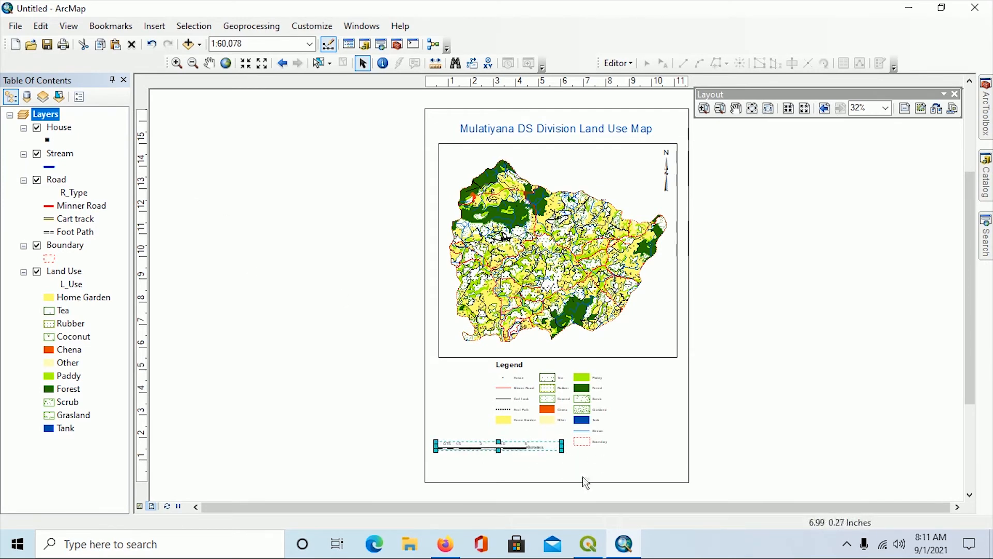
- Insert a Centimeters = Kilometers scale text, place it above the scale bar beside the legend, and enlarge it
{"action": "left_click", "coordinate": [154, 27]}
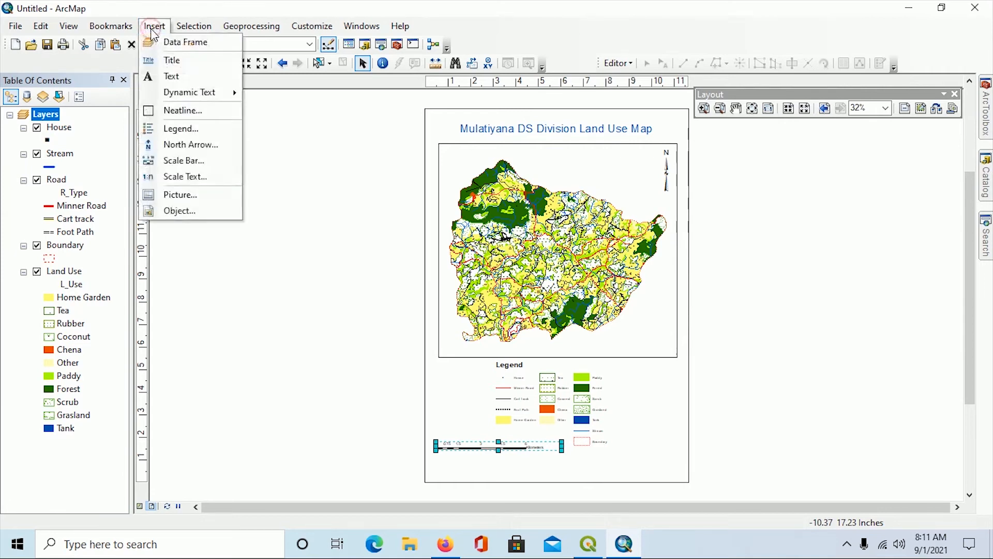
{"action": "left_click", "coordinate": [177, 178]}
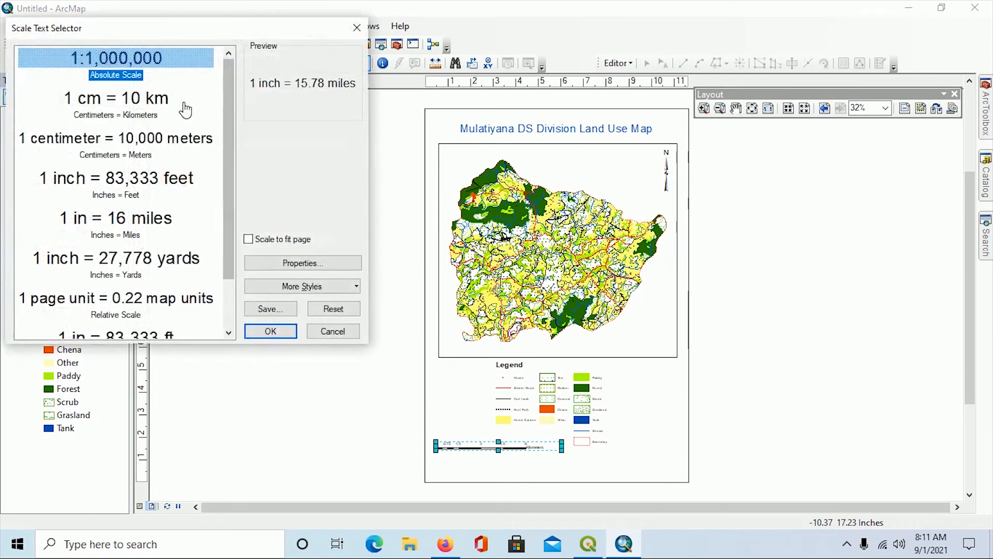
{"action": "left_click", "coordinate": [120, 107]}
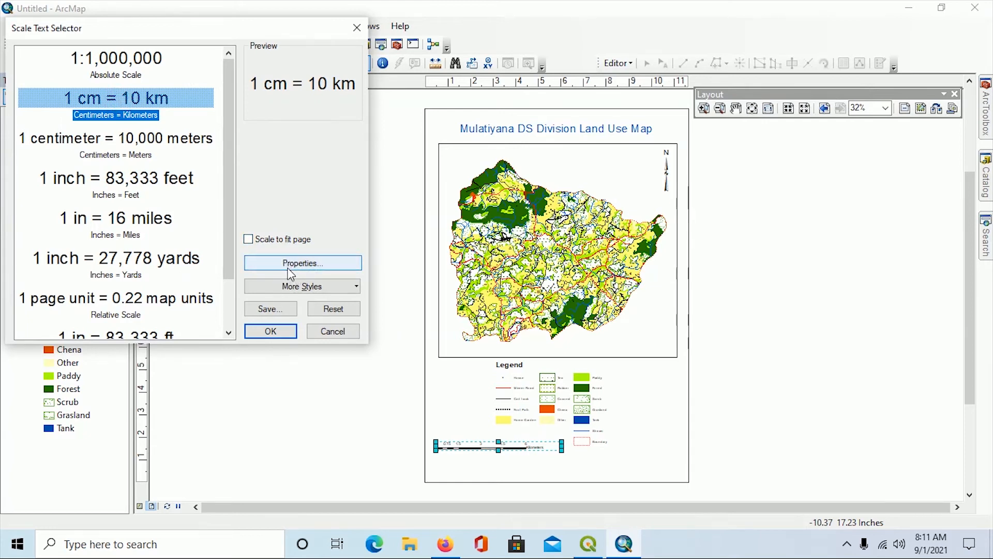
{"action": "left_click", "coordinate": [275, 331]}
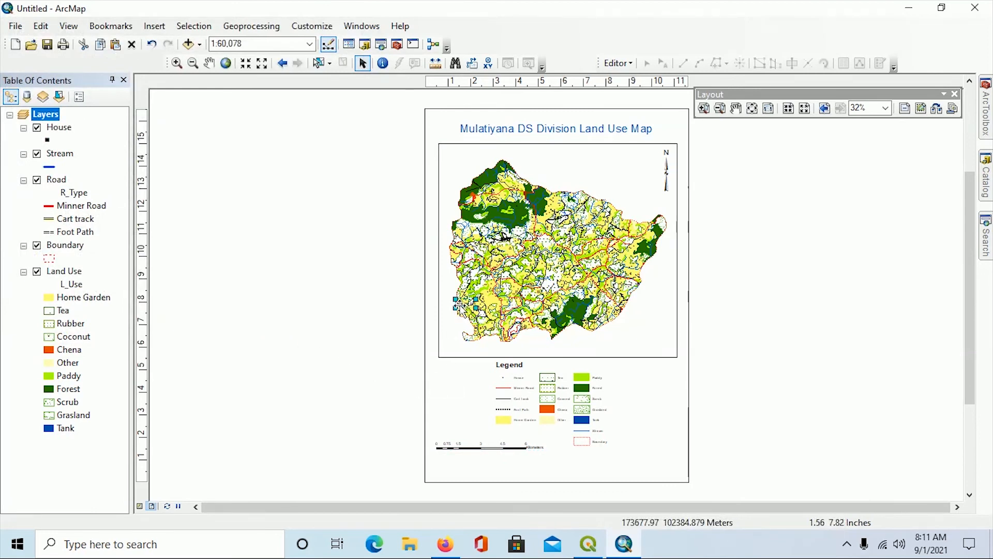
{"action": "left_click_drag", "start_coordinate": [459, 304], "coordinate": [449, 416]}
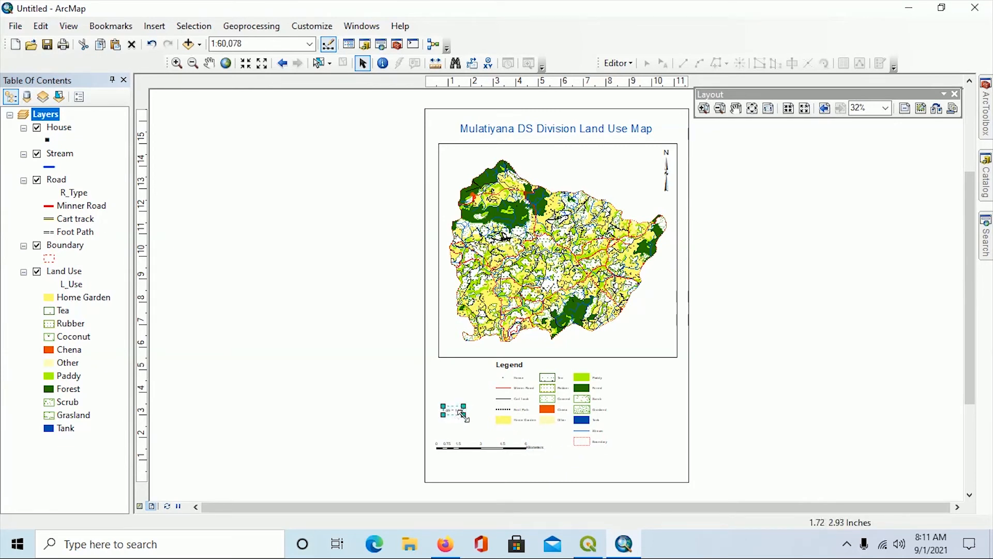
{"action": "left_click_drag", "start_coordinate": [464, 416], "coordinate": [493, 430]}
{"action": "left_click", "coordinate": [443, 387]}
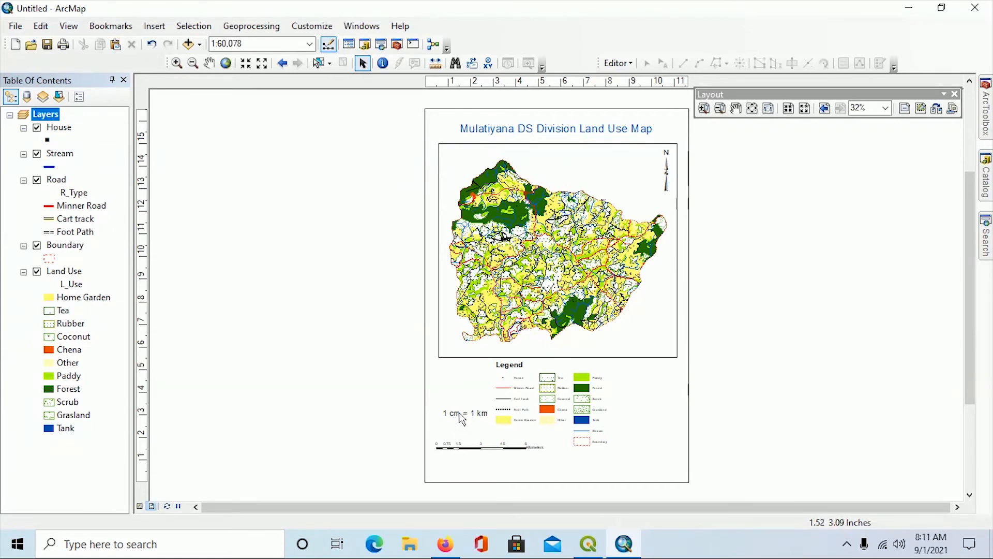
- Change the scale text to the Absolute style and enlarge it beside the legend
{"action": "left_click", "coordinate": [459, 412]}
{"action": "double_click", "coordinate": [455, 412]}
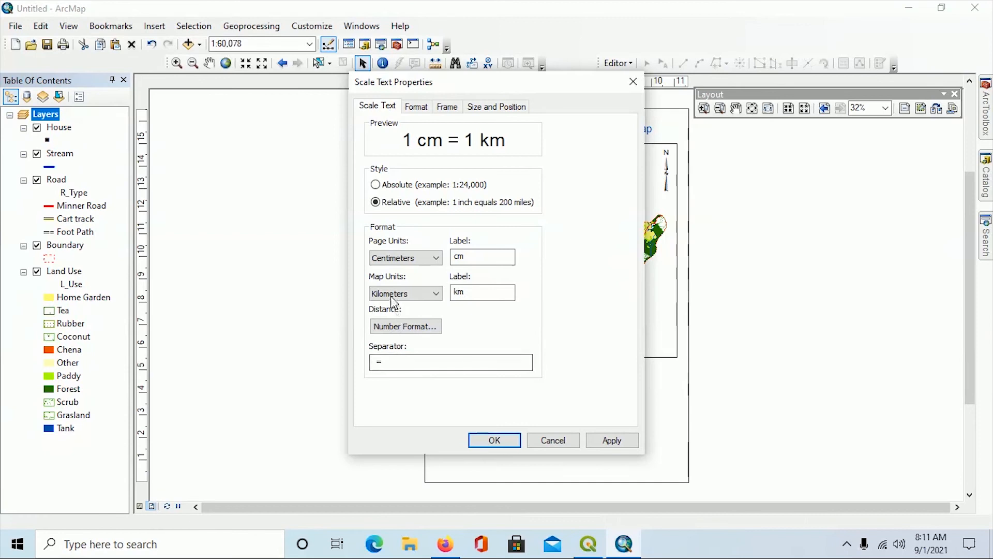
{"action": "left_click", "coordinate": [376, 186]}
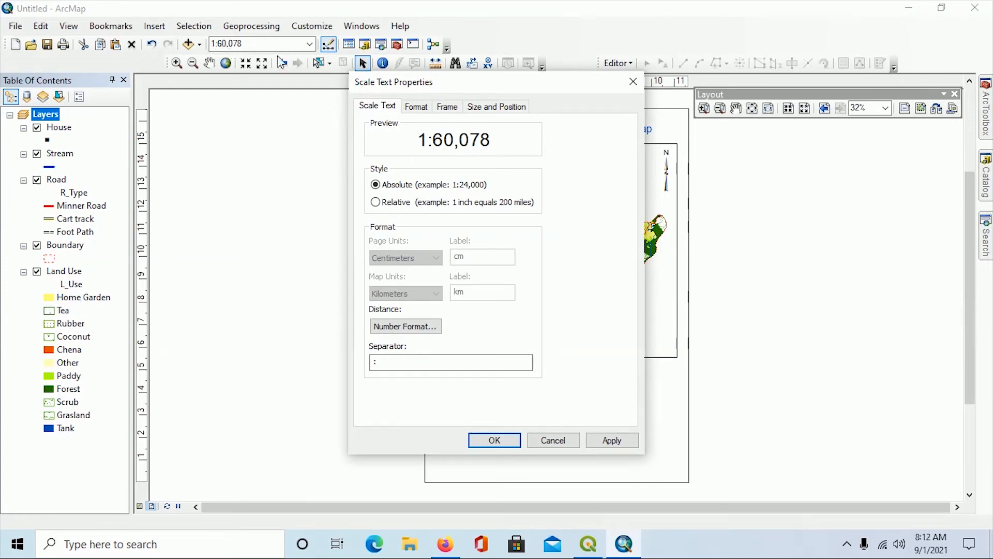
{"action": "left_click", "coordinate": [611, 441]}
{"action": "left_click", "coordinate": [609, 440]}
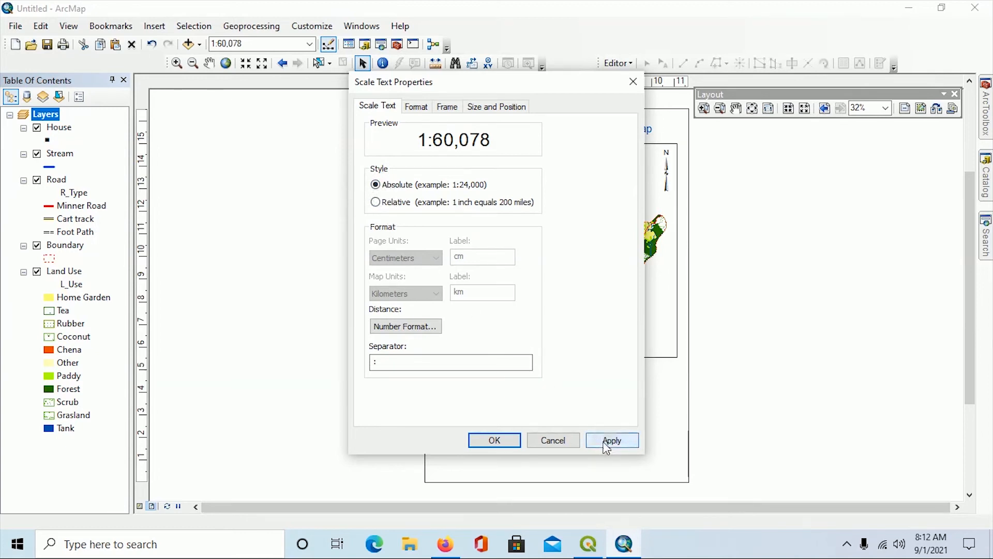
{"action": "left_click", "coordinate": [494, 440]}
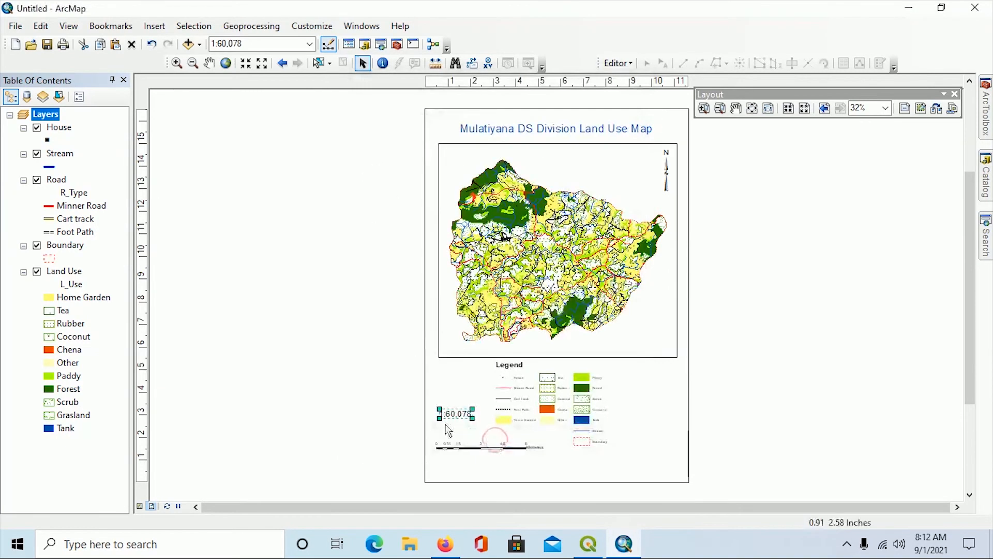
{"action": "left_click_drag", "start_coordinate": [472, 418], "coordinate": [488, 423]}
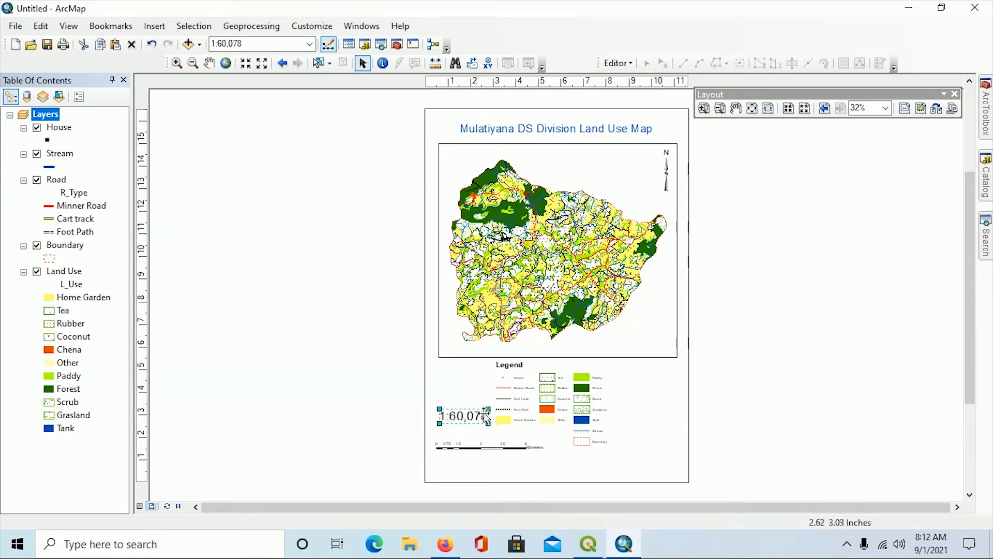
- Set the map scale of the data frame to 1:60,000
{"action": "left_click", "coordinate": [247, 42]}
{"action": "left_click", "coordinate": [246, 41]}
{"action": "left_click_drag", "start_coordinate": [248, 41], "coordinate": [235, 44]}
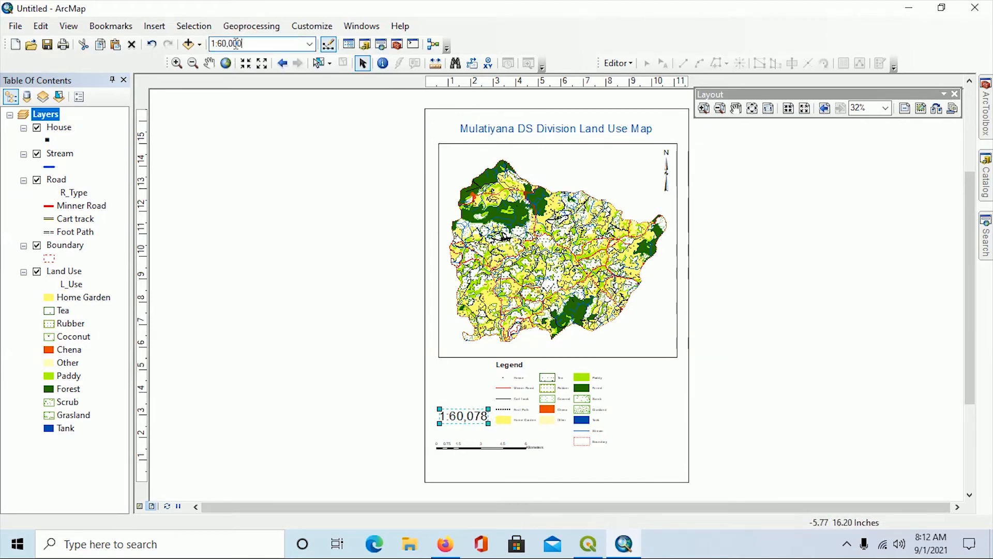
{"action": "type", "text": "00"}
{"action": "key", "text": "Return"}
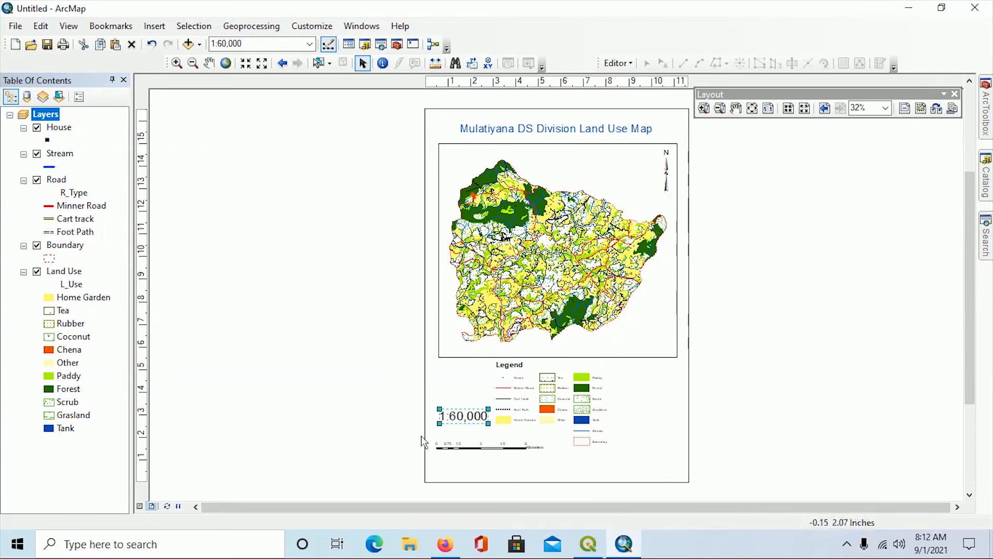
- Move the scale text down to sit just above the scale bar, lined up with the bar's start
{"action": "left_click", "coordinate": [390, 418]}
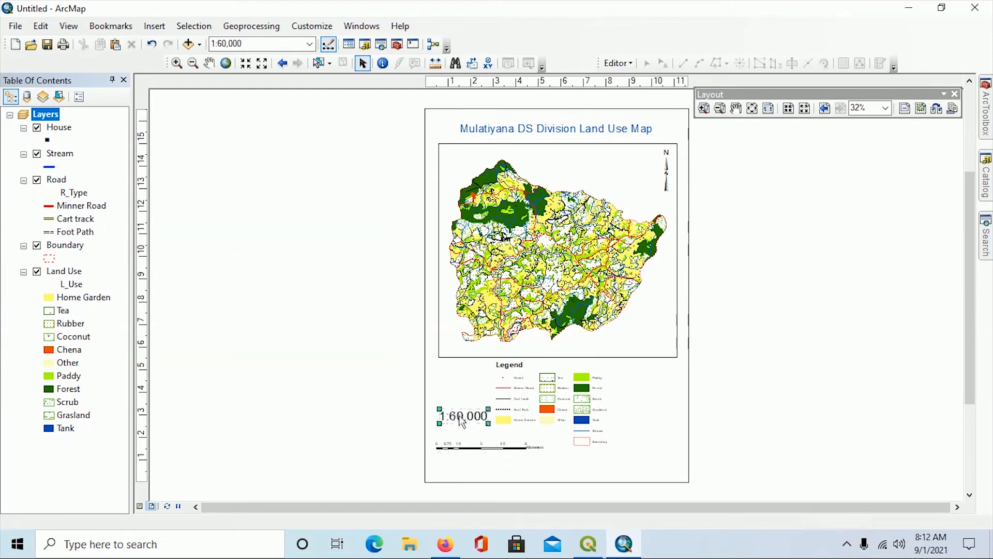
{"action": "left_click_drag", "start_coordinate": [462, 422], "coordinate": [455, 431]}
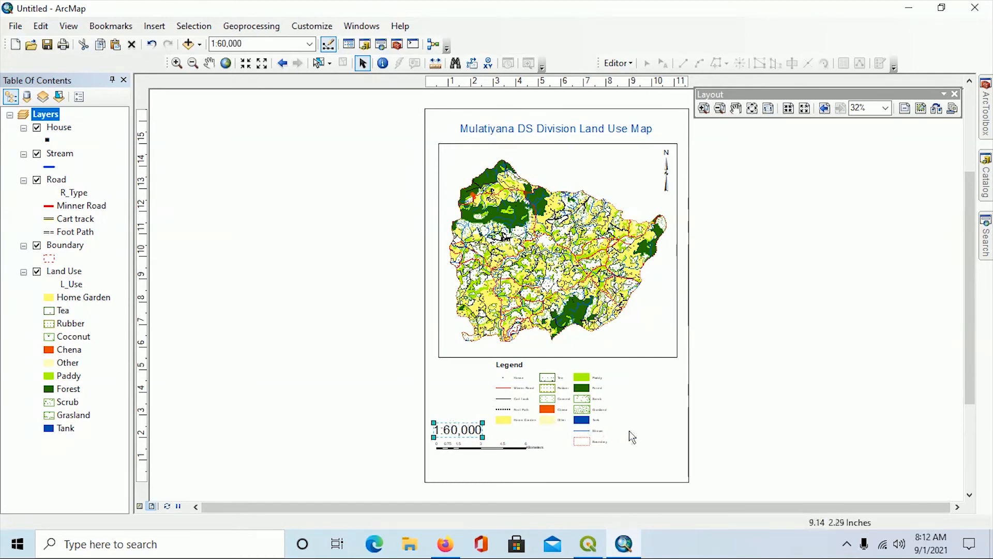
{"action": "left_click_drag", "start_coordinate": [452, 422], "coordinate": [453, 422]}
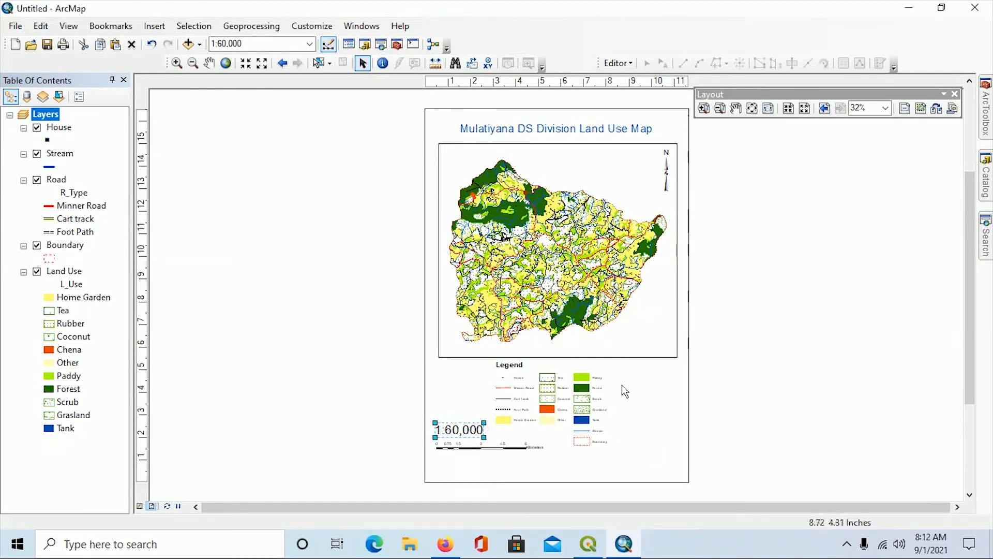
- Start a new Measured Grid in the map data frame's properties, keeping the name Measured Grid
{"action": "left_click", "coordinate": [584, 329]}
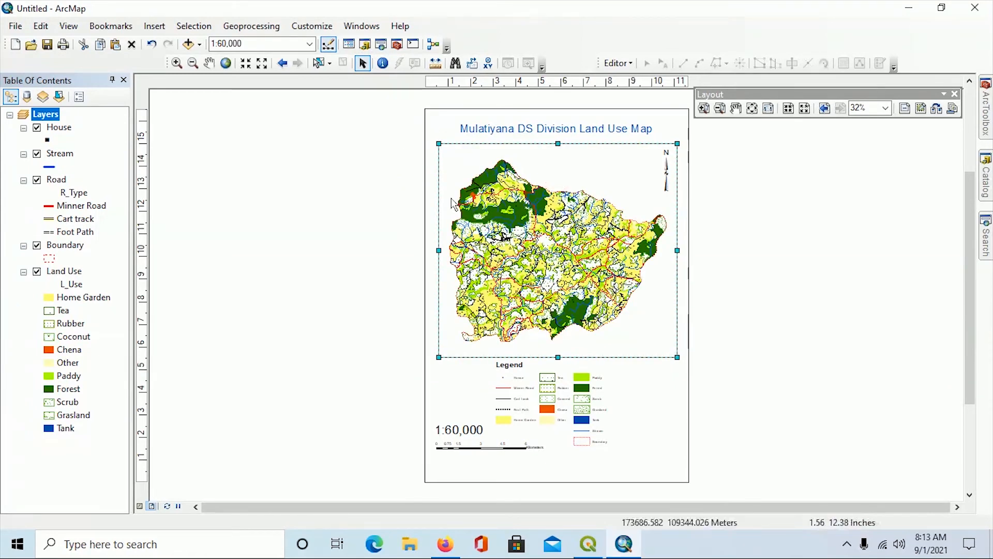
{"action": "right_click", "coordinate": [565, 172]}
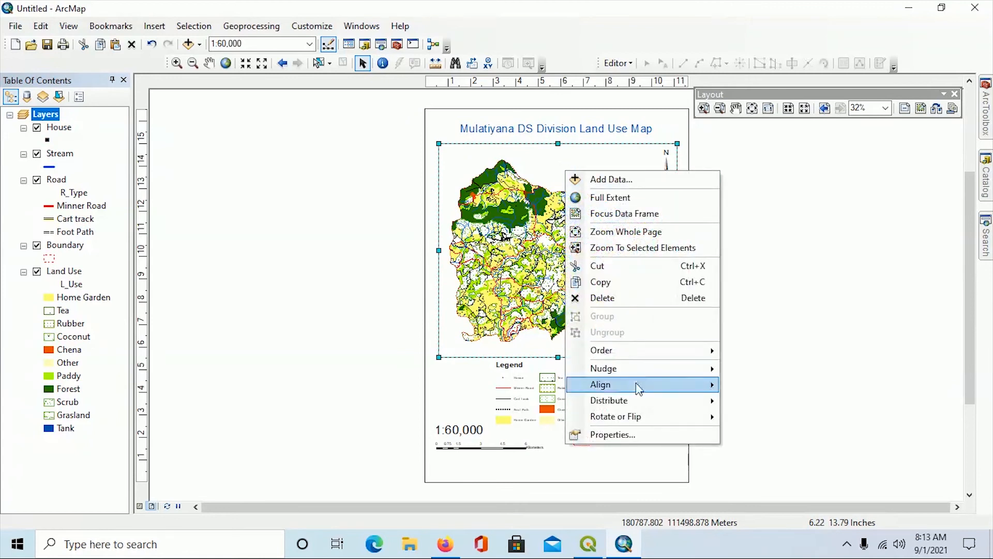
{"action": "left_click", "coordinate": [629, 436]}
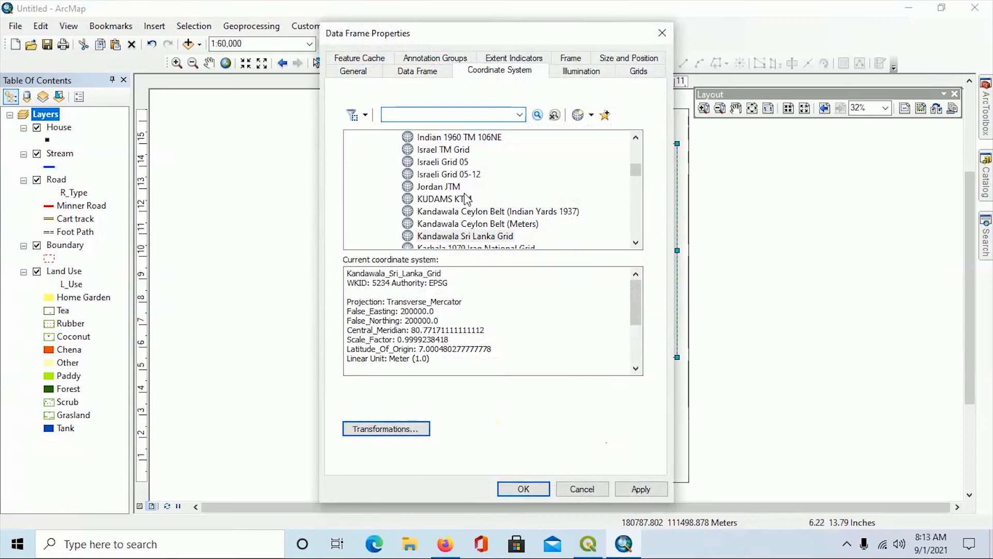
{"action": "left_click", "coordinate": [630, 77]}
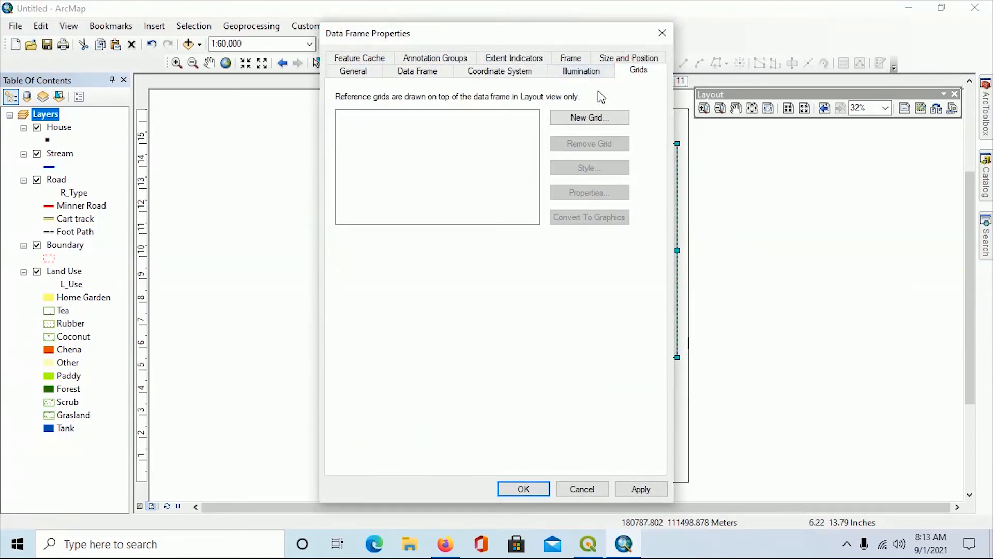
{"action": "left_click", "coordinate": [575, 120]}
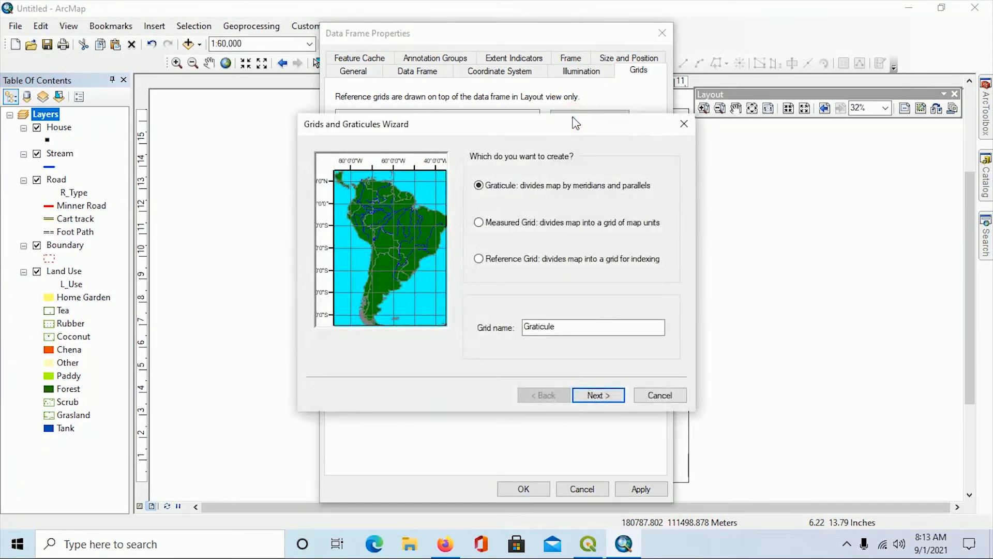
{"action": "left_click", "coordinate": [478, 223]}
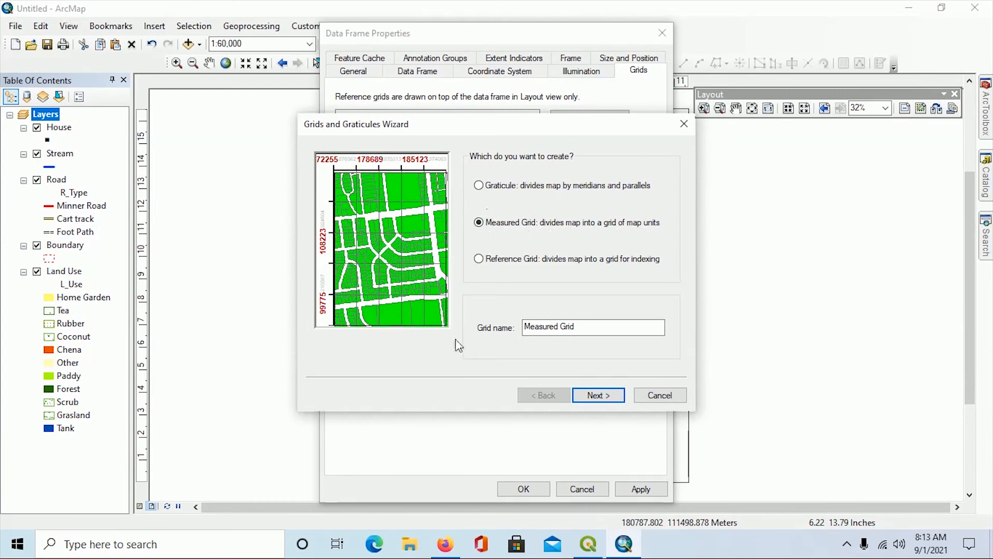
{"action": "left_click", "coordinate": [606, 397]}
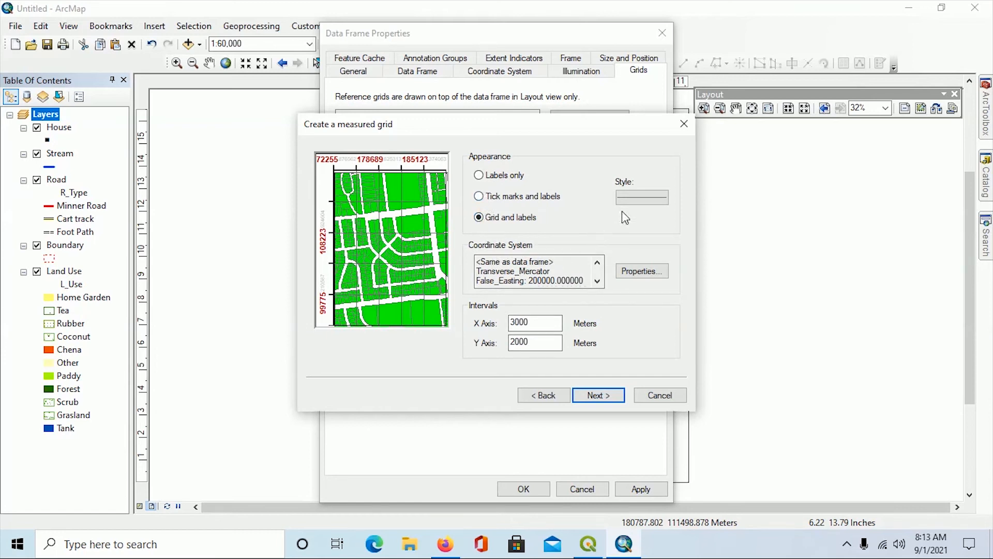
- Set the measured grid's line color to blue
{"action": "left_click", "coordinate": [634, 205]}
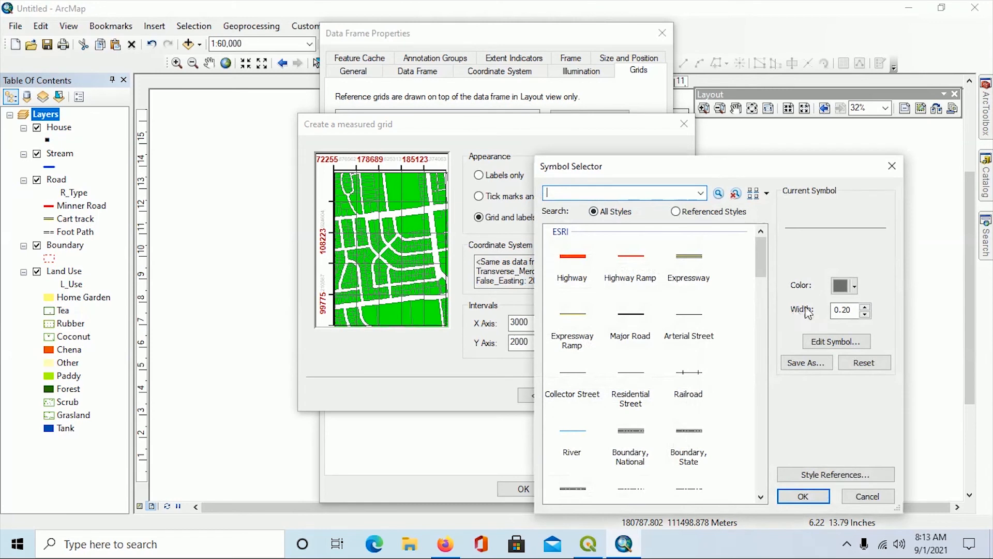
{"action": "left_click", "coordinate": [854, 284]}
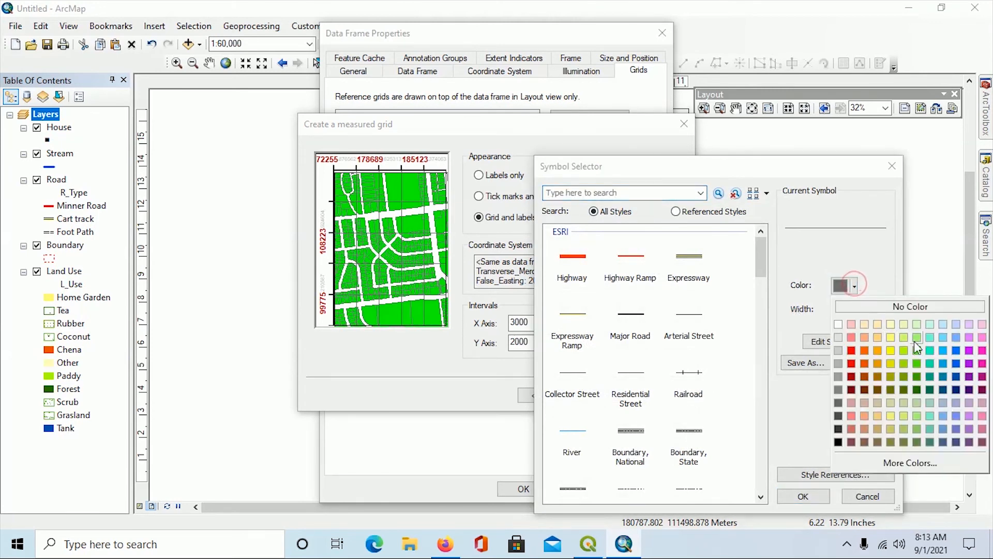
{"action": "left_click", "coordinate": [956, 351]}
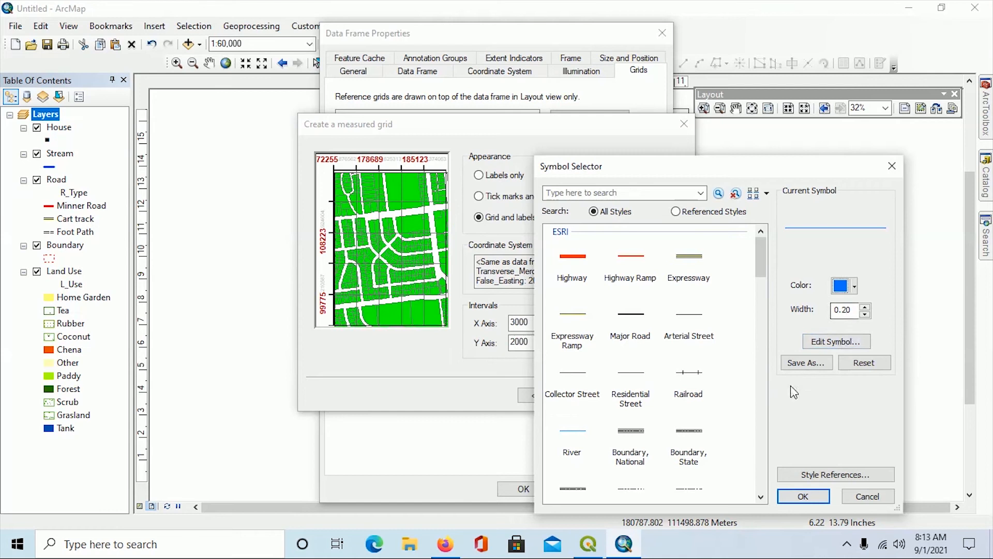
{"action": "left_click", "coordinate": [803, 496]}
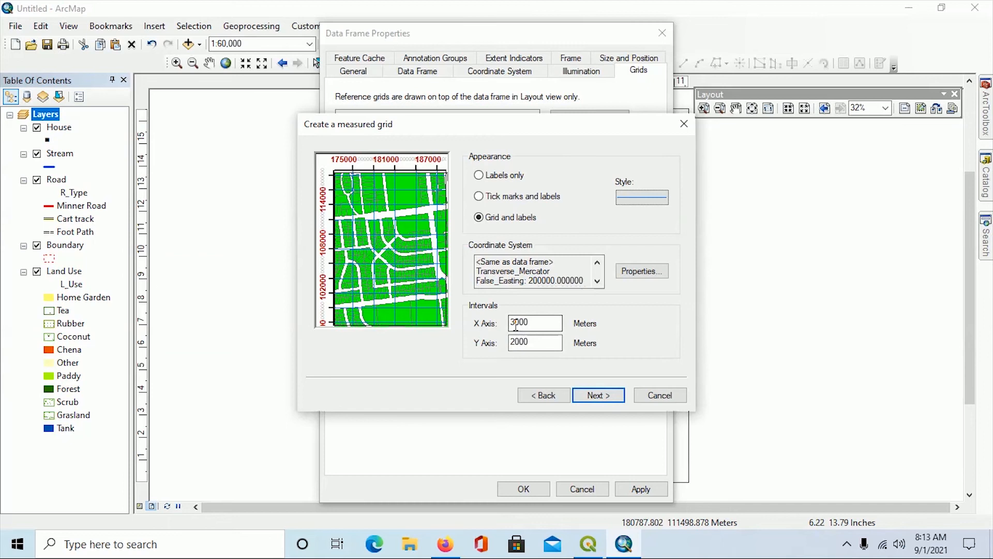
- Set the grid's X and Y axis intervals to 5000 meters and accept the default axes and label settings
{"action": "left_click_drag", "start_coordinate": [515, 323], "coordinate": [512, 323]}
{"action": "left_click_drag", "start_coordinate": [515, 343], "coordinate": [511, 343]}
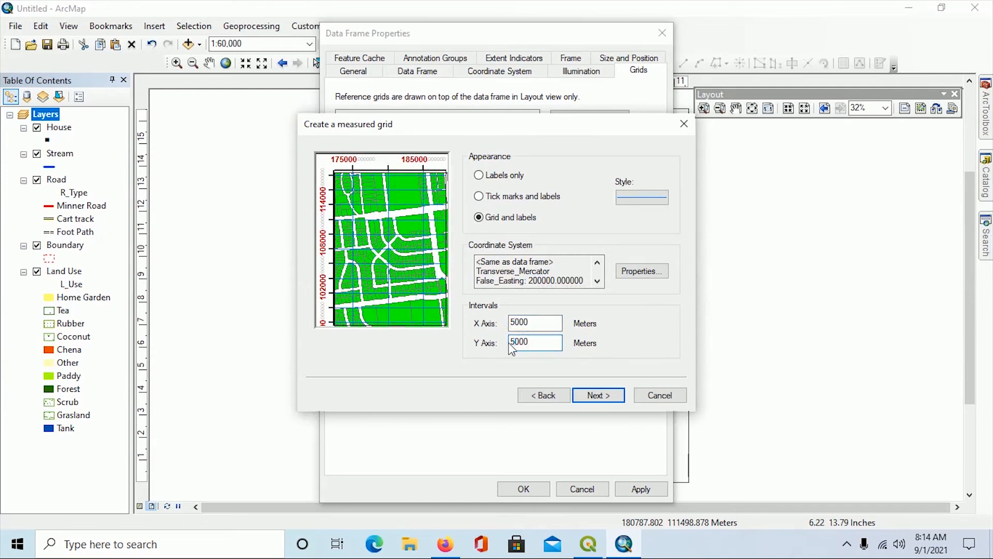
{"action": "left_click", "coordinate": [600, 395]}
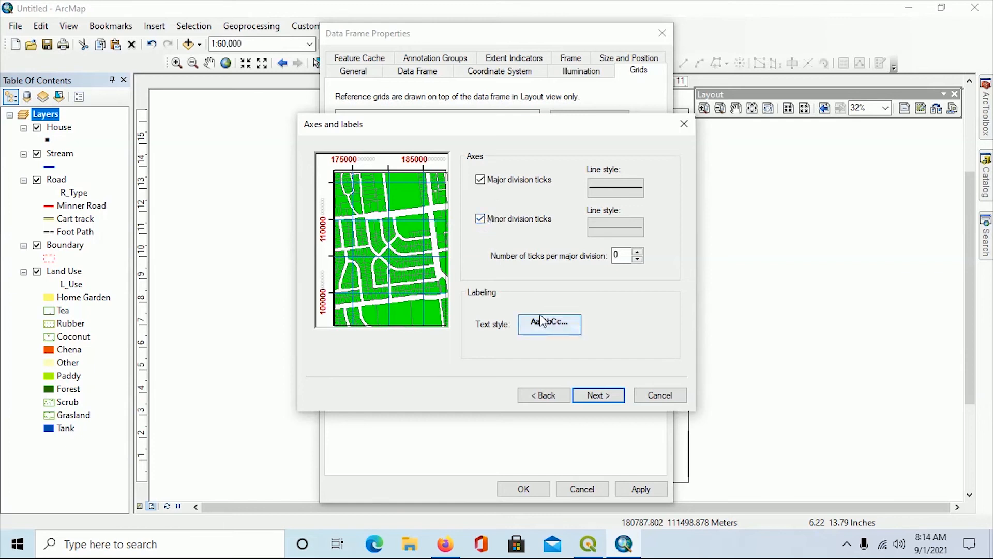
{"action": "left_click", "coordinate": [607, 394]}
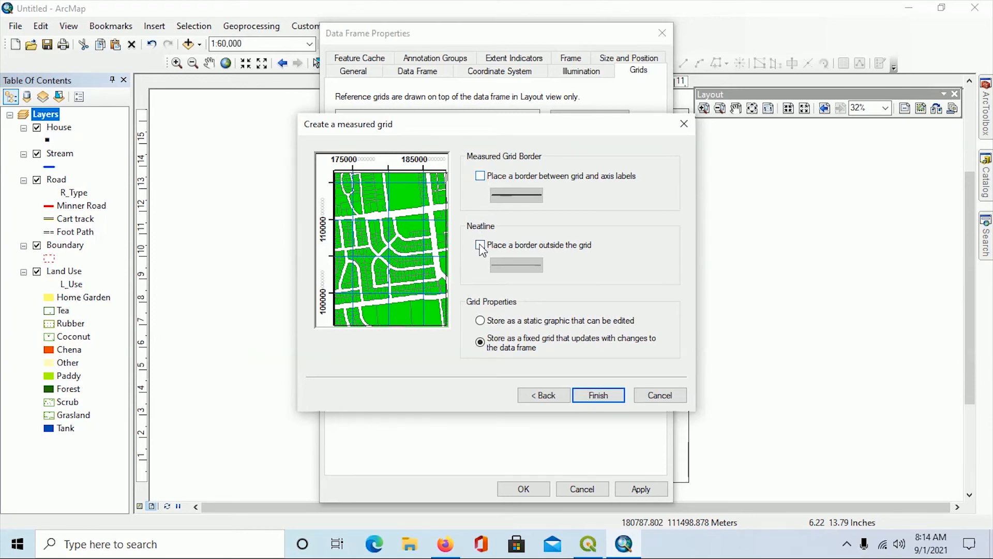
- Place a border between the grid and axis labels, finish the measured grid and apply it to the data frame
{"action": "left_click", "coordinate": [480, 177]}
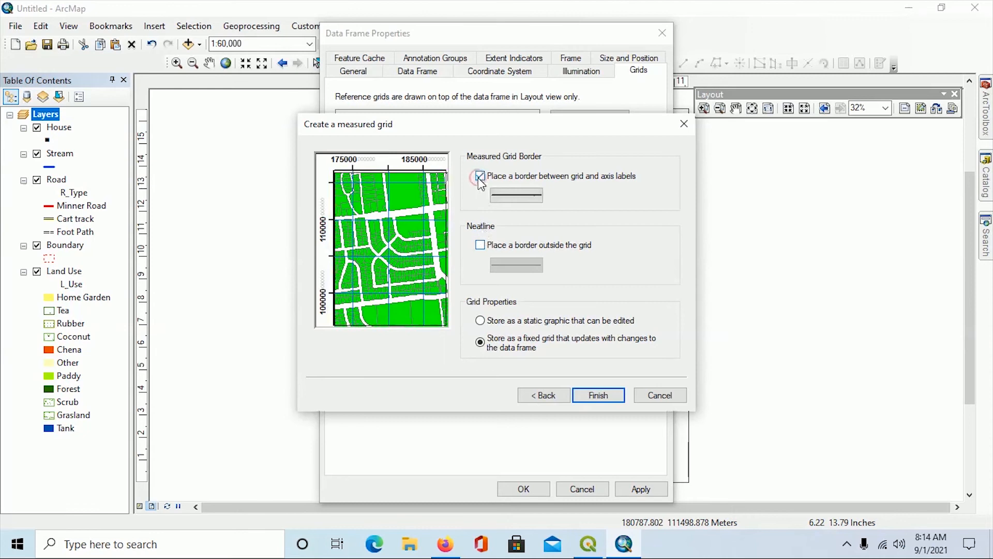
{"action": "left_click", "coordinate": [598, 396]}
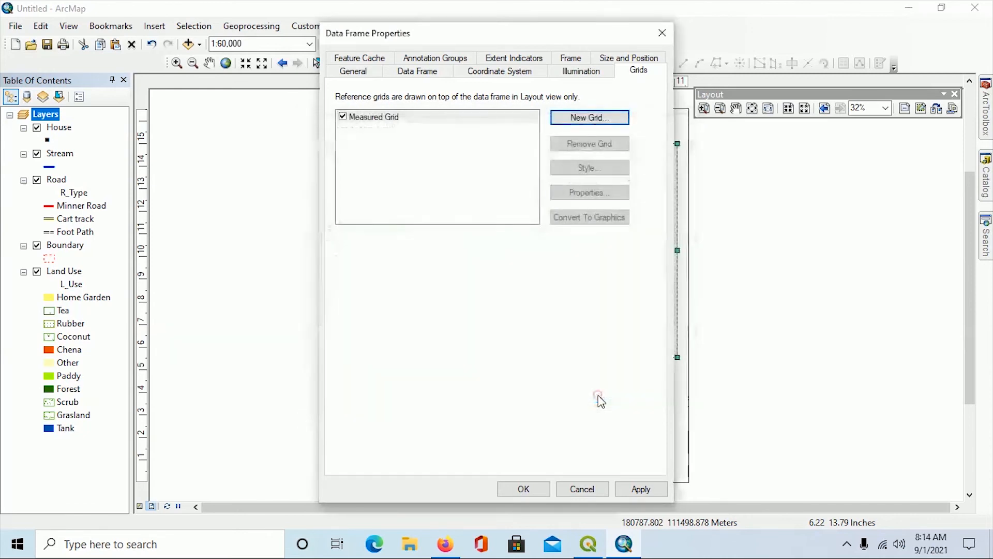
{"action": "left_click", "coordinate": [641, 489]}
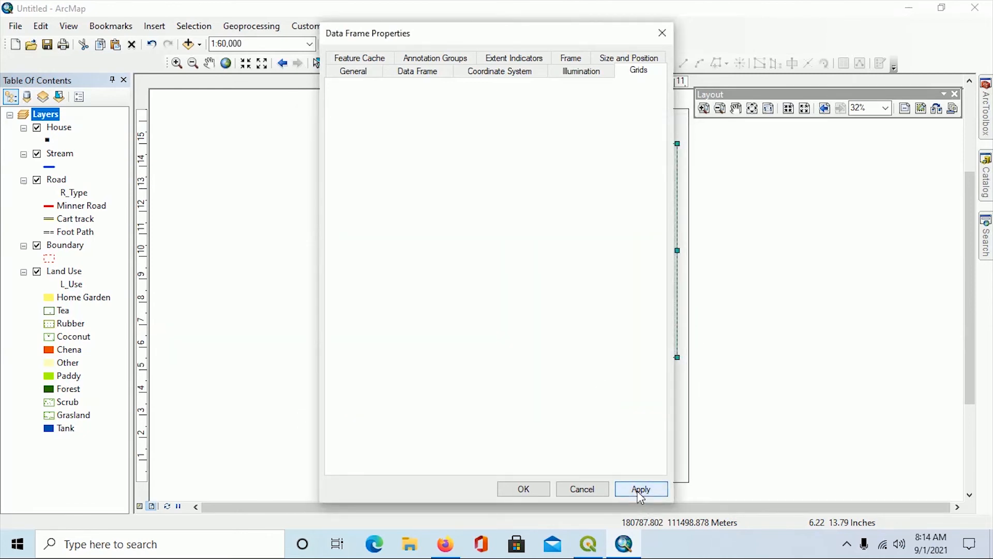
{"action": "left_click", "coordinate": [522, 489]}
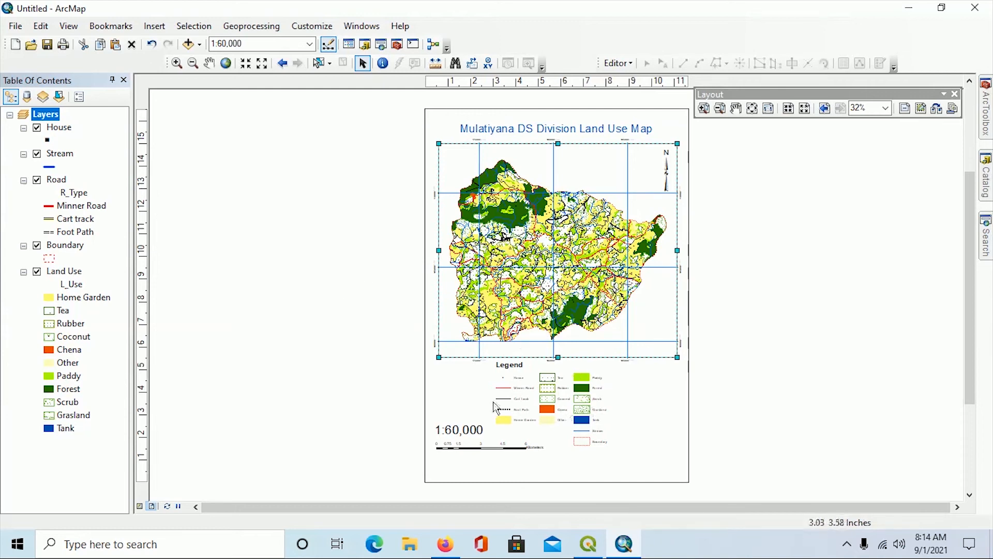
{"action": "left_click", "coordinate": [472, 402]}
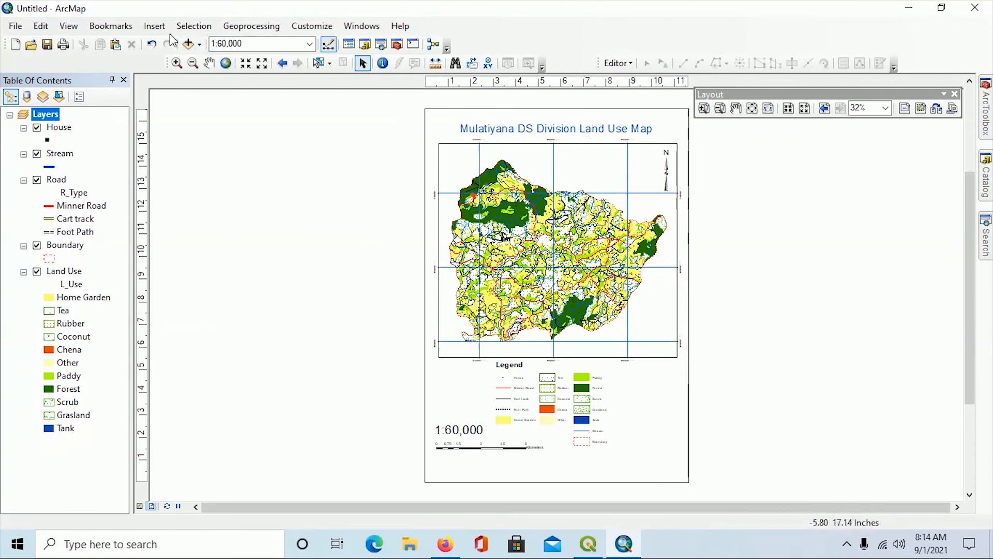
- Insert a neatline placed inside the page margins with a 1.5 Point border and a 10-point gap
{"action": "left_click", "coordinate": [155, 26]}
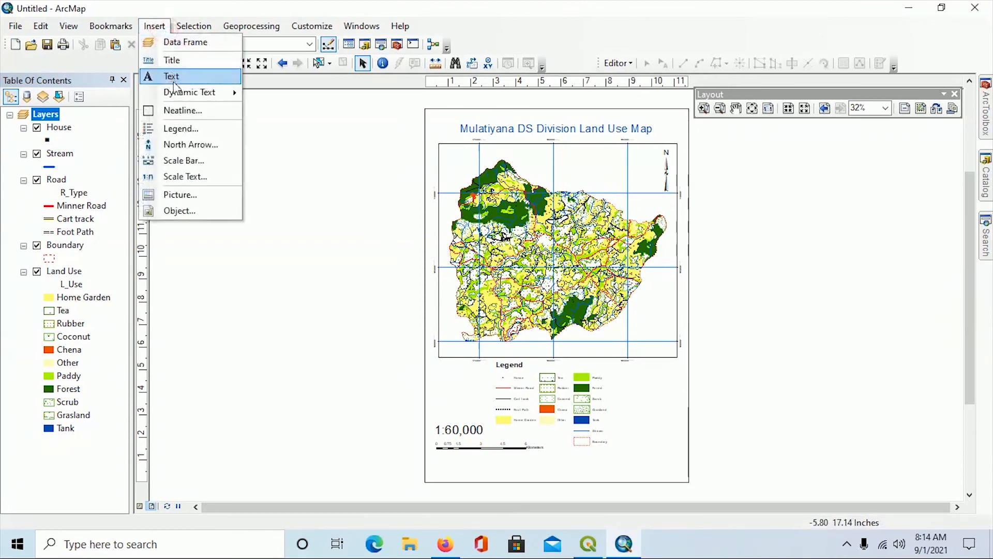
{"action": "left_click", "coordinate": [178, 110]}
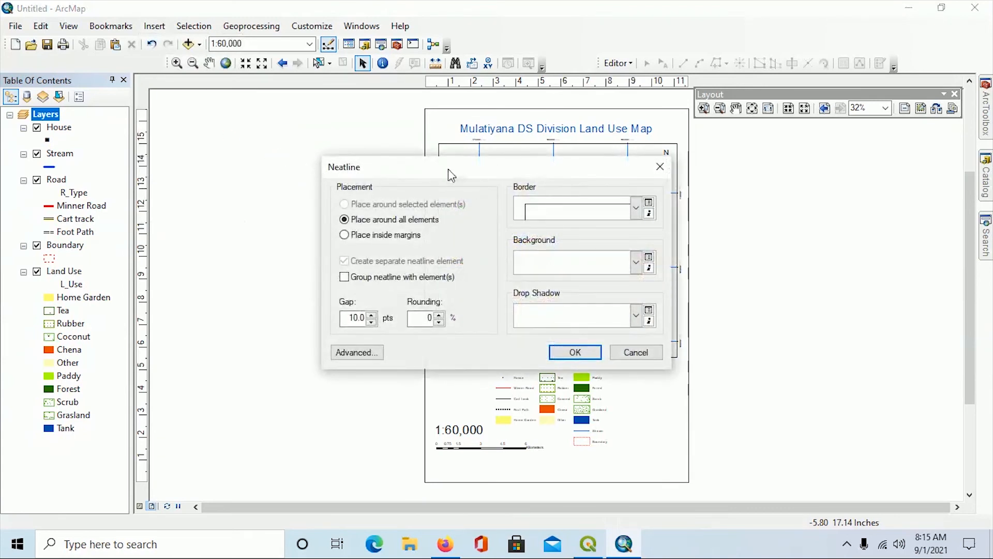
{"action": "left_click", "coordinate": [346, 235]}
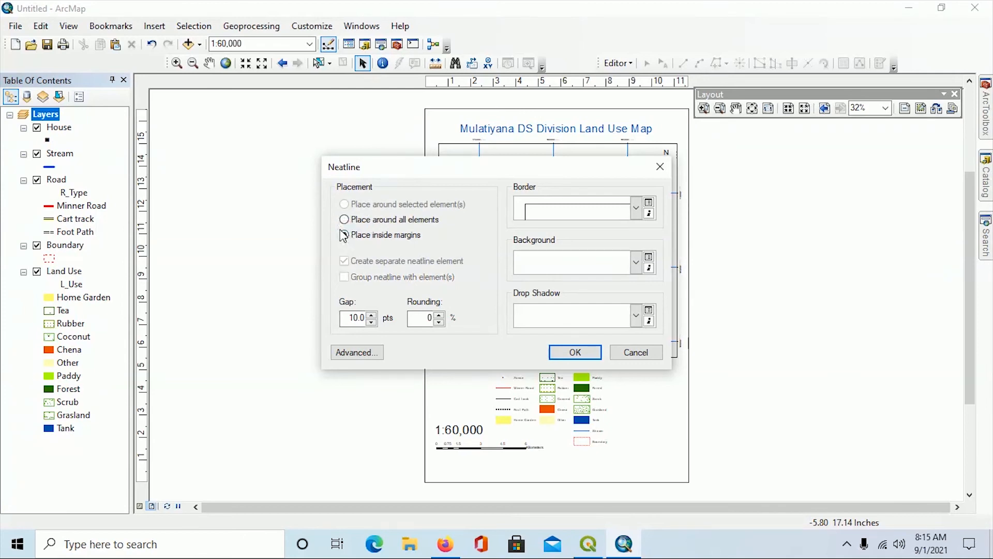
{"action": "left_click", "coordinate": [637, 209]}
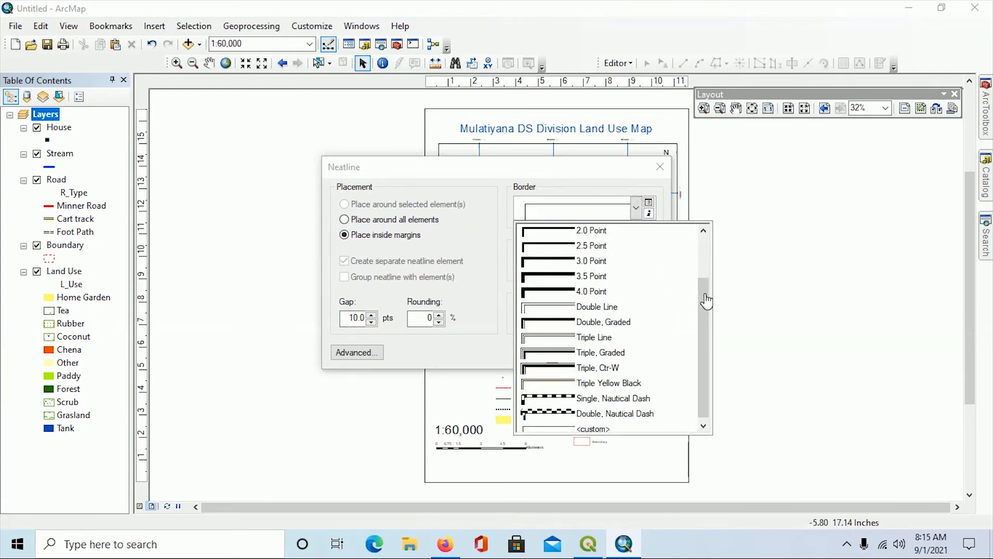
{"action": "left_click_drag", "start_coordinate": [707, 295], "coordinate": [701, 253]}
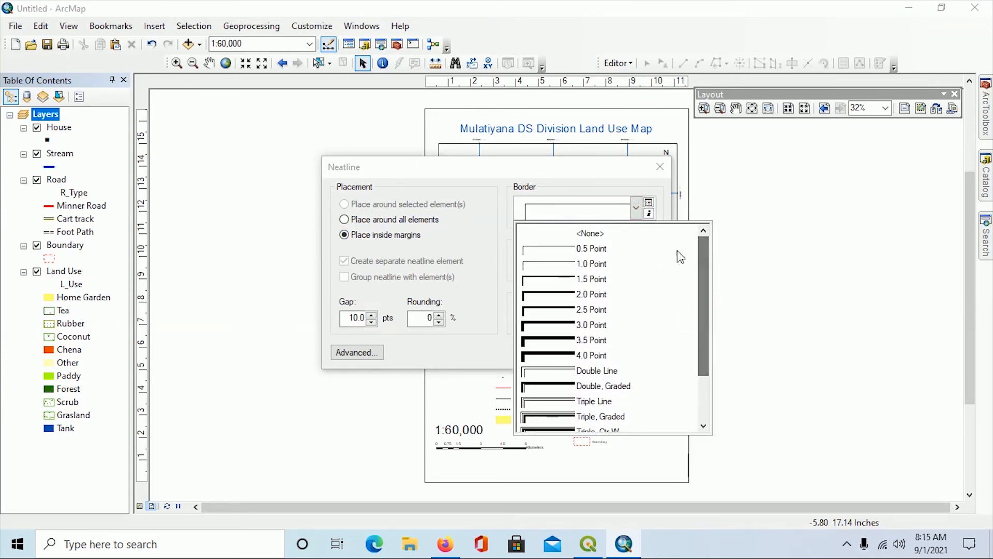
{"action": "left_click", "coordinate": [548, 279]}
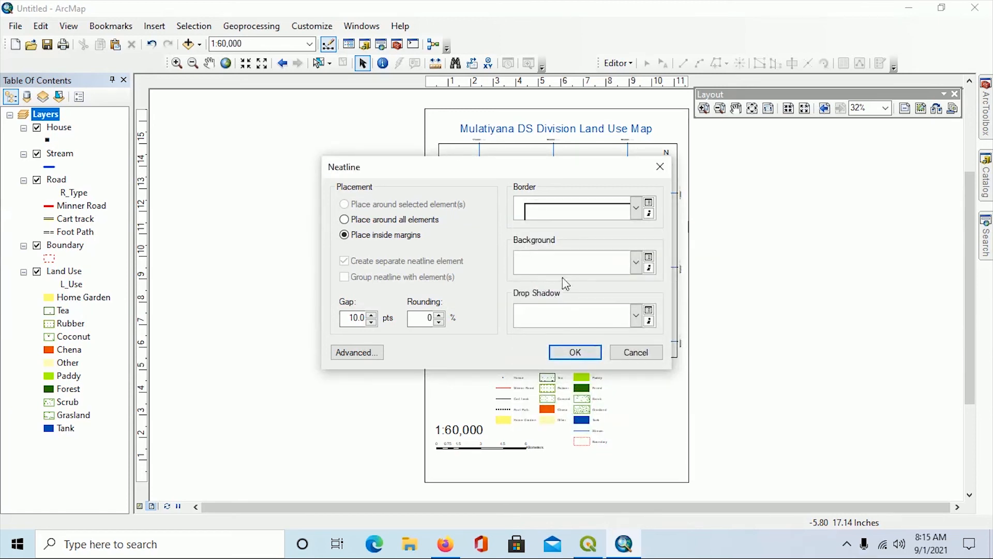
{"action": "left_click", "coordinate": [576, 353]}
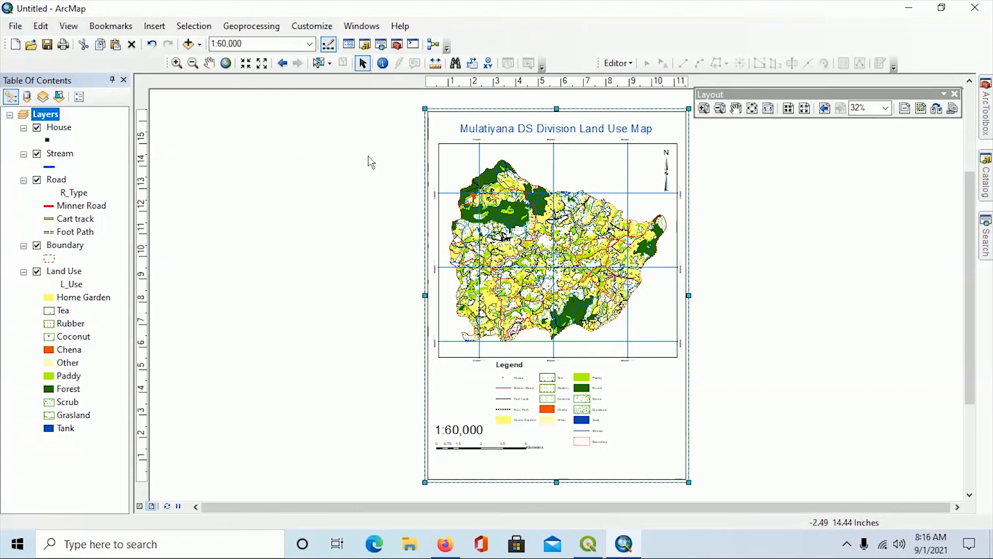
- Save the map document as Layout in the 87_Editing folder under Arc_lesson on drive E
{"action": "left_click", "coordinate": [16, 26]}
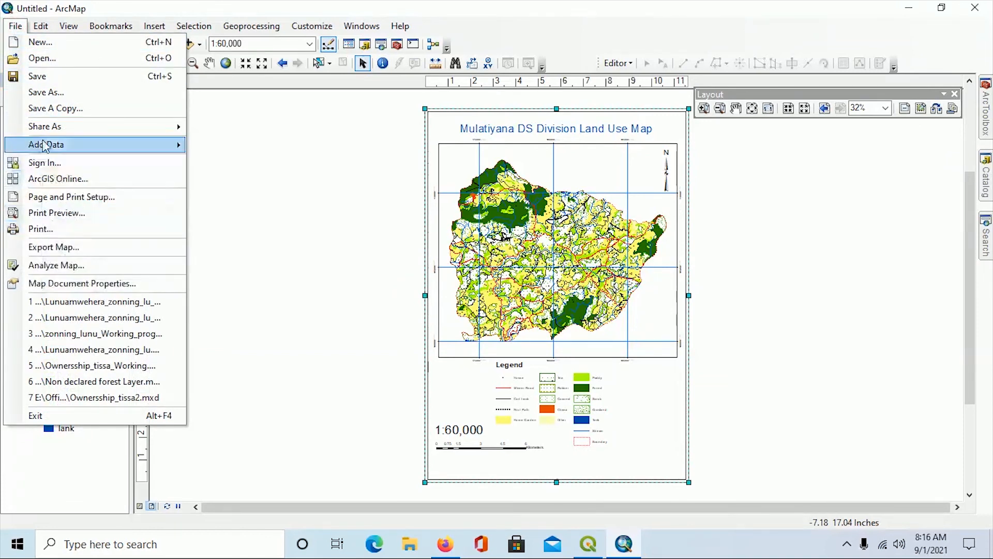
{"action": "left_click", "coordinate": [42, 95]}
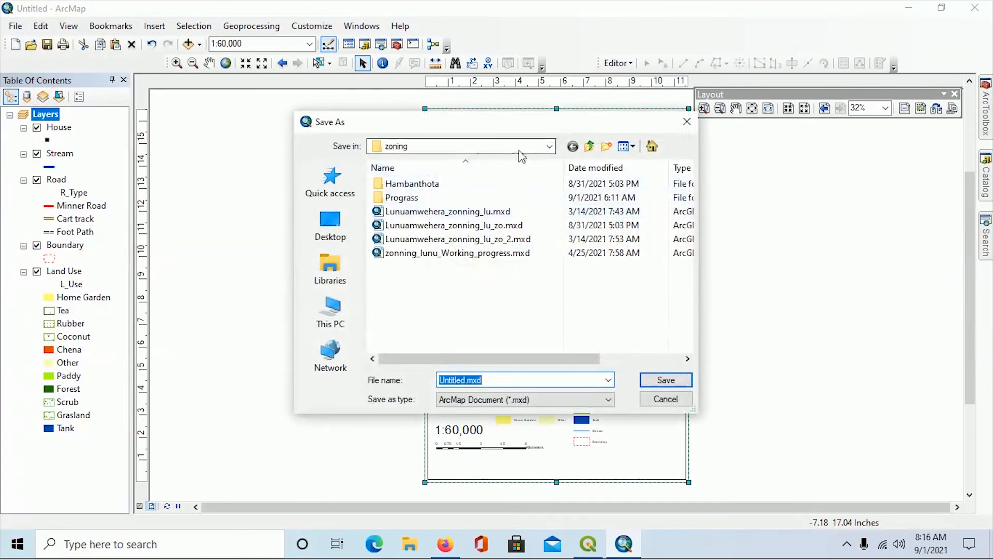
{"action": "left_click", "coordinate": [549, 146]}
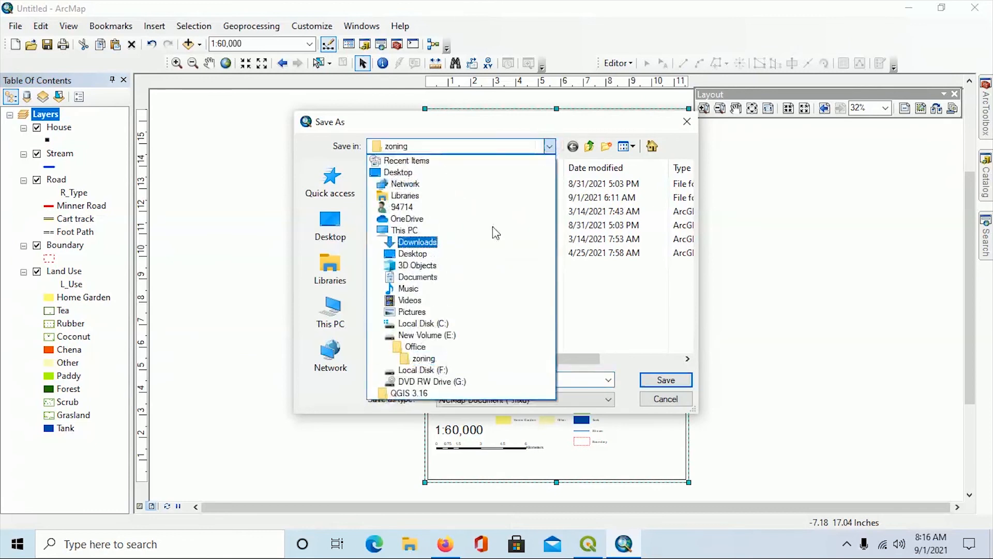
{"action": "left_click", "coordinate": [449, 336]}
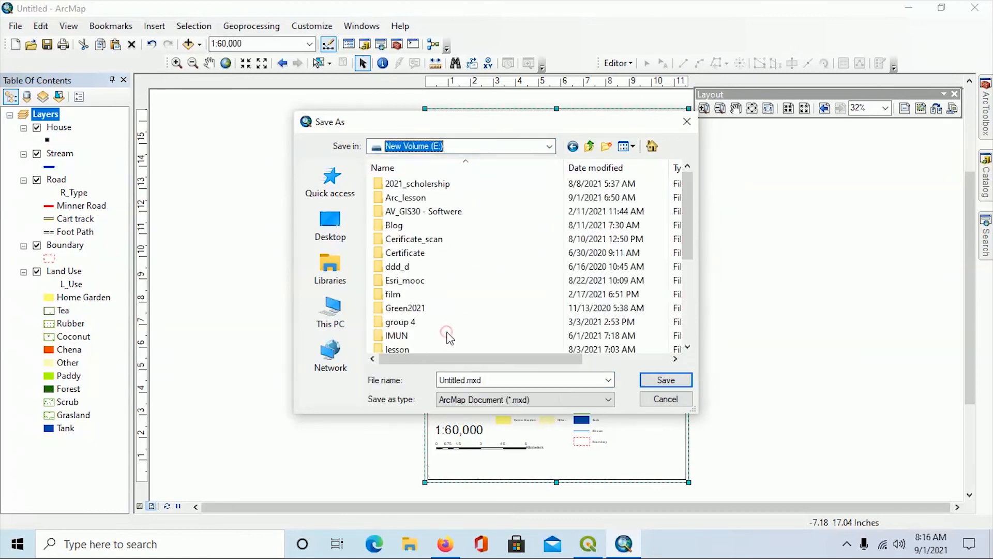
{"action": "left_click", "coordinate": [396, 205]}
{"action": "double_click", "coordinate": [396, 199]}
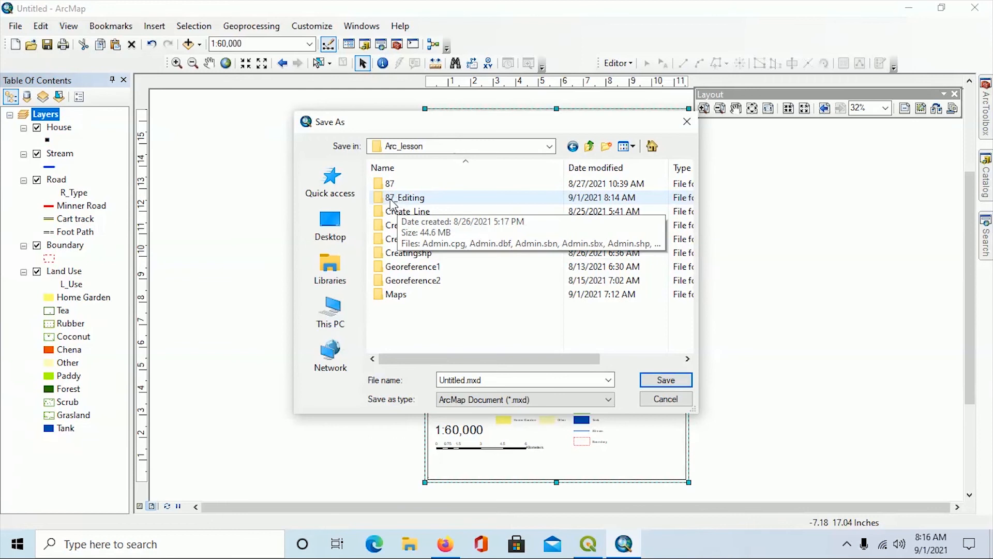
{"action": "double_click", "coordinate": [391, 199]}
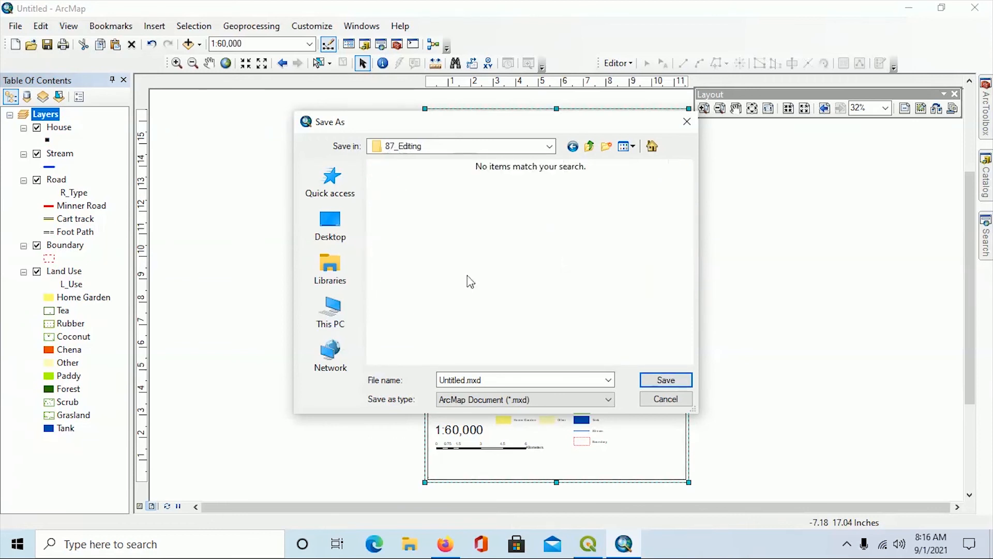
{"action": "double_click", "coordinate": [487, 380]}
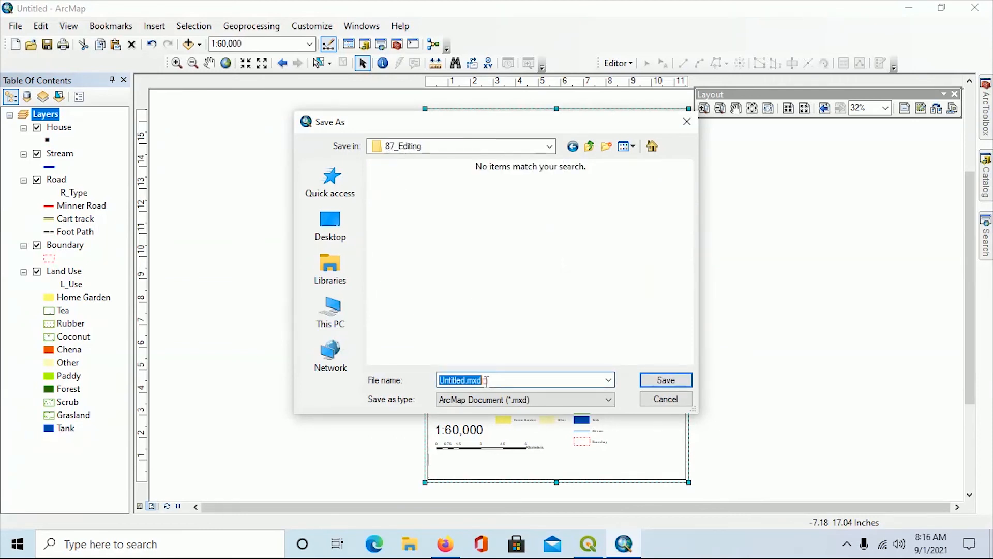
{"action": "type", "text": "Layout"}
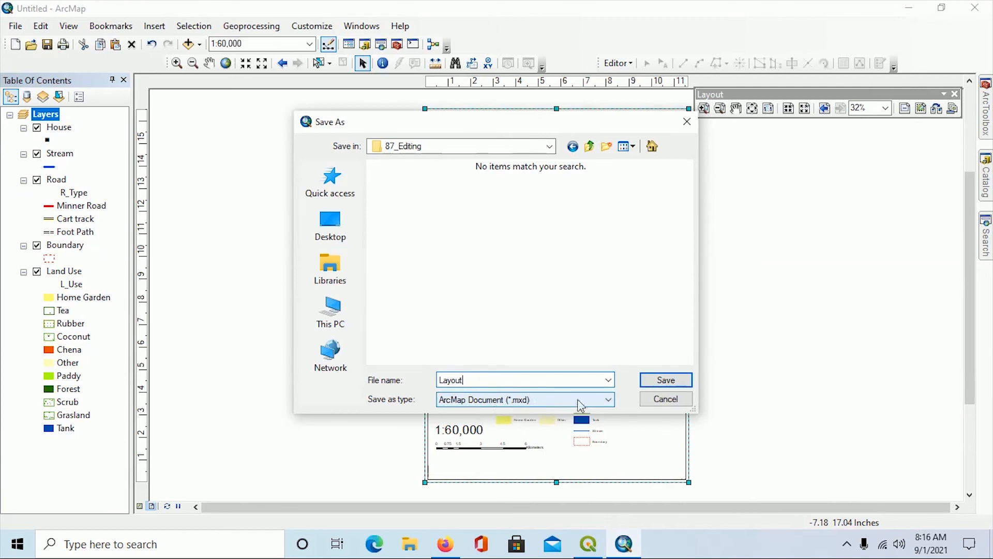
{"action": "left_click", "coordinate": [657, 382]}
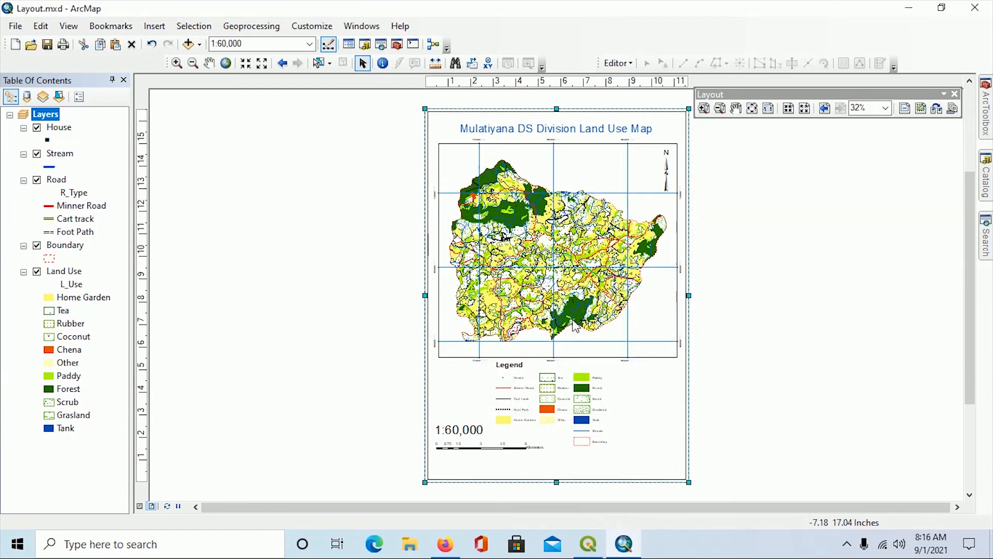
- Set the map document's properties to store relative pathnames to data sources
{"action": "left_click", "coordinate": [16, 28]}
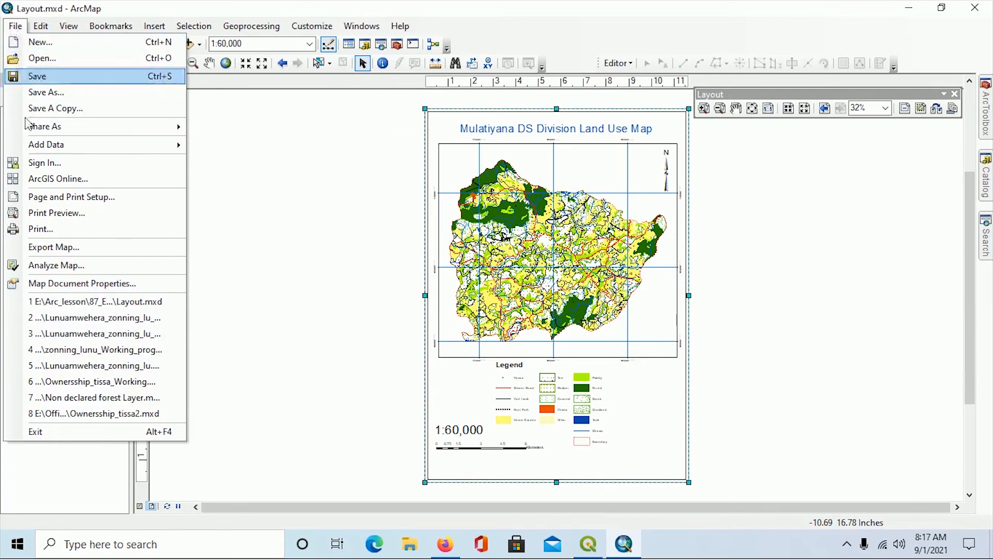
{"action": "left_click", "coordinate": [46, 290]}
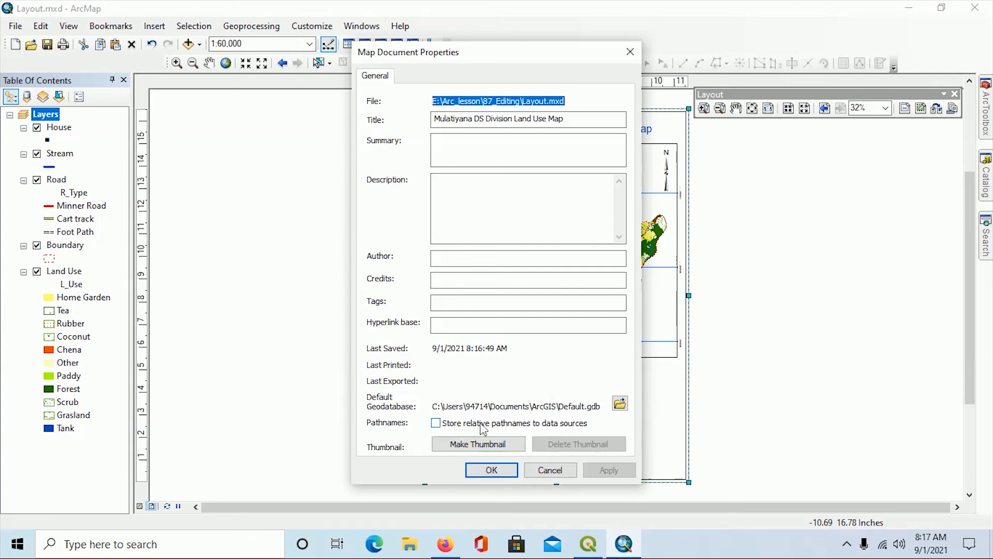
{"action": "left_click", "coordinate": [435, 423]}
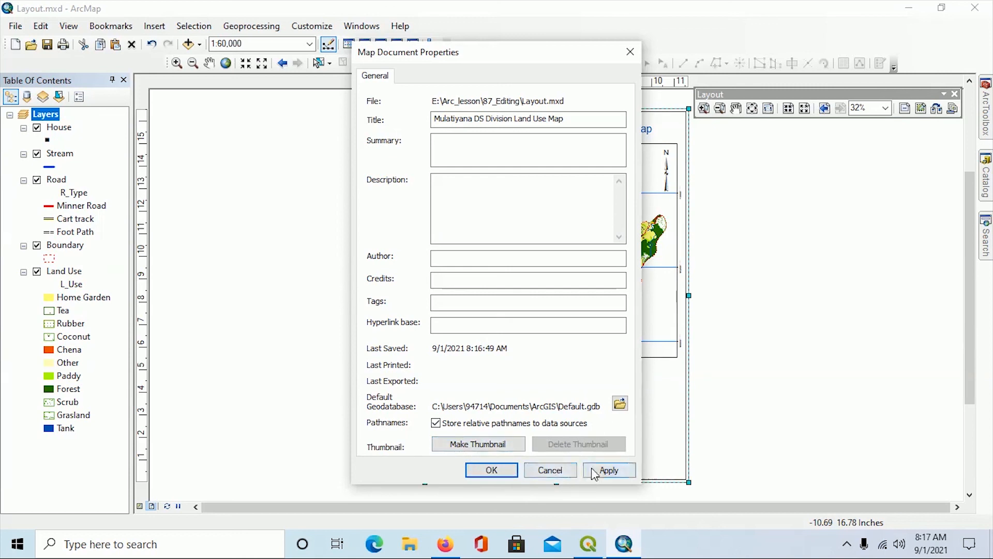
{"action": "left_click", "coordinate": [435, 423]}
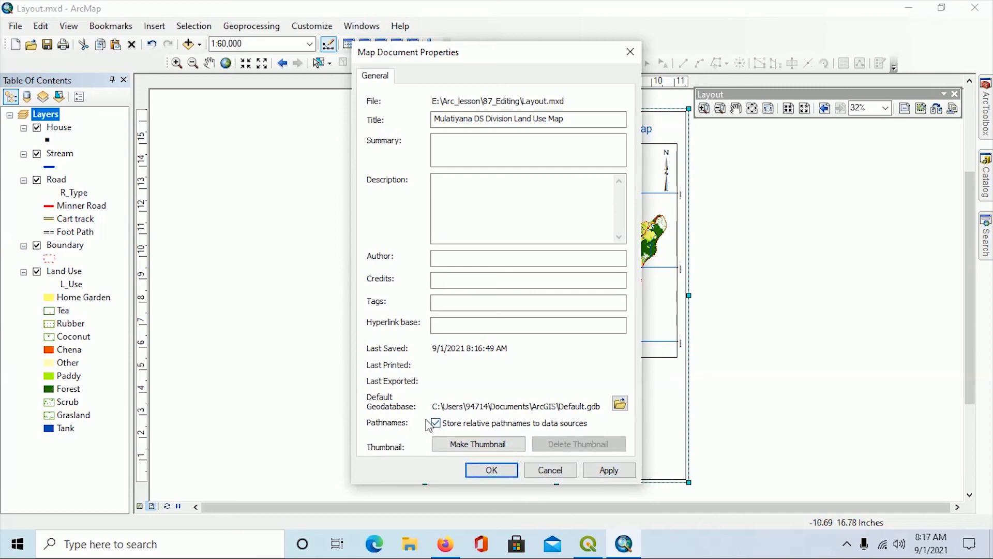
{"action": "left_click", "coordinate": [435, 423]}
{"action": "left_click", "coordinate": [484, 470]}
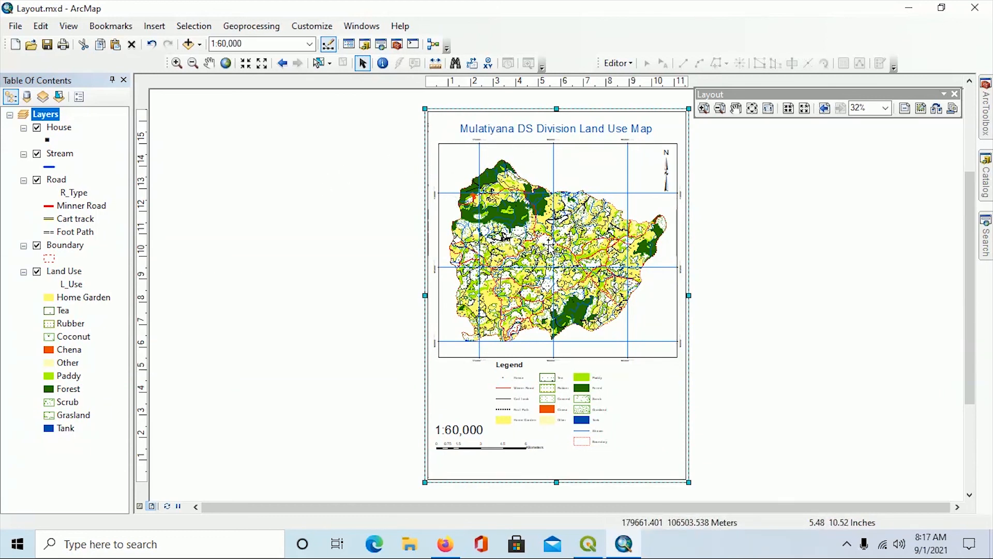
- Export the map layout as the JPEG Layout.jpg at 96 dpi into Arc_lesson's 87_Editing folder
{"action": "left_click", "coordinate": [15, 27]}
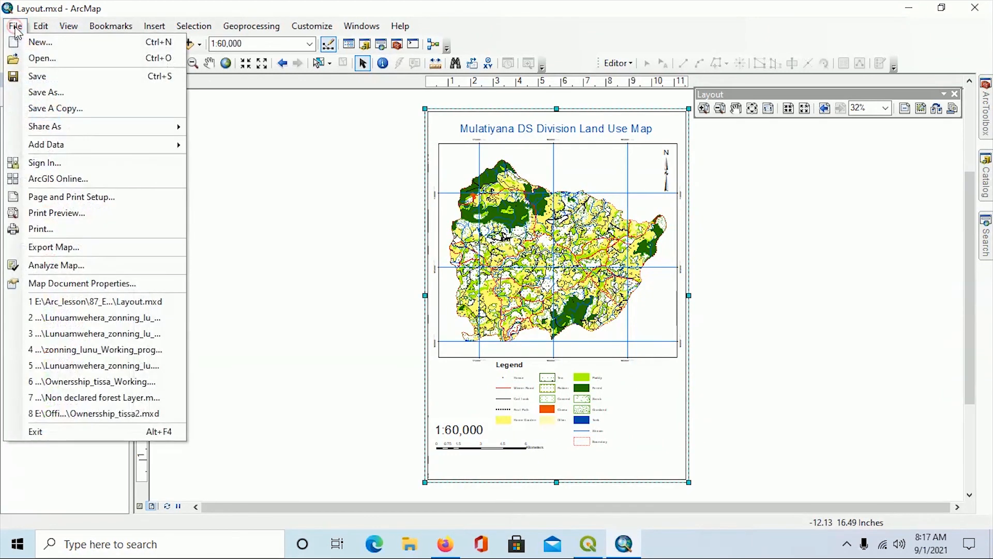
{"action": "left_click", "coordinate": [49, 248]}
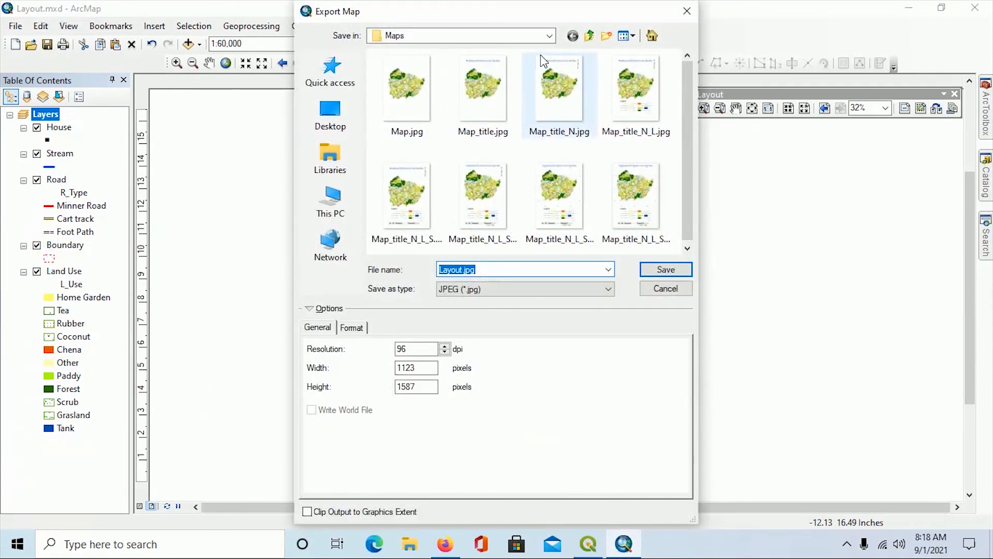
{"action": "left_click", "coordinate": [549, 36]}
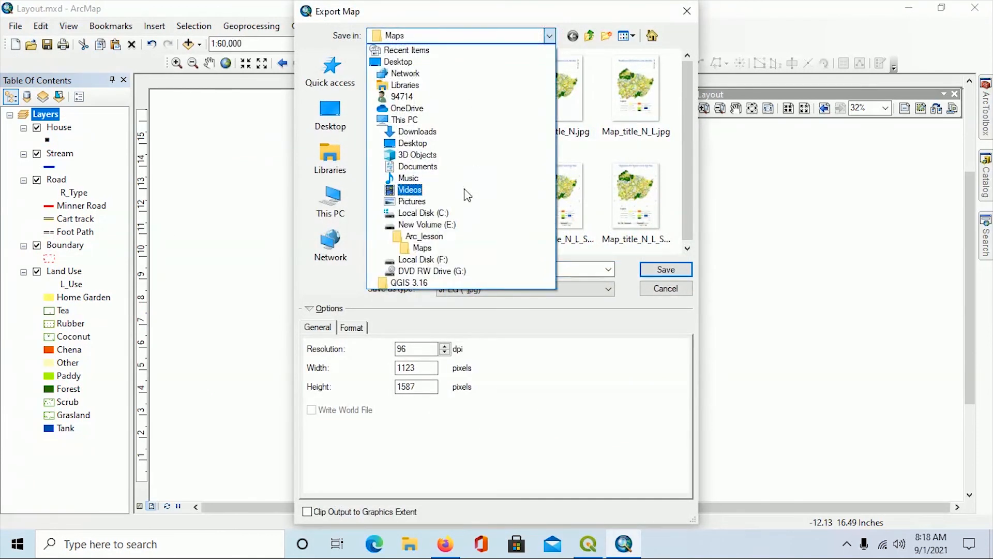
{"action": "left_click", "coordinate": [440, 237]}
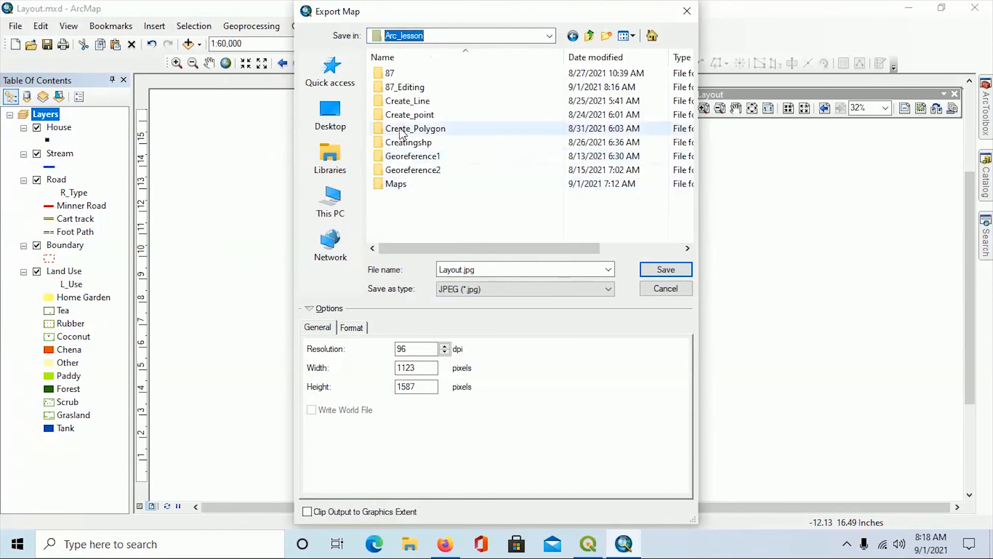
{"action": "double_click", "coordinate": [395, 88]}
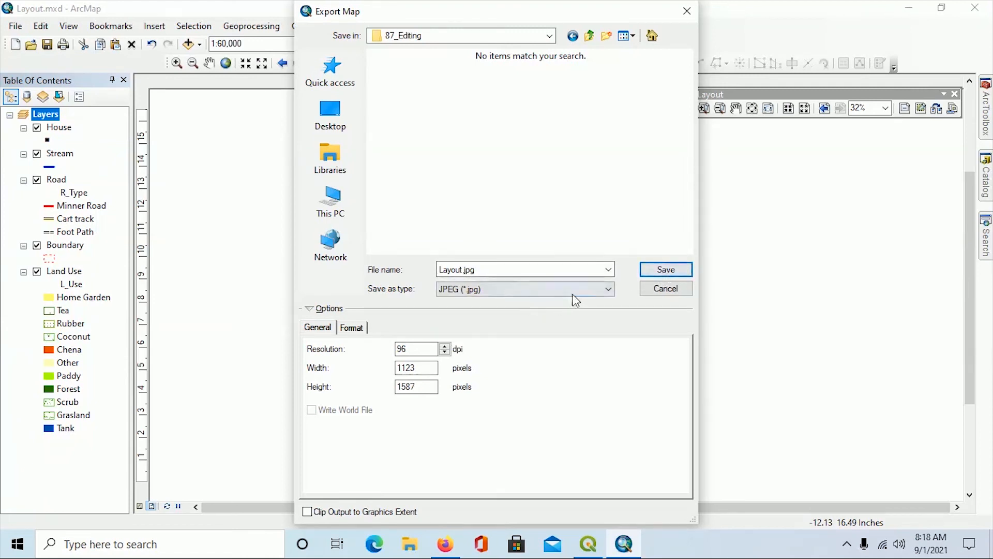
{"action": "left_click", "coordinate": [606, 290]}
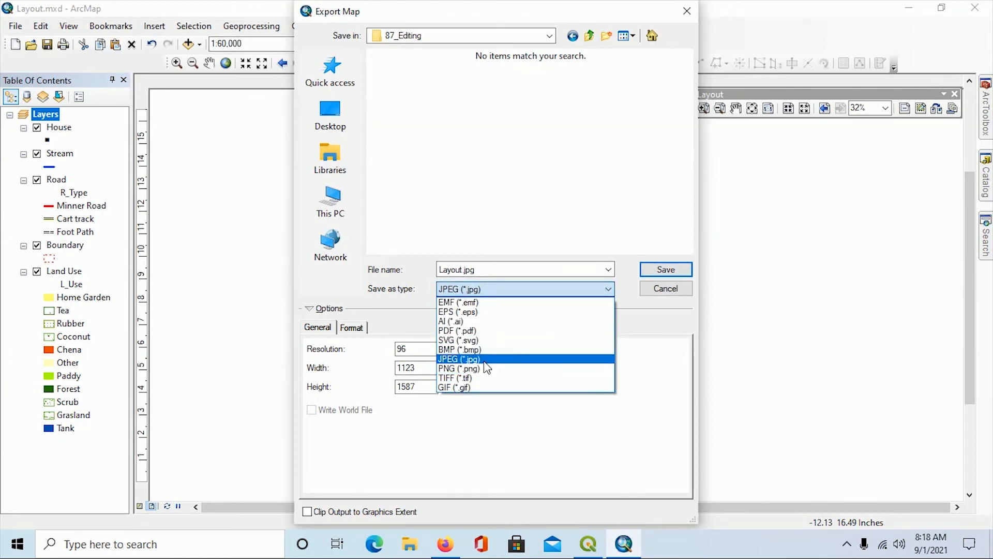
{"action": "left_click", "coordinate": [458, 358]}
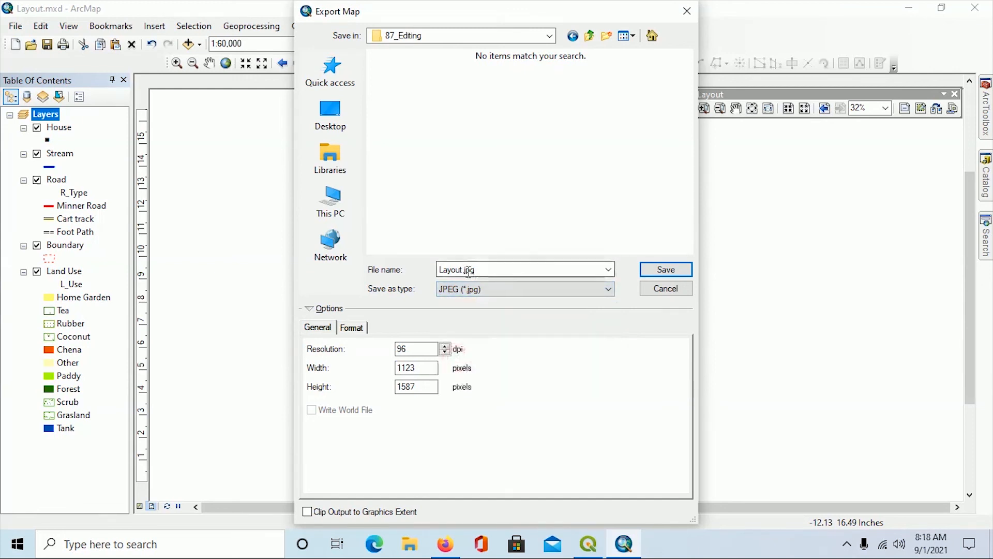
{"action": "left_click", "coordinate": [661, 274]}
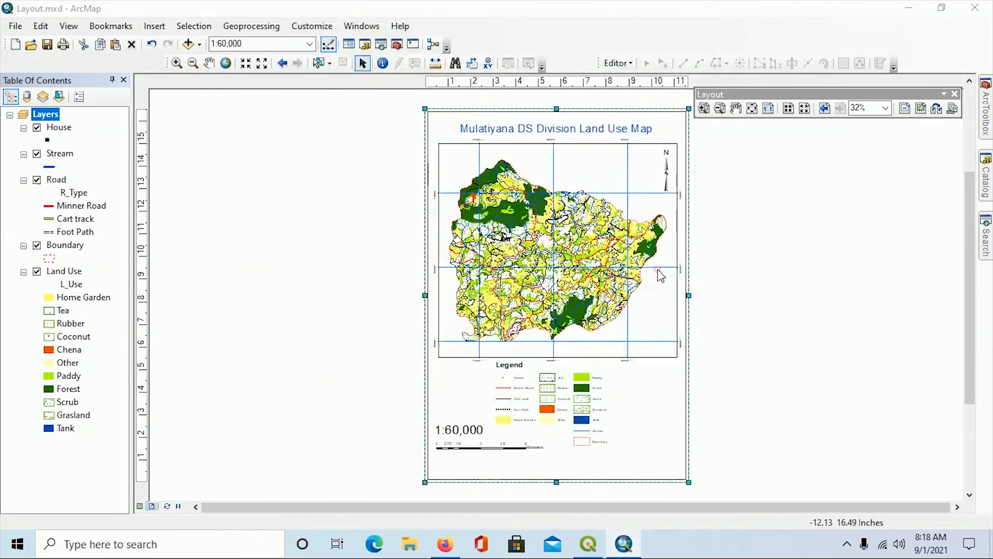